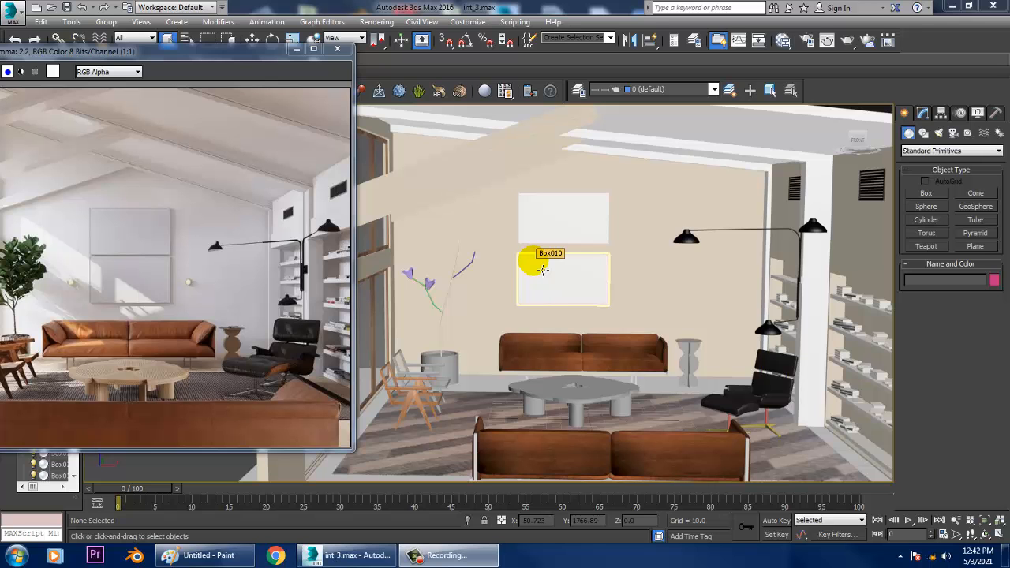
Assign the existing wood material (Material #113) to the frame, armrests and legs of the grey armchair
{"action": "scroll", "coordinate": [544, 402], "scroll_direction": "up", "scroll_amount": 6}
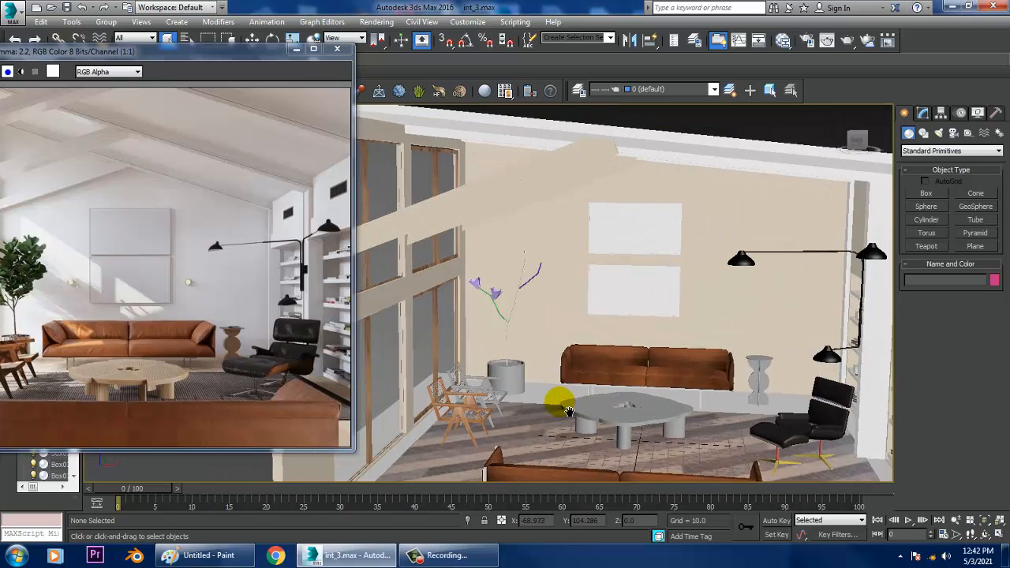
{"action": "middle_click_drag", "start_coordinate": [520, 400], "coordinate": [553, 349], "text": "alt"}
{"action": "left_click", "coordinate": [553, 350]}
{"action": "scroll", "coordinate": [542, 350], "scroll_direction": "up", "scroll_amount": 5}
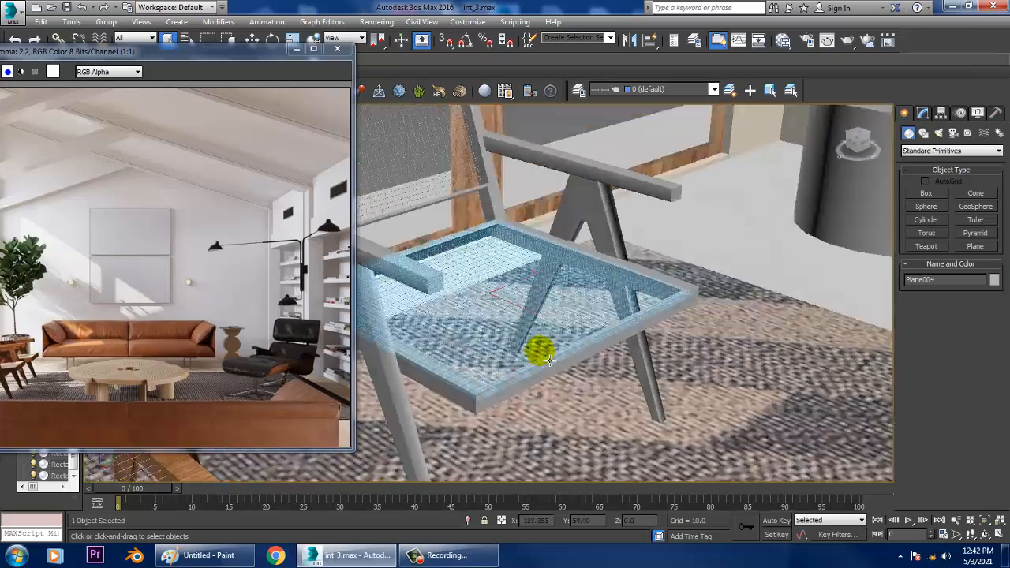
{"action": "scroll", "coordinate": [553, 354], "scroll_direction": "down", "scroll_amount": 3}
{"action": "scroll", "coordinate": [557, 357], "scroll_direction": "up", "scroll_amount": 5}
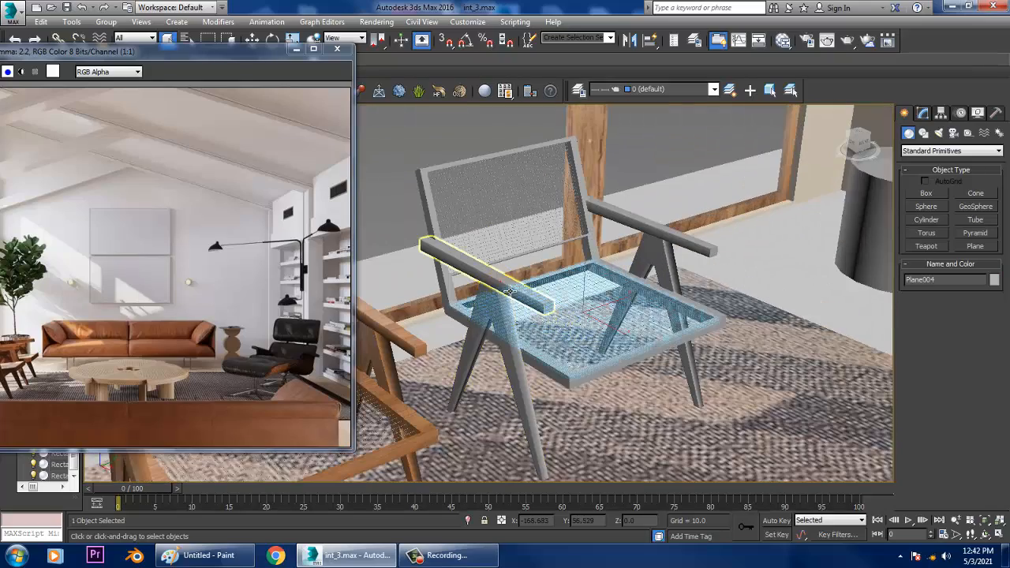
{"action": "left_click", "coordinate": [509, 328]}
{"action": "left_click", "coordinate": [421, 197], "text": "ctrl"}
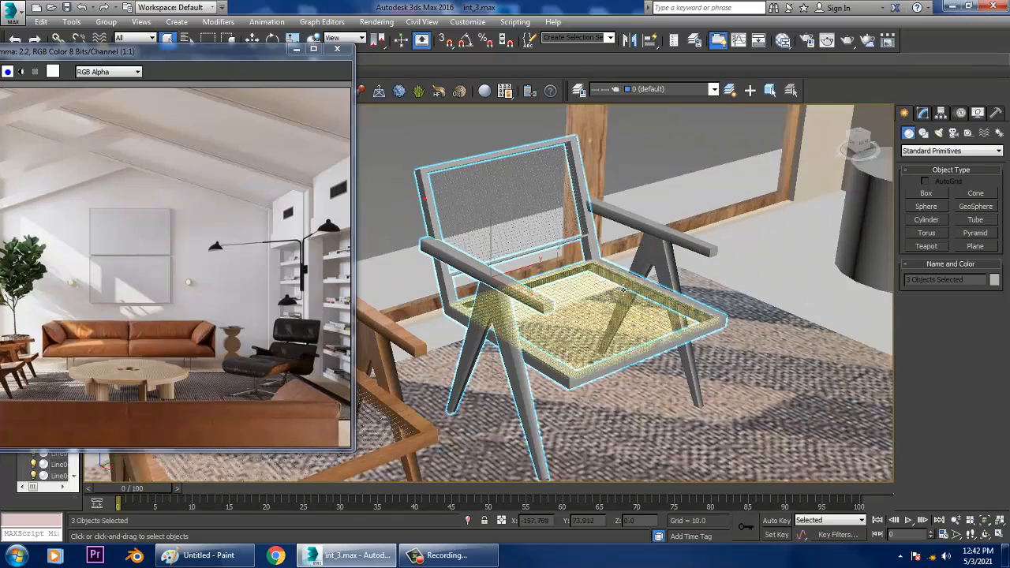
{"action": "left_click", "coordinate": [678, 246], "text": "ctrl"}
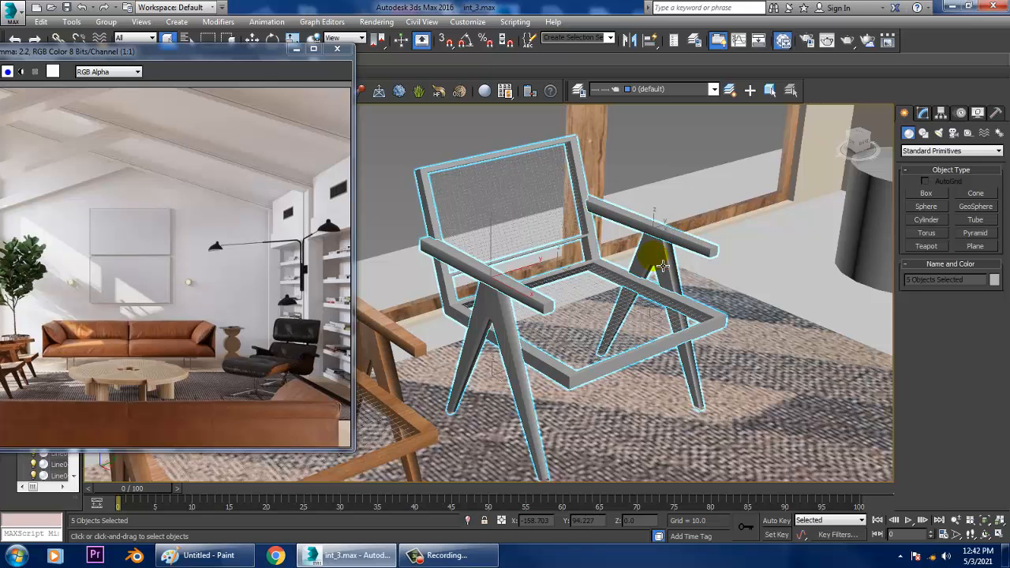
{"action": "key", "text": "m"}
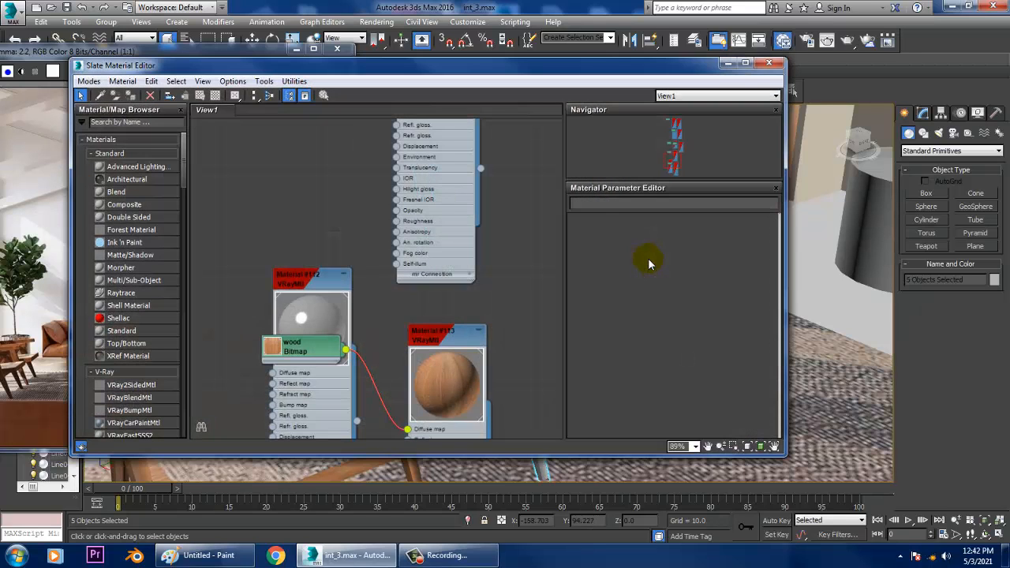
{"action": "left_click", "coordinate": [454, 338]}
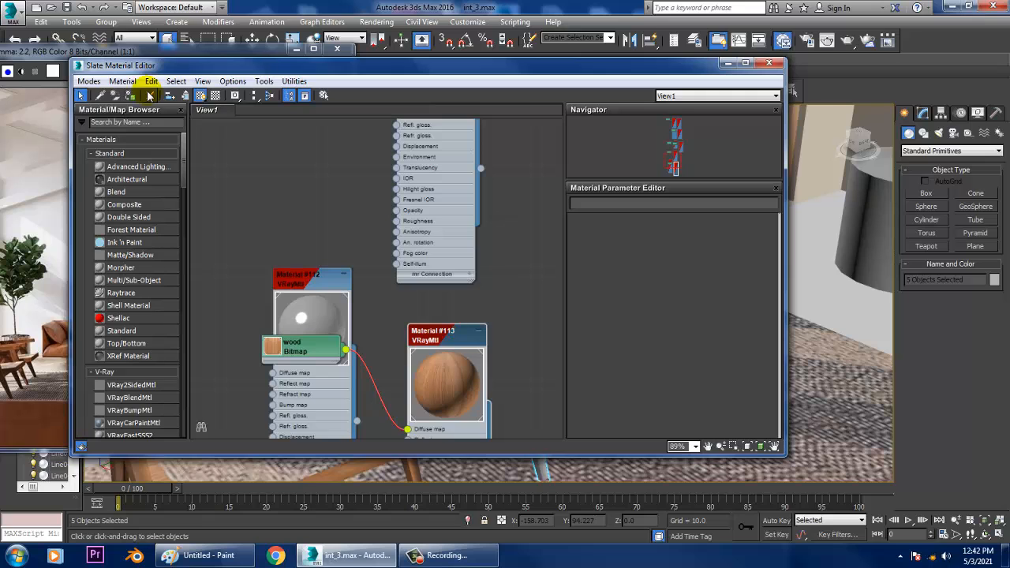
{"action": "left_click", "coordinate": [727, 63]}
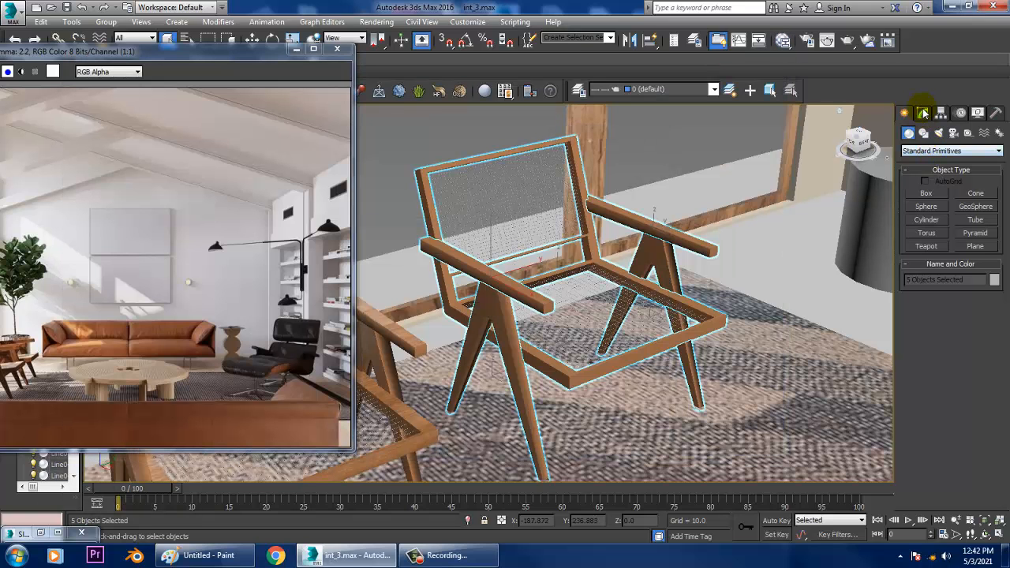
Add a UVW Map modifier with Box mapping to the selected armchair parts
{"action": "left_click", "coordinate": [923, 113]}
{"action": "left_click", "coordinate": [947, 148]}
{"action": "key", "text": "u"}
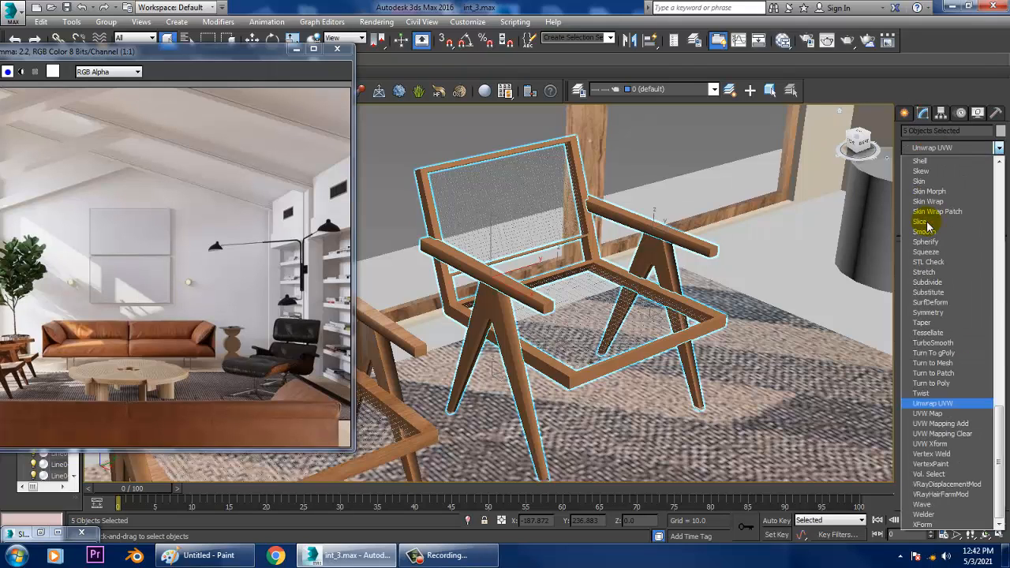
{"action": "left_click", "coordinate": [939, 414]}
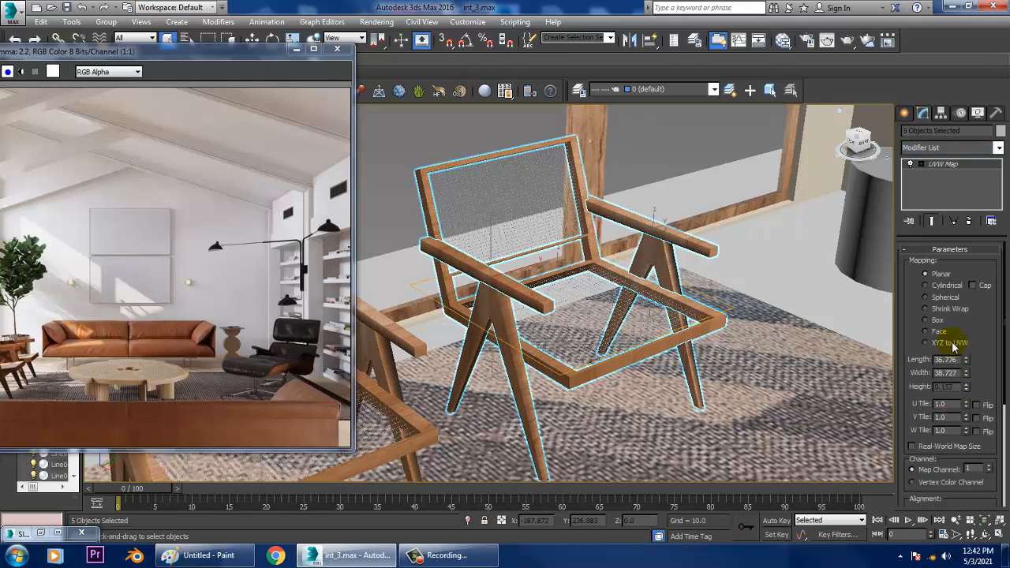
{"action": "left_click", "coordinate": [927, 320]}
{"action": "middle_click_drag", "start_coordinate": [552, 417], "coordinate": [638, 273], "text": "alt"}
{"action": "left_click", "coordinate": [638, 272]}
{"action": "key", "text": "z"}
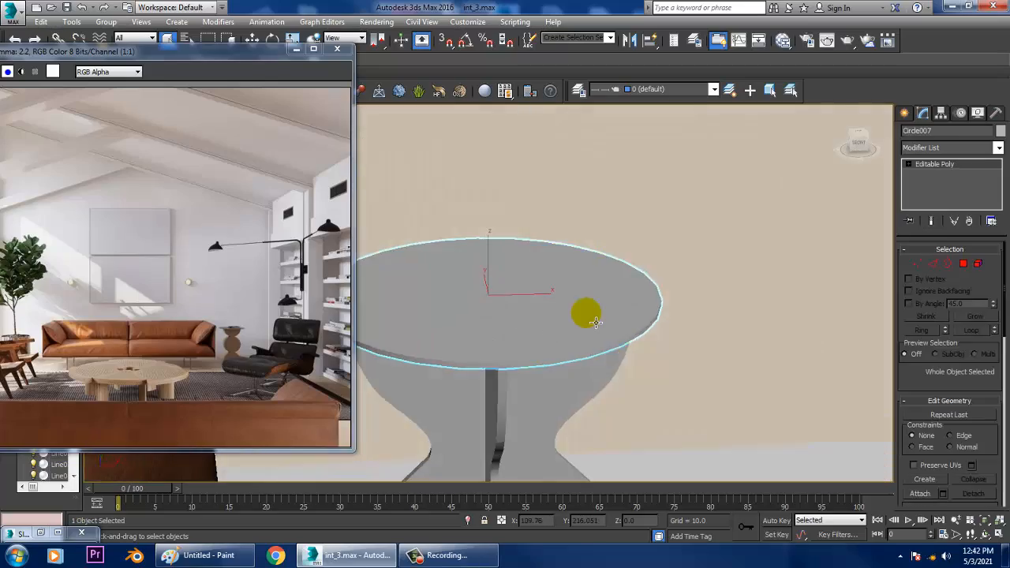
{"action": "scroll", "coordinate": [612, 357], "scroll_direction": "down", "scroll_amount": 3}
Select all the shades, arms and mounting parts of the black wall lamp beside the bookshelves
{"action": "middle_click_drag", "start_coordinate": [613, 358], "coordinate": [654, 266]}
{"action": "scroll", "coordinate": [648, 344], "scroll_direction": "down", "scroll_amount": 4}
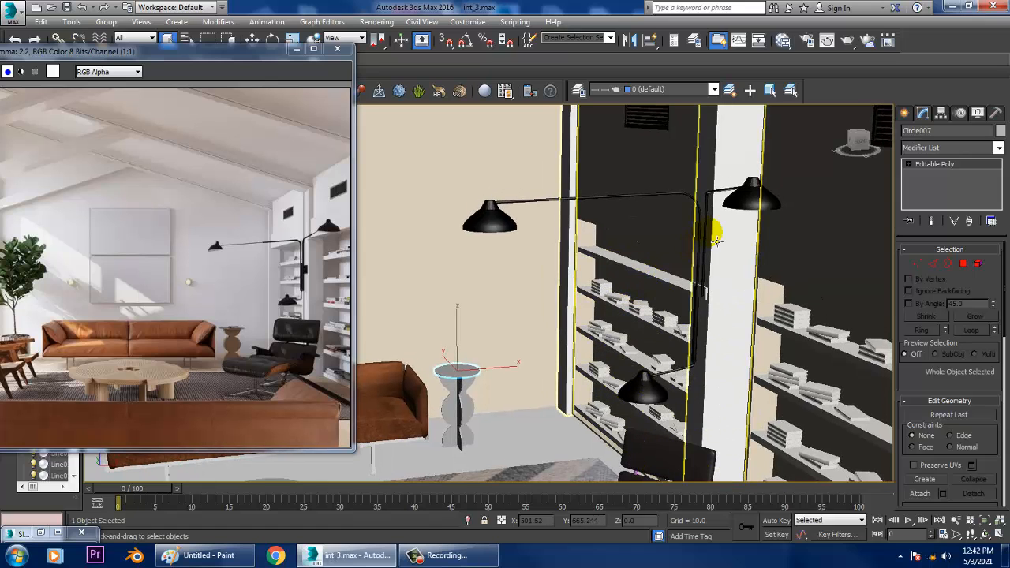
{"action": "middle_click_drag", "start_coordinate": [717, 241], "coordinate": [717, 276]}
{"action": "left_click", "coordinate": [764, 255]}
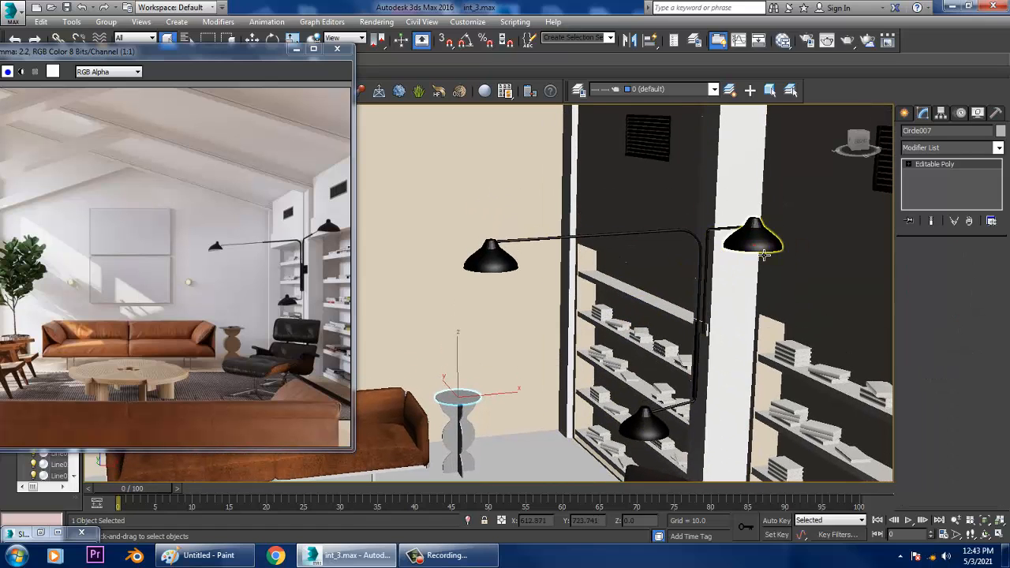
{"action": "left_click", "coordinate": [720, 230], "text": "ctrl"}
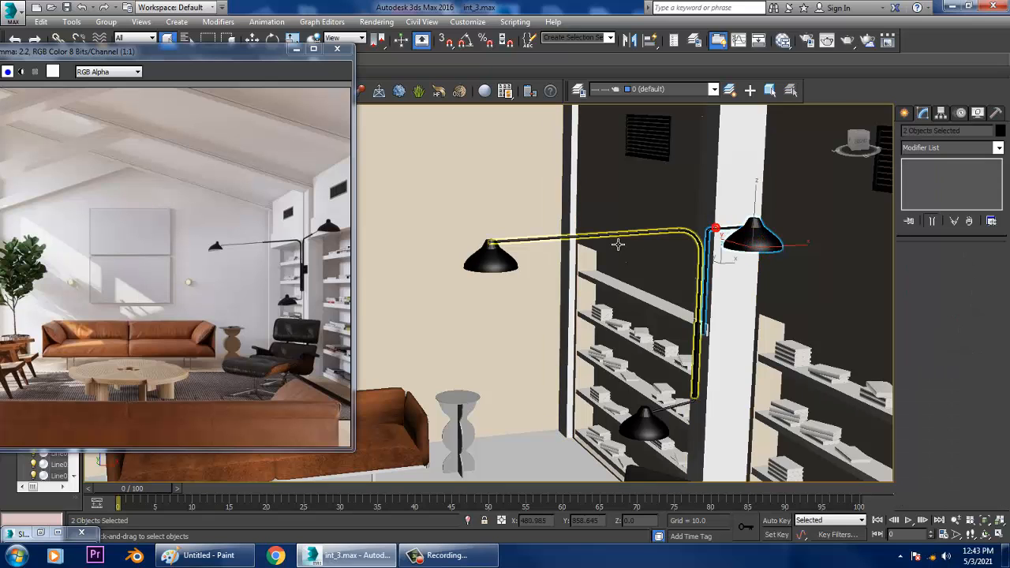
{"action": "left_click", "coordinate": [618, 245], "text": "ctrl"}
{"action": "left_click", "coordinate": [716, 339], "text": "ctrl"}
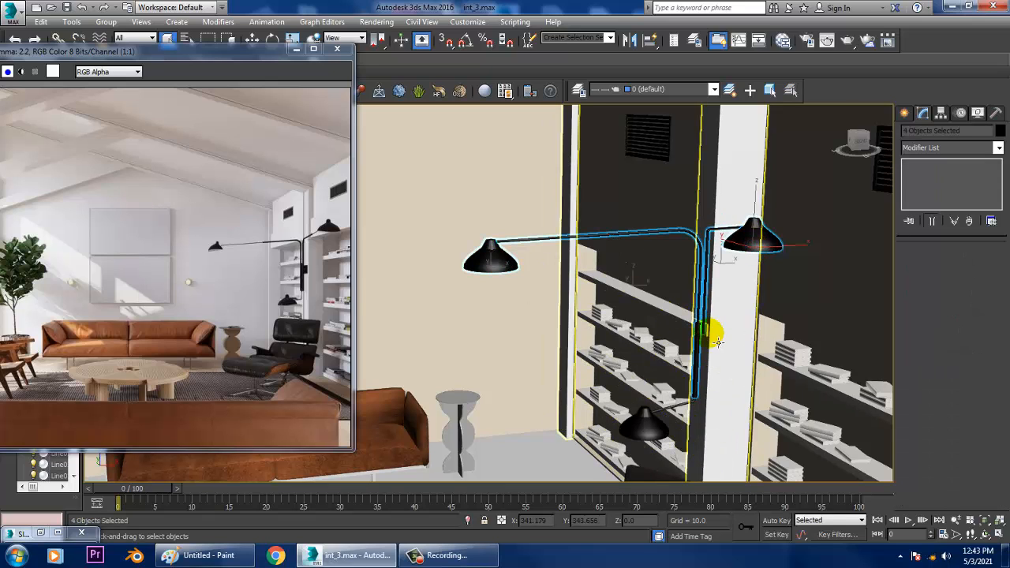
{"action": "left_click", "coordinate": [644, 425], "text": "ctrl"}
{"action": "left_click", "coordinate": [680, 418], "text": "ctrl"}
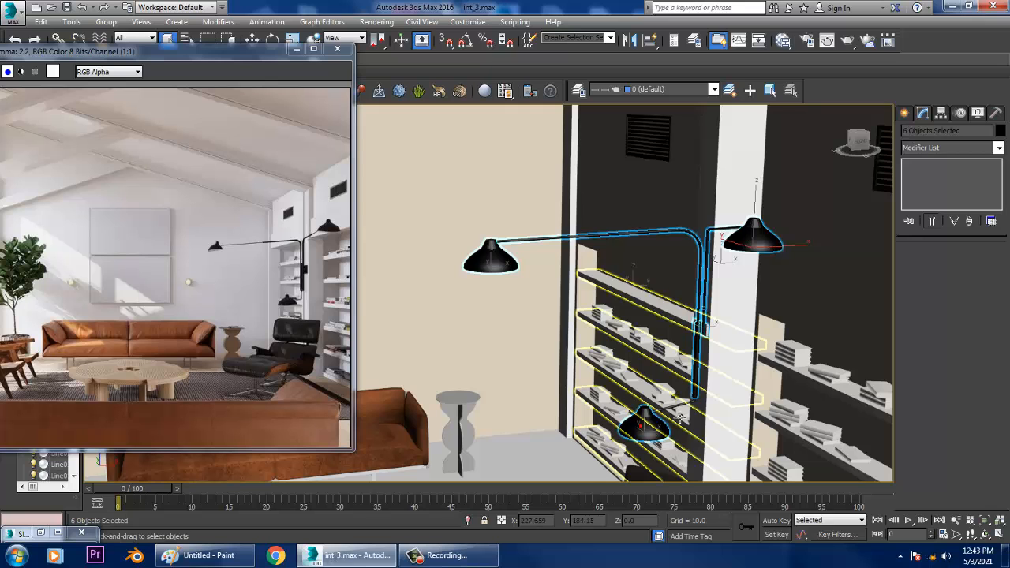
{"action": "left_click", "coordinate": [663, 416], "text": "ctrl"}
{"action": "middle_click_drag", "start_coordinate": [652, 422], "coordinate": [722, 312], "text": "alt"}
{"action": "scroll", "coordinate": [717, 346], "scroll_direction": "up", "scroll_amount": 3}
{"action": "middle_click_drag", "start_coordinate": [781, 231], "coordinate": [766, 316]}
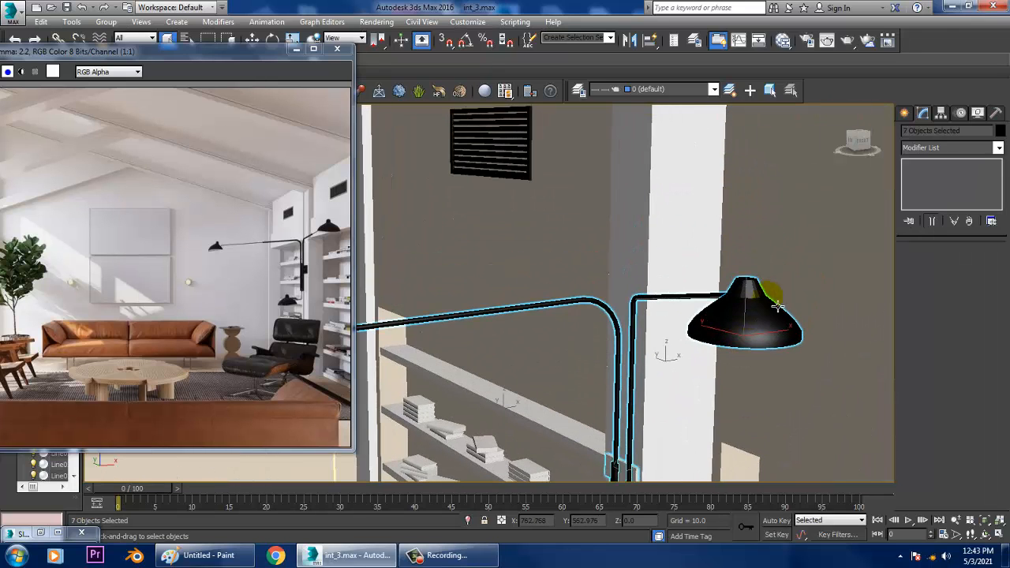
{"action": "middle_click_drag", "start_coordinate": [724, 347], "coordinate": [733, 296]}
Create a new VRayMtl material in the Slate Material Editor and name it lamp
{"action": "key", "text": "m"}
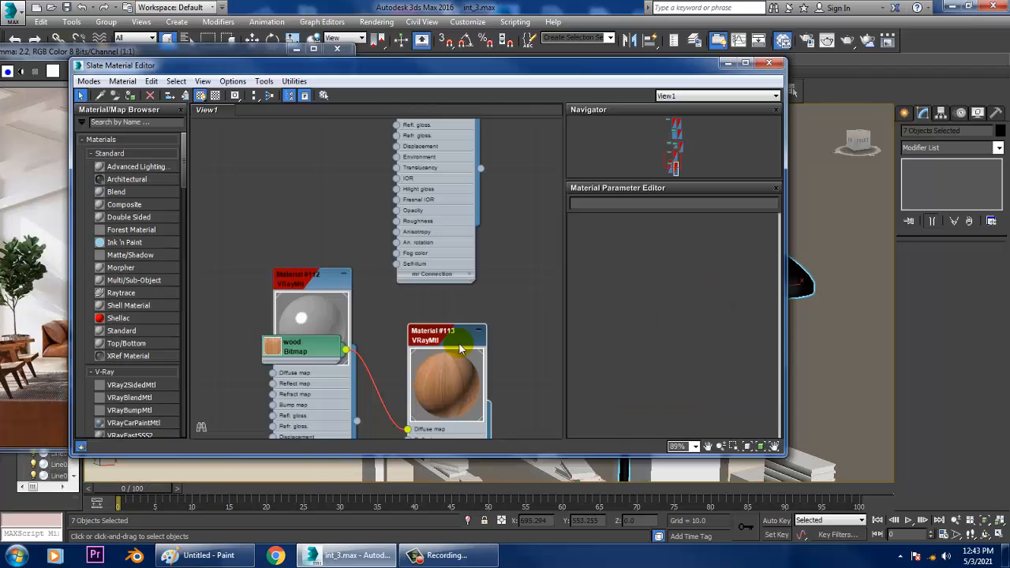
{"action": "middle_click_drag", "start_coordinate": [402, 407], "coordinate": [428, 223]}
{"action": "scroll", "coordinate": [428, 228], "scroll_direction": "down", "scroll_amount": 8}
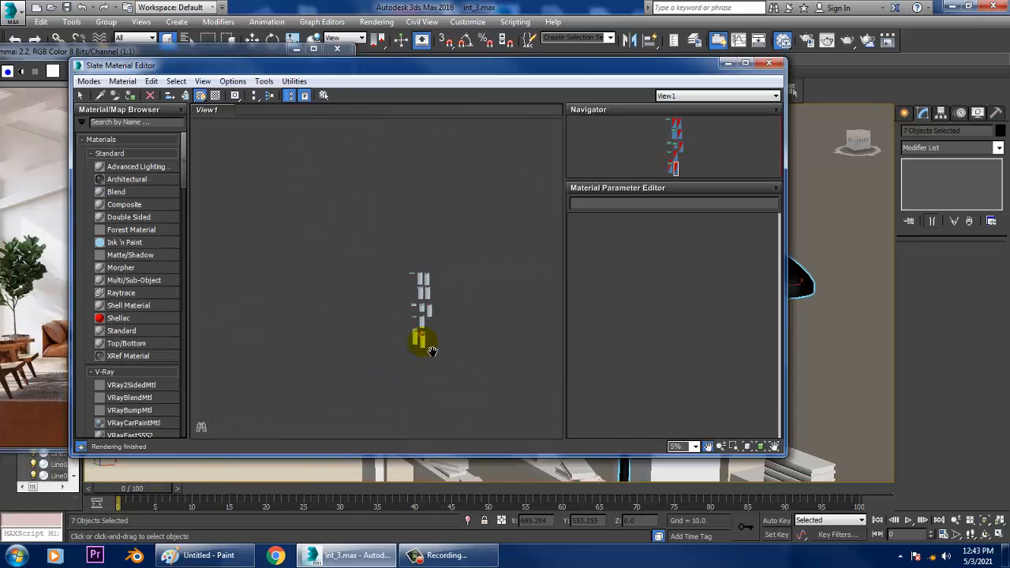
{"action": "scroll", "coordinate": [421, 343], "scroll_direction": "up", "scroll_amount": 3}
{"action": "scroll", "coordinate": [419, 320], "scroll_direction": "up", "scroll_amount": 3}
{"action": "middle_click_drag", "start_coordinate": [442, 339], "coordinate": [458, 212]}
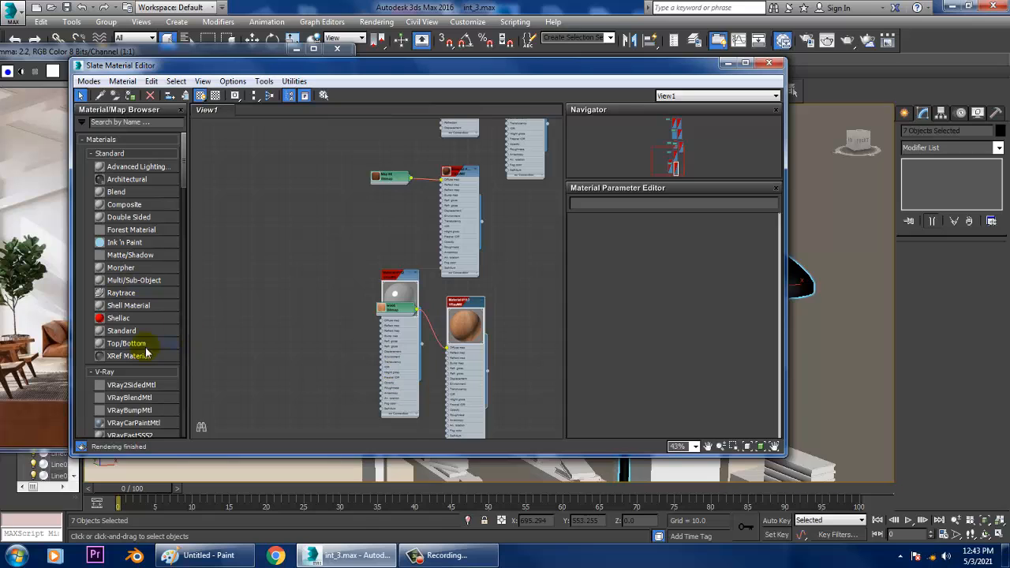
{"action": "left_click_drag", "start_coordinate": [184, 175], "coordinate": [189, 237]}
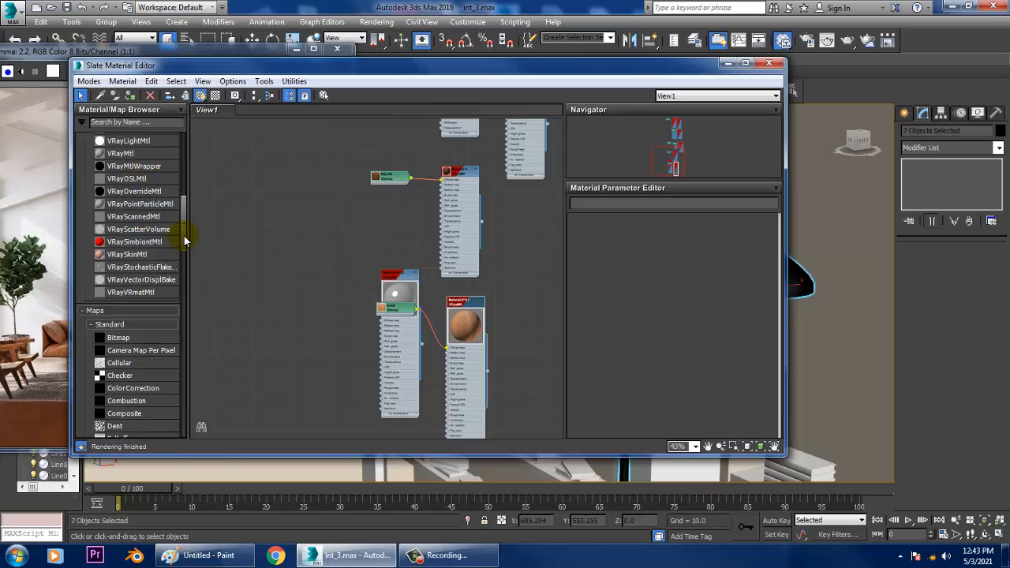
{"action": "left_click_drag", "start_coordinate": [183, 235], "coordinate": [181, 200]}
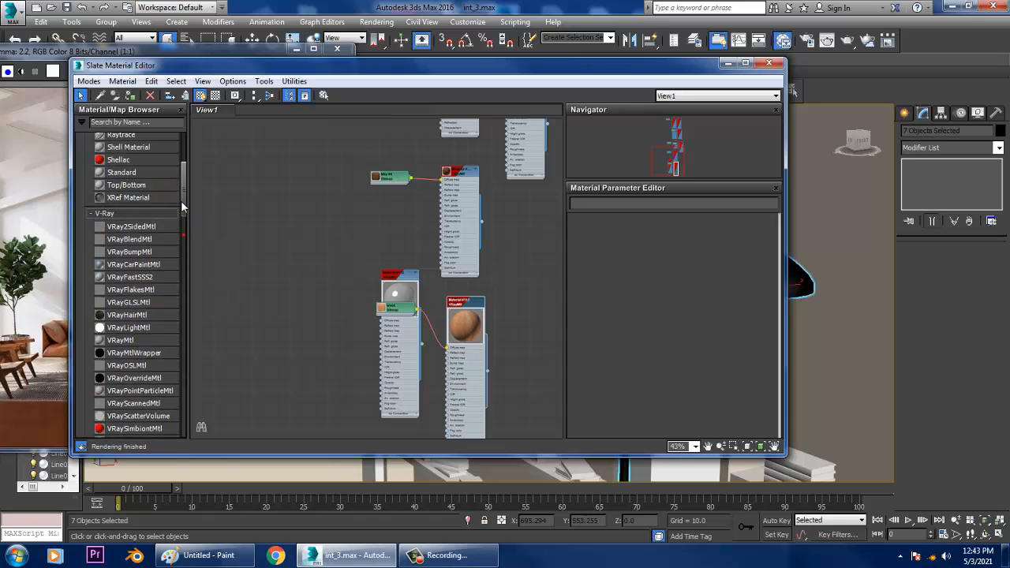
{"action": "left_click_drag", "start_coordinate": [257, 300], "coordinate": [262, 293]}
{"action": "double_click", "coordinate": [266, 290]}
{"action": "scroll", "coordinate": [365, 244], "scroll_direction": "up", "scroll_amount": 3}
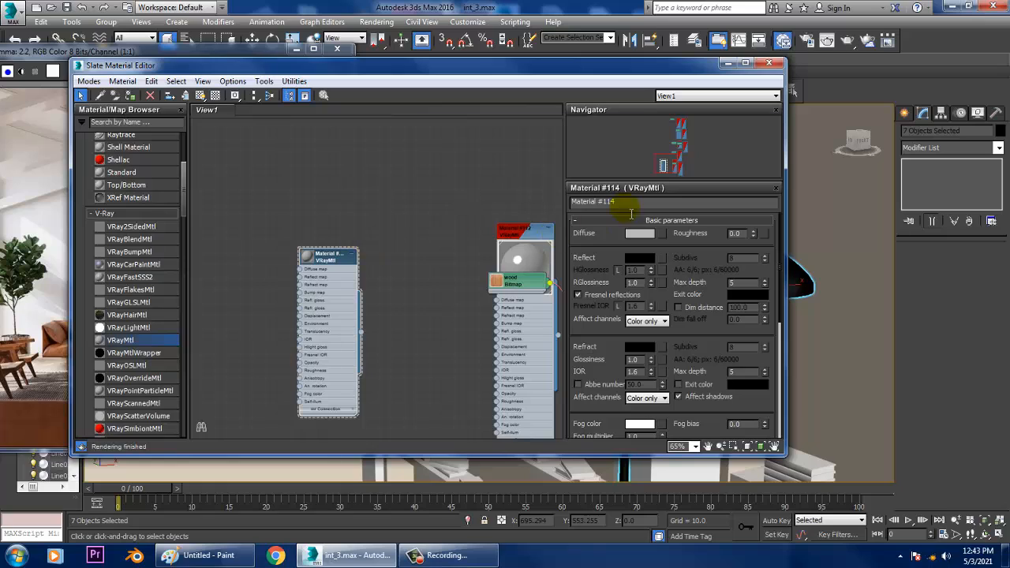
{"action": "type", "text": "lamp"}
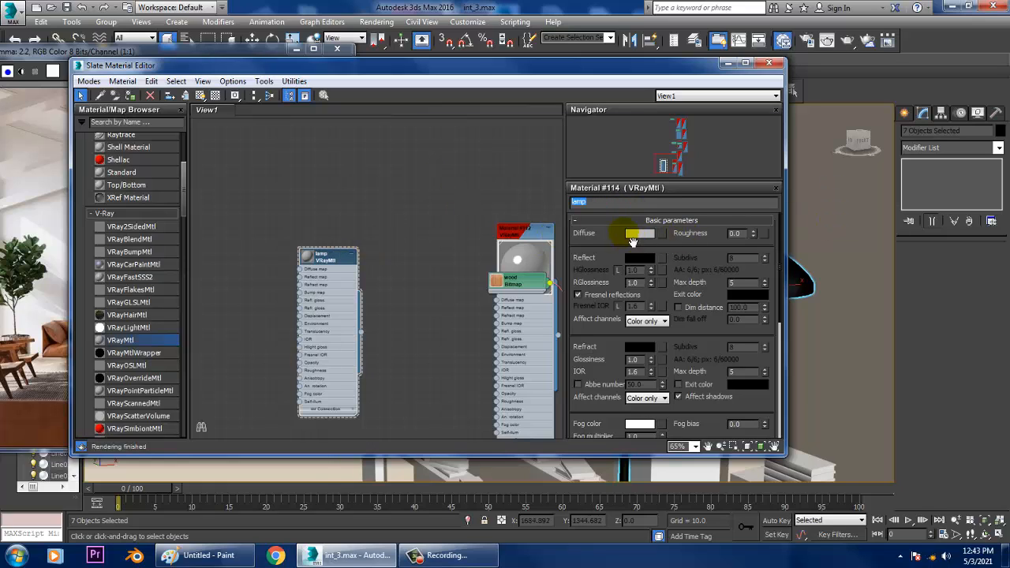
Set the lamp material's diffuse colour to near-black with a value of 2, and enlarge its node preview
{"action": "left_click", "coordinate": [629, 234]}
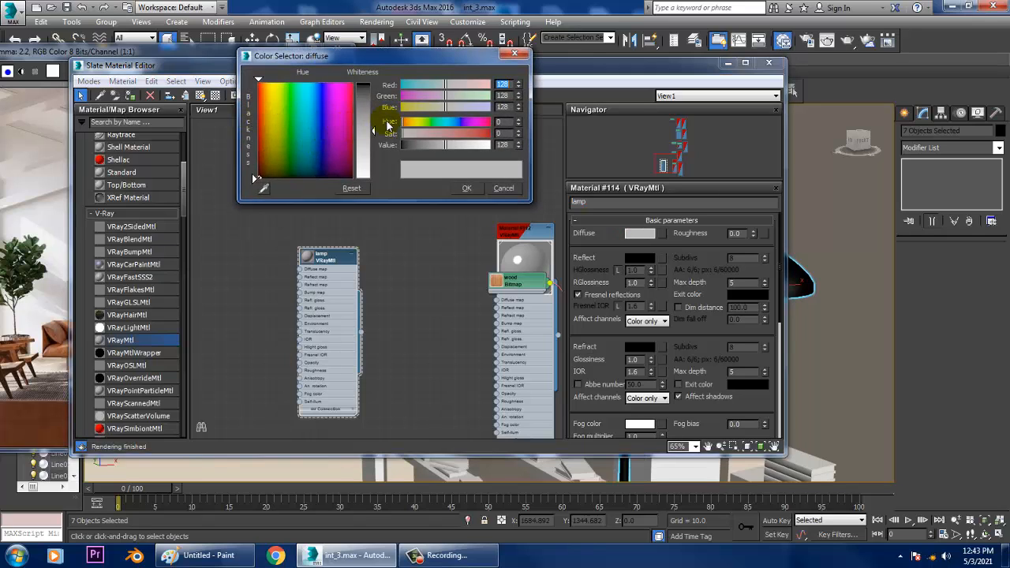
{"action": "left_click_drag", "start_coordinate": [373, 127], "coordinate": [373, 84]}
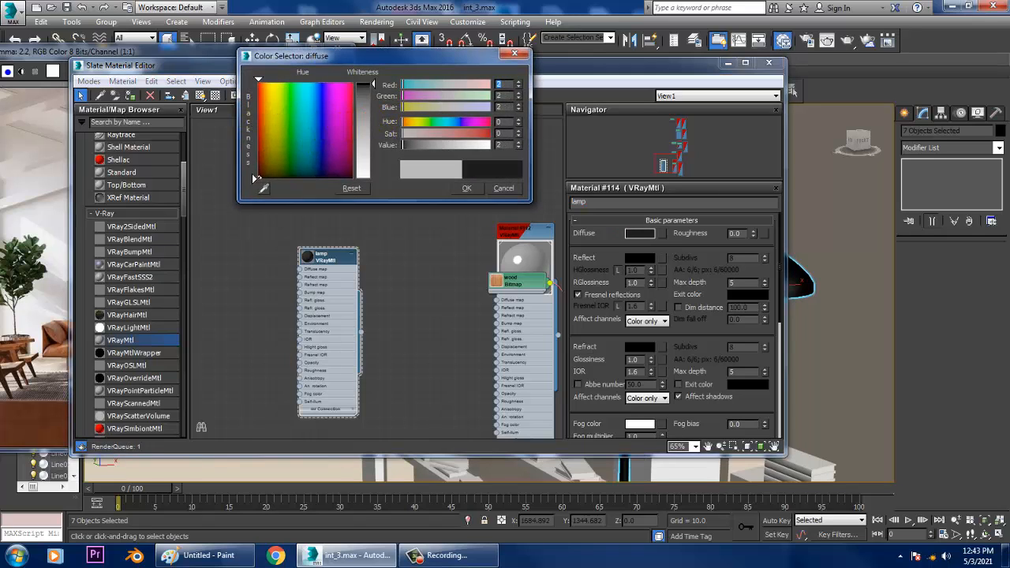
{"action": "left_click", "coordinate": [470, 191]}
{"action": "left_click", "coordinate": [321, 262]}
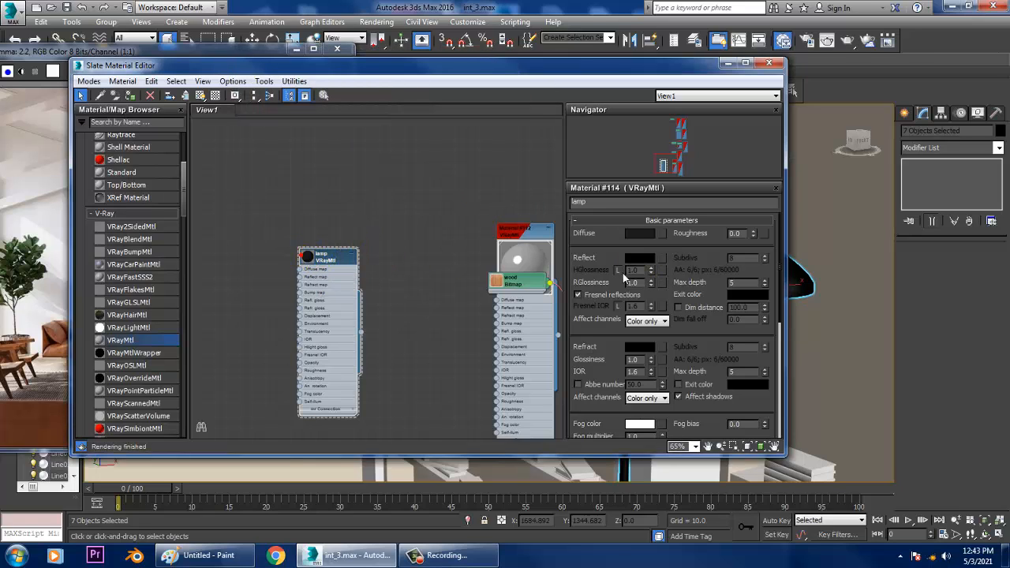
{"action": "double_click", "coordinate": [309, 259]}
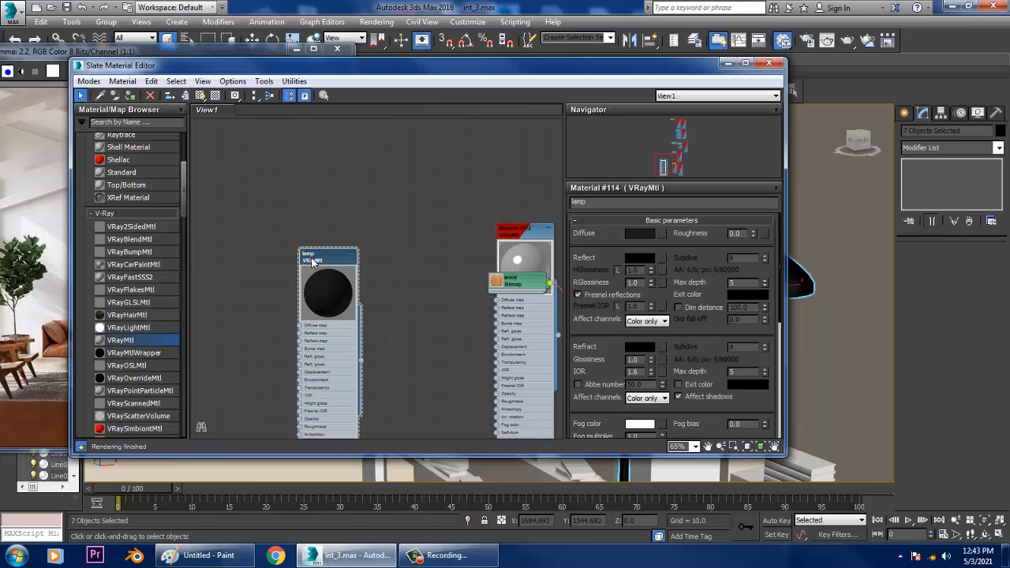
Give the lamp material a light grey reflection, 0.79 reflection glossiness and 1.8 Fresnel IOR, and assign it to the selected lamp parts
{"action": "left_click", "coordinate": [645, 259]}
{"action": "left_click_drag", "start_coordinate": [372, 103], "coordinate": [373, 118]}
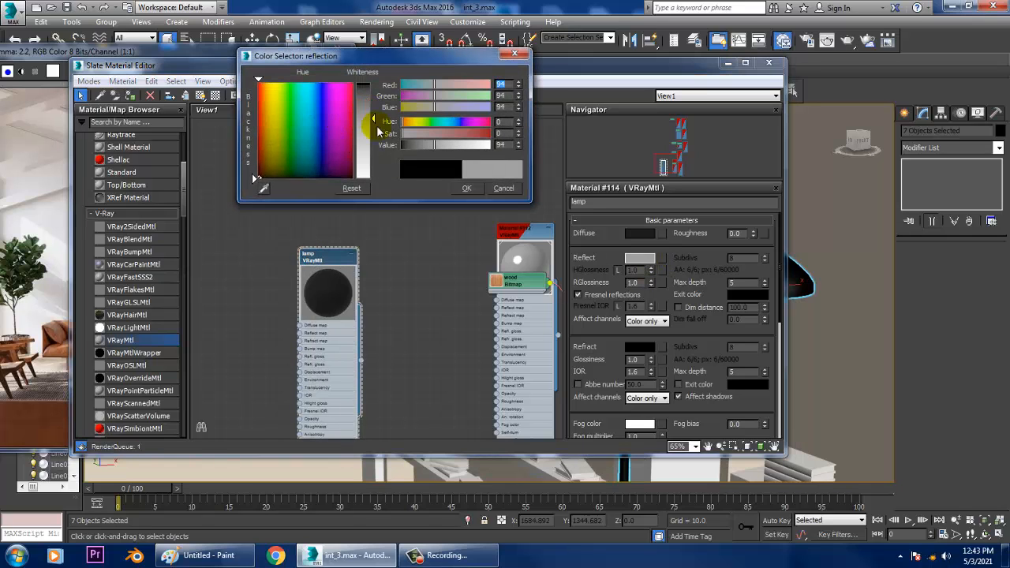
{"action": "left_click", "coordinate": [467, 188]}
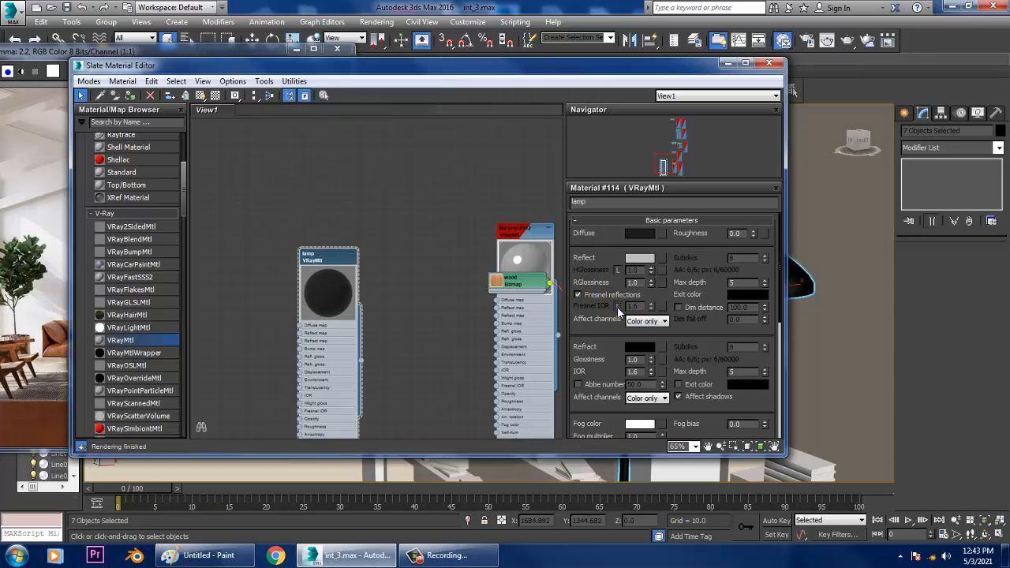
{"action": "left_click_drag", "start_coordinate": [662, 335], "coordinate": [667, 318]}
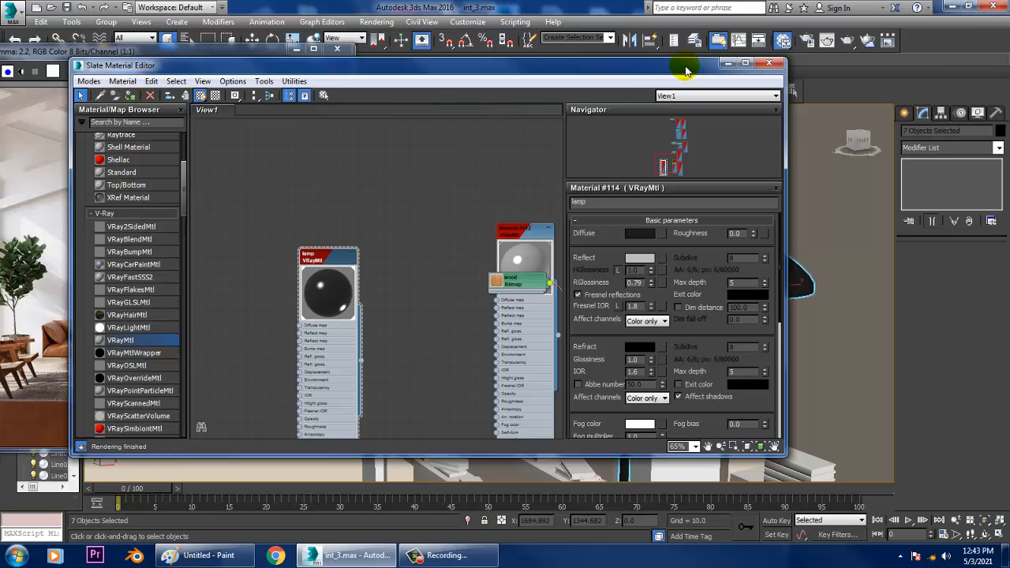
{"action": "left_click", "coordinate": [728, 63]}
Deselect the wall lamp and examine the finish of its shade up close
{"action": "scroll", "coordinate": [647, 245], "scroll_direction": "down", "scroll_amount": 5}
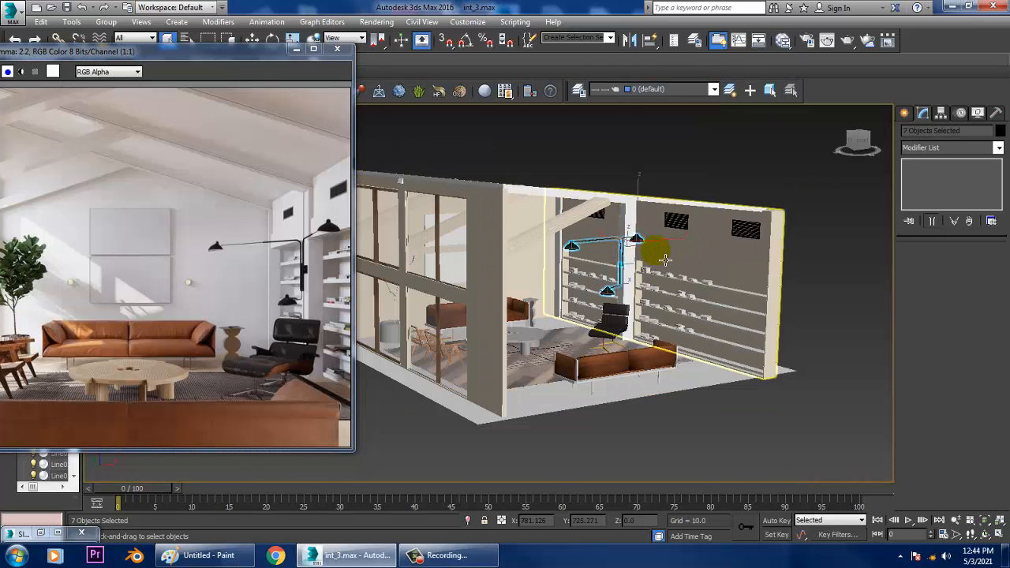
{"action": "left_click", "coordinate": [781, 162]}
{"action": "middle_click_drag", "start_coordinate": [781, 163], "coordinate": [666, 242], "text": "alt"}
{"action": "scroll", "coordinate": [631, 258], "scroll_direction": "up", "scroll_amount": 5}
{"action": "middle_click_drag", "start_coordinate": [591, 260], "coordinate": [636, 307]}
{"action": "scroll", "coordinate": [644, 300], "scroll_direction": "up", "scroll_amount": 5}
{"action": "middle_click_drag", "start_coordinate": [489, 298], "coordinate": [504, 297], "text": "alt"}
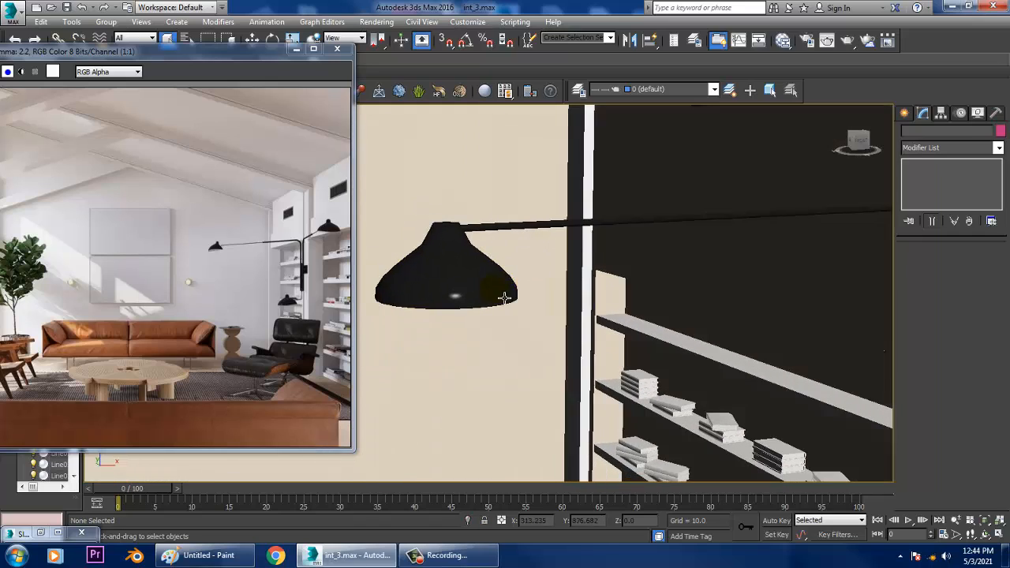
Select the round top and both interlocking base panels of the side table beside the sofa
{"action": "scroll", "coordinate": [504, 298], "scroll_direction": "down", "scroll_amount": 4}
{"action": "middle_click_drag", "start_coordinate": [521, 336], "coordinate": [624, 268]}
{"action": "middle_click_drag", "start_coordinate": [611, 324], "coordinate": [683, 251]}
{"action": "mouse_move", "coordinate": [694, 287]}
{"action": "middle_mouse_down", "text": "alt"}
{"action": "mouse_move", "coordinate": [709, 301]}
{"action": "mouse_move", "coordinate": [690, 292]}
{"action": "middle_mouse_up", "text": "alt"}
{"action": "scroll", "coordinate": [703, 297], "scroll_direction": "up", "scroll_amount": 4}
{"action": "left_click", "coordinate": [683, 283]}
{"action": "scroll", "coordinate": [683, 291], "scroll_direction": "up", "scroll_amount": 3}
{"action": "left_click", "coordinate": [681, 295], "text": "ctrl"}
{"action": "left_click", "coordinate": [654, 299], "text": "ctrl"}
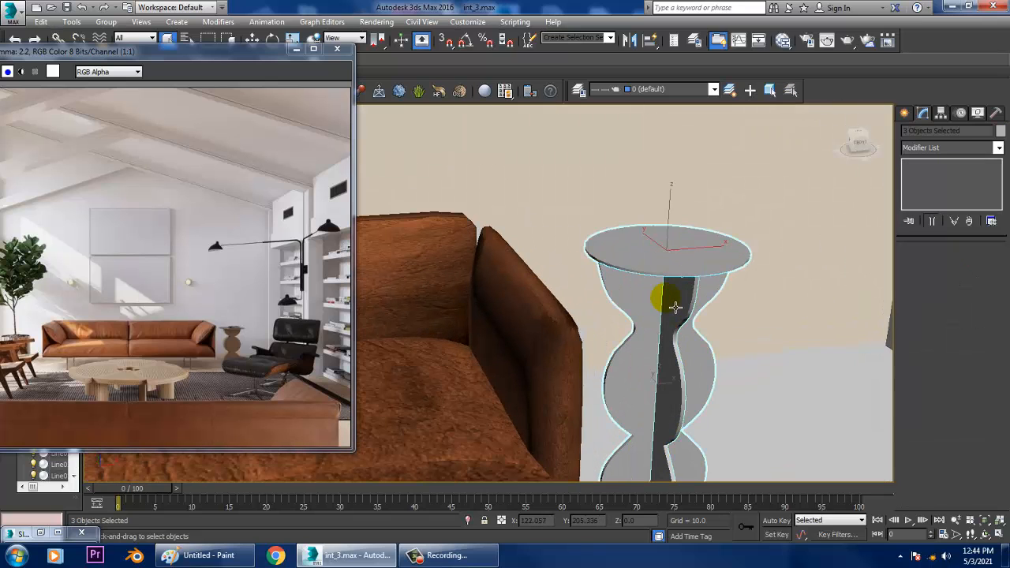
Create a new VRayMtl in an empty area of the Slate Material Editor and display its parameters
{"action": "key", "text": "m"}
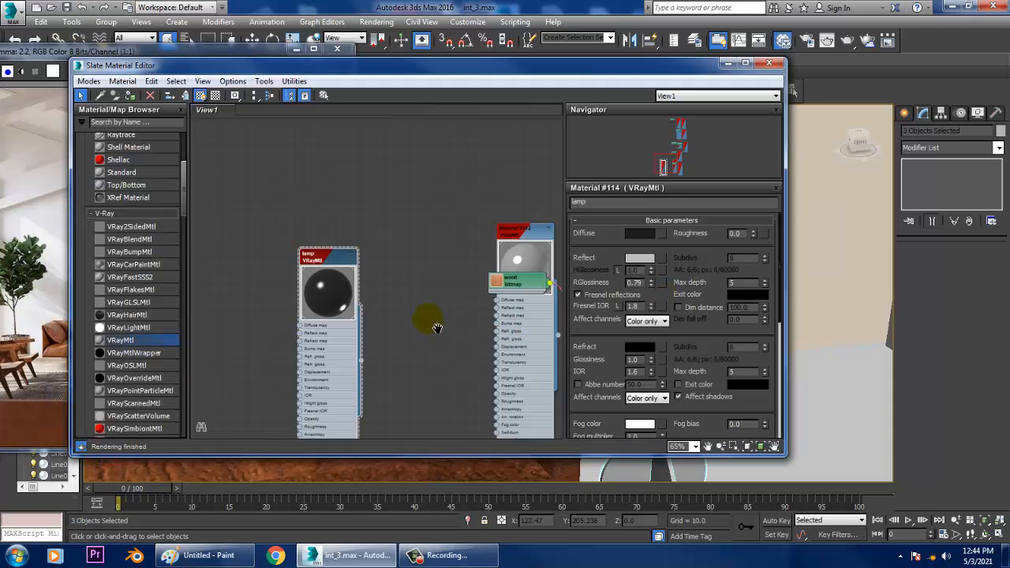
{"action": "middle_click_drag", "start_coordinate": [437, 328], "coordinate": [356, 210]}
{"action": "scroll", "coordinate": [456, 323], "scroll_direction": "down", "scroll_amount": 3}
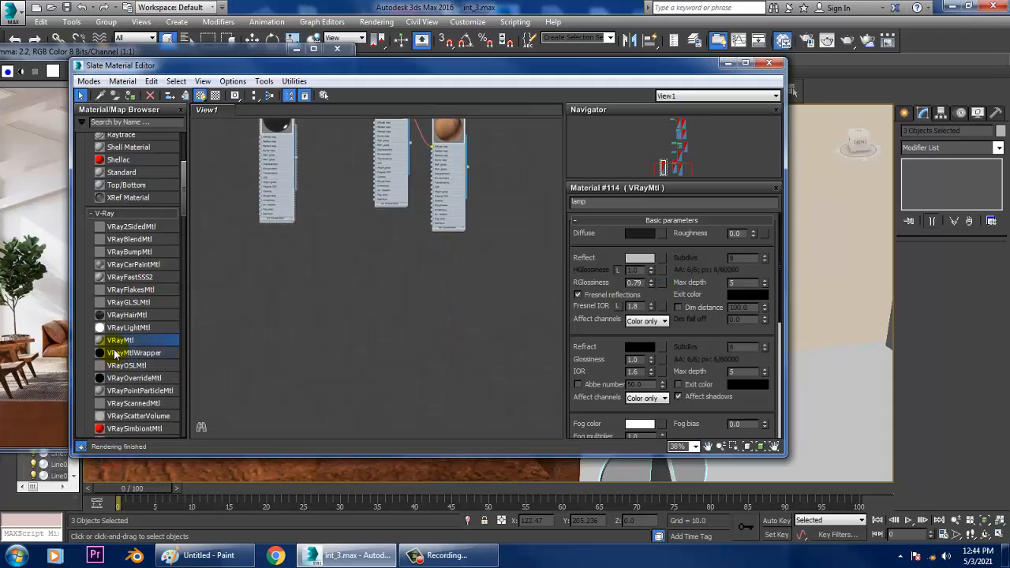
{"action": "left_click_drag", "start_coordinate": [445, 304], "coordinate": [511, 269]}
{"action": "double_click", "coordinate": [513, 269]}
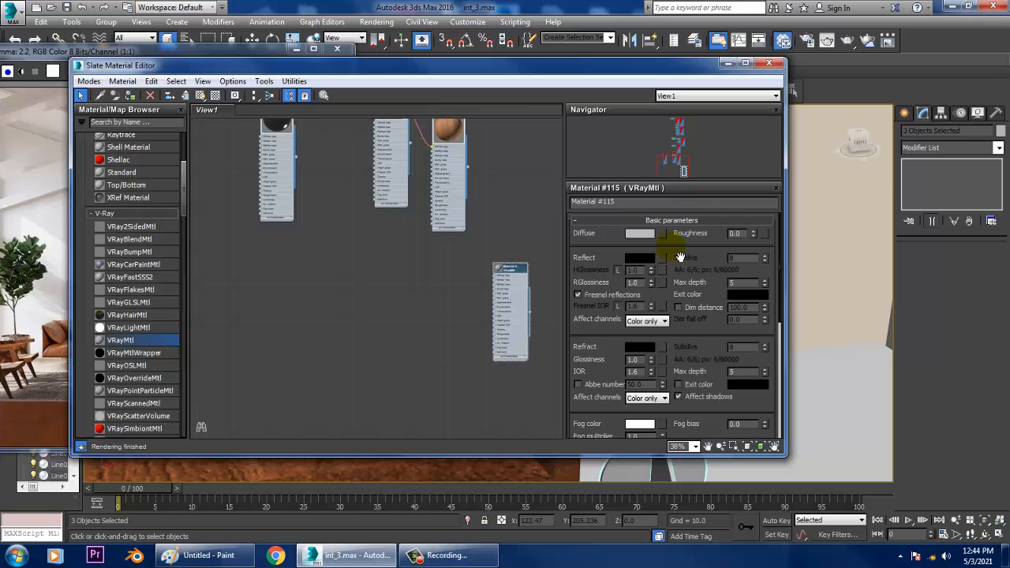
Start adding a Bitmap to the new material's diffuse channel and open the April 2021 folder on drive D
{"action": "left_click", "coordinate": [660, 232]}
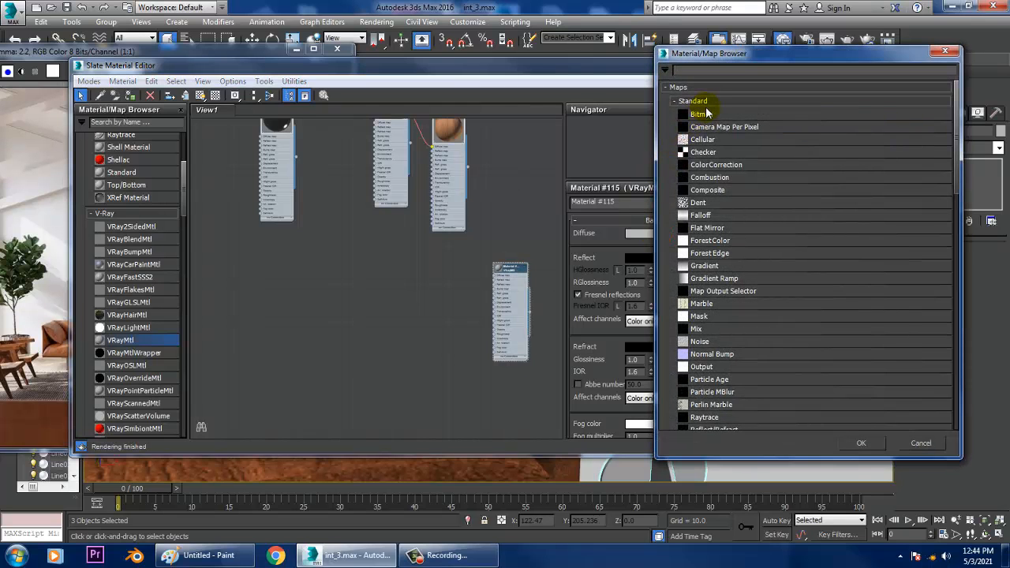
{"action": "double_click", "coordinate": [705, 114]}
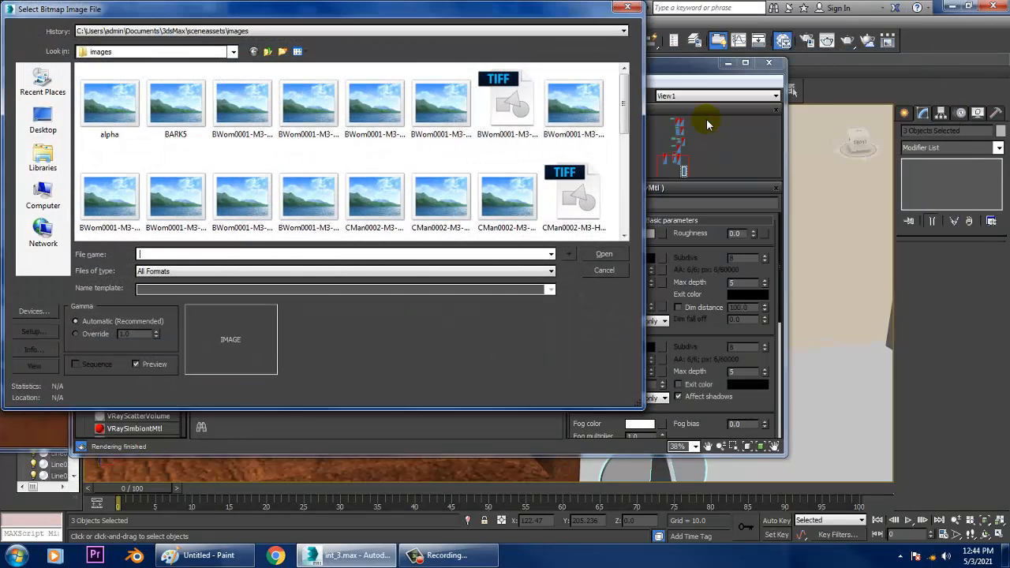
{"action": "left_click", "coordinate": [42, 194]}
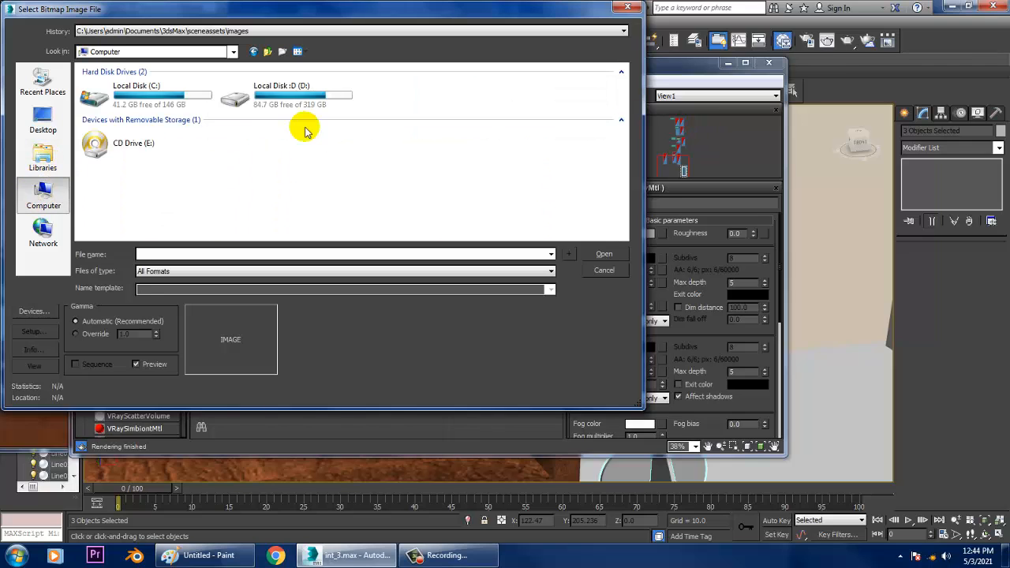
{"action": "double_click", "coordinate": [291, 101]}
{"action": "left_click", "coordinate": [316, 143]}
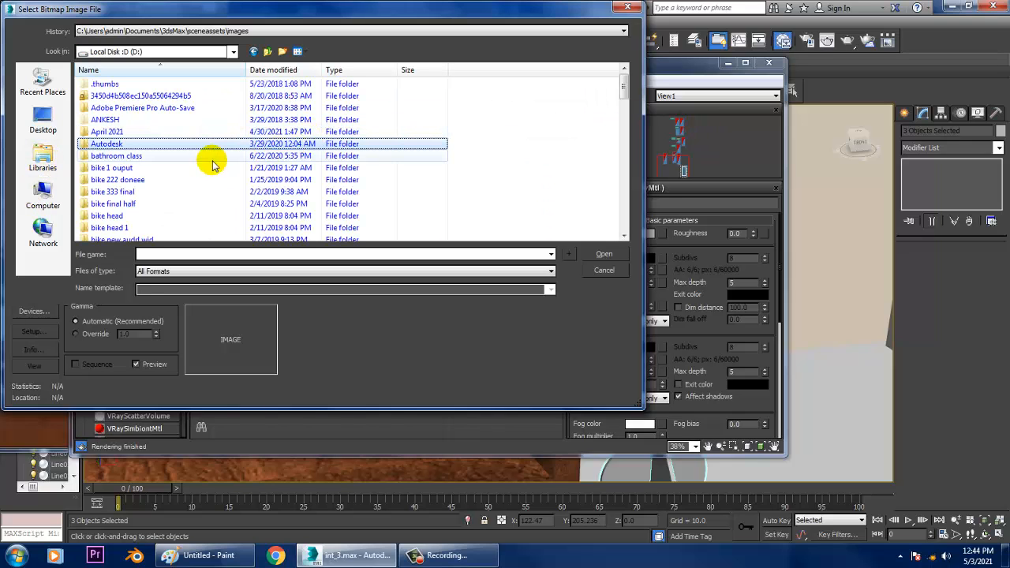
{"action": "key", "text": "a"}
{"action": "key", "text": "a"}
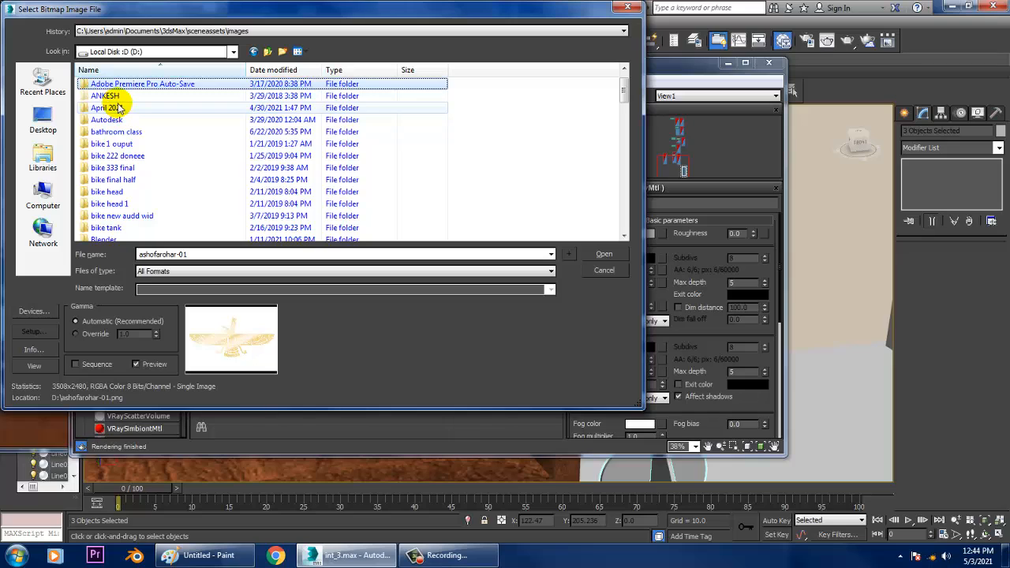
{"action": "double_click", "coordinate": [118, 108]}
Preview the texture images in the Tex folder inside Interior new 1
{"action": "left_click", "coordinate": [483, 120]}
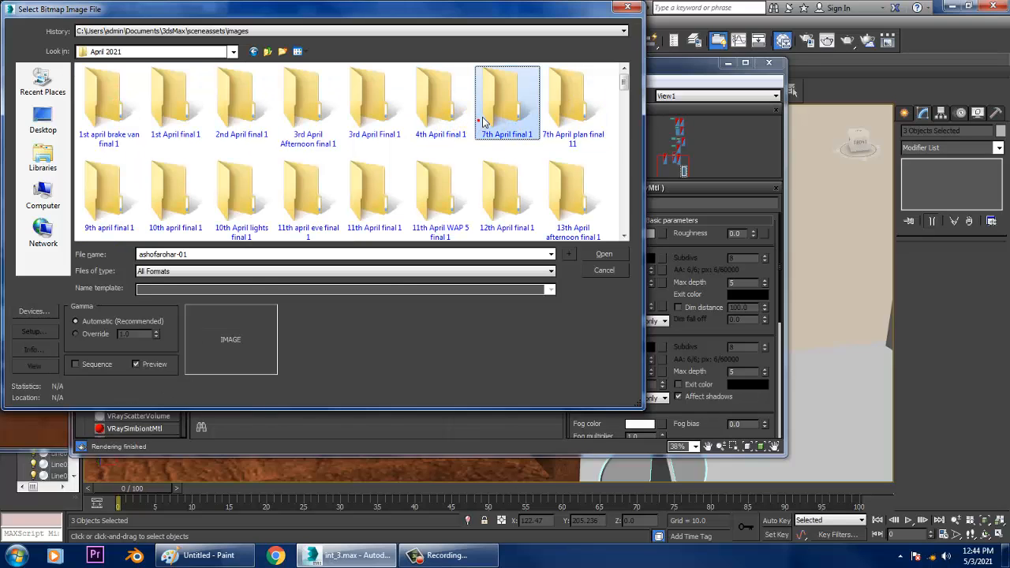
{"action": "scroll", "coordinate": [480, 130], "scroll_direction": "down", "scroll_amount": 5}
{"action": "double_click", "coordinate": [501, 94]}
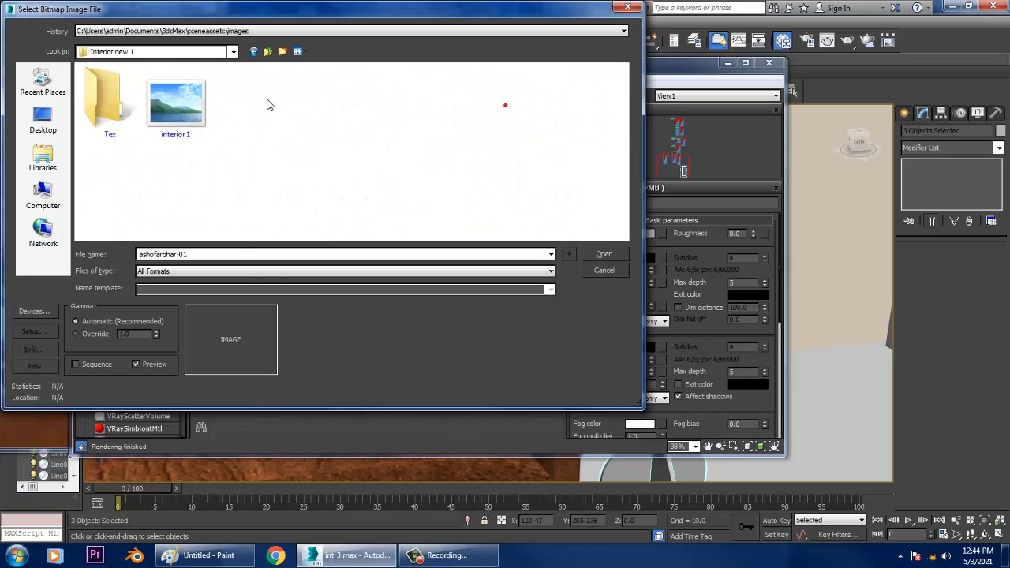
{"action": "double_click", "coordinate": [106, 96]}
{"action": "left_click", "coordinate": [110, 108]}
{"action": "key", "text": "Right"}
{"action": "key", "text": "Right"}
{"action": "key", "text": "Right"}
{"action": "key", "text": "Right"}
{"action": "key", "text": "Right"}
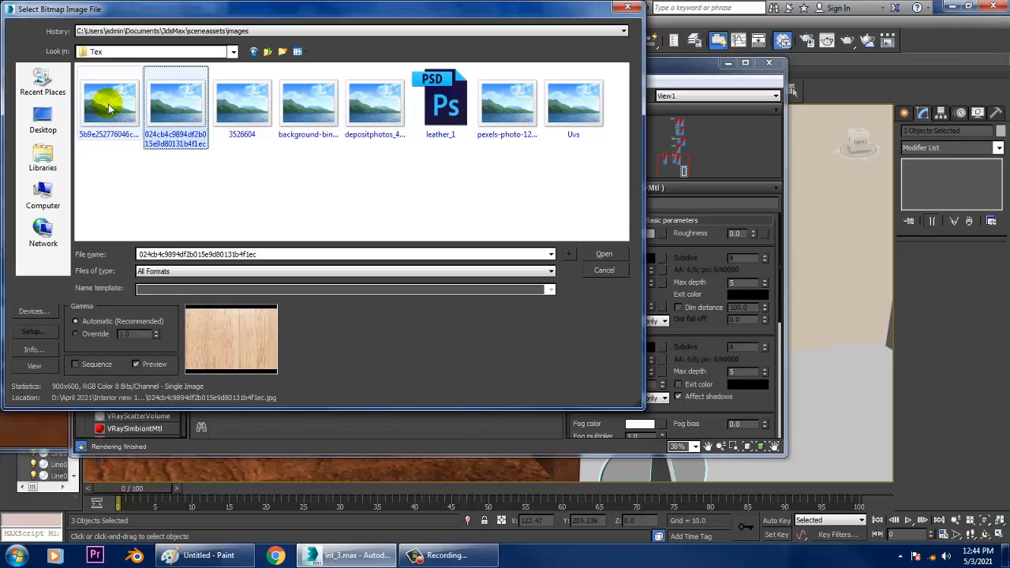
{"action": "key", "text": "Right"}
{"action": "key", "text": "Right"}
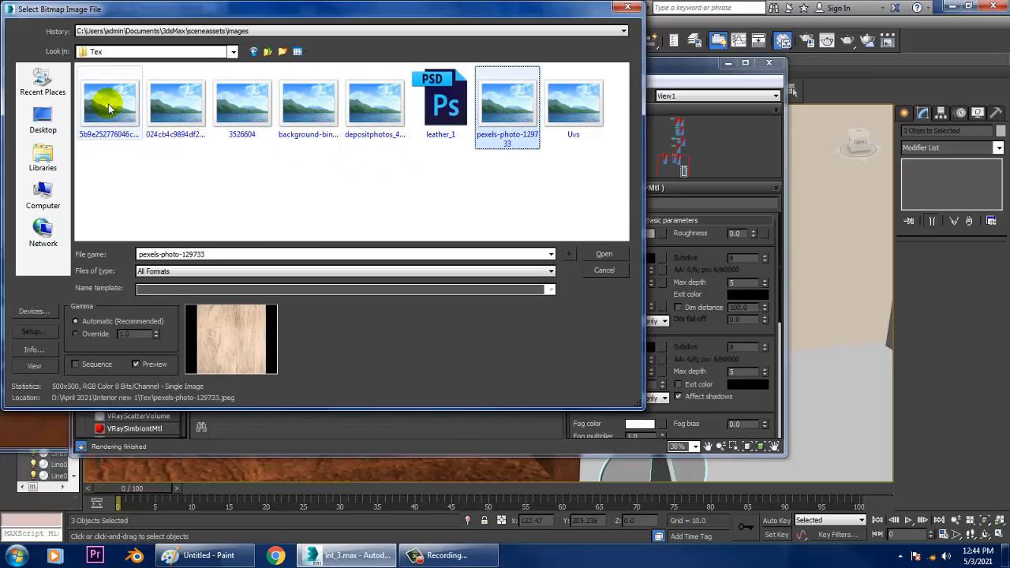
{"action": "key", "text": "Left"}
{"action": "key", "text": "Left"}
{"action": "key", "text": "Left"}
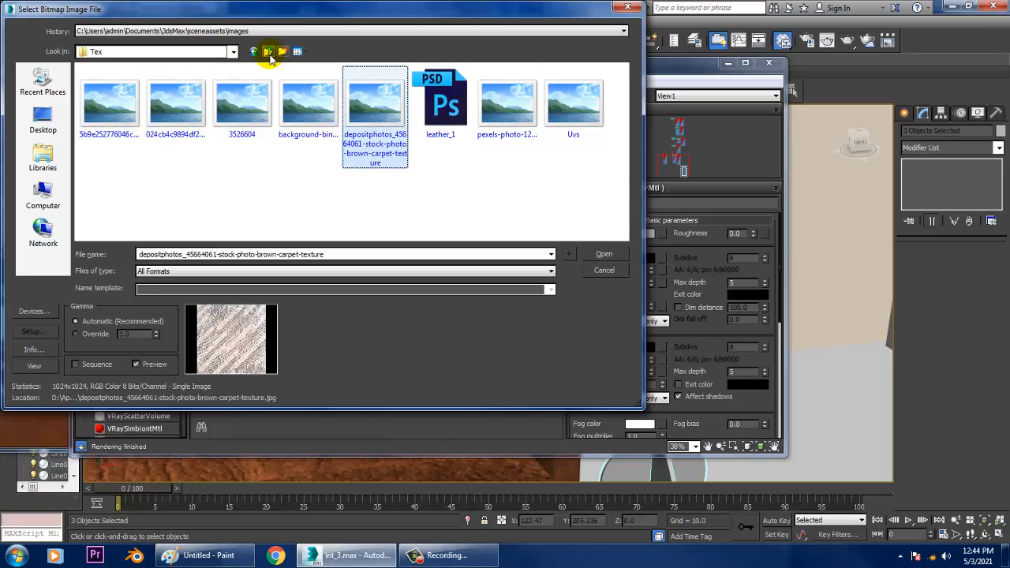
Return to the April 2021 folder and open its bedddroom subfolder
{"action": "left_click", "coordinate": [268, 53]}
{"action": "left_click", "coordinate": [268, 52]}
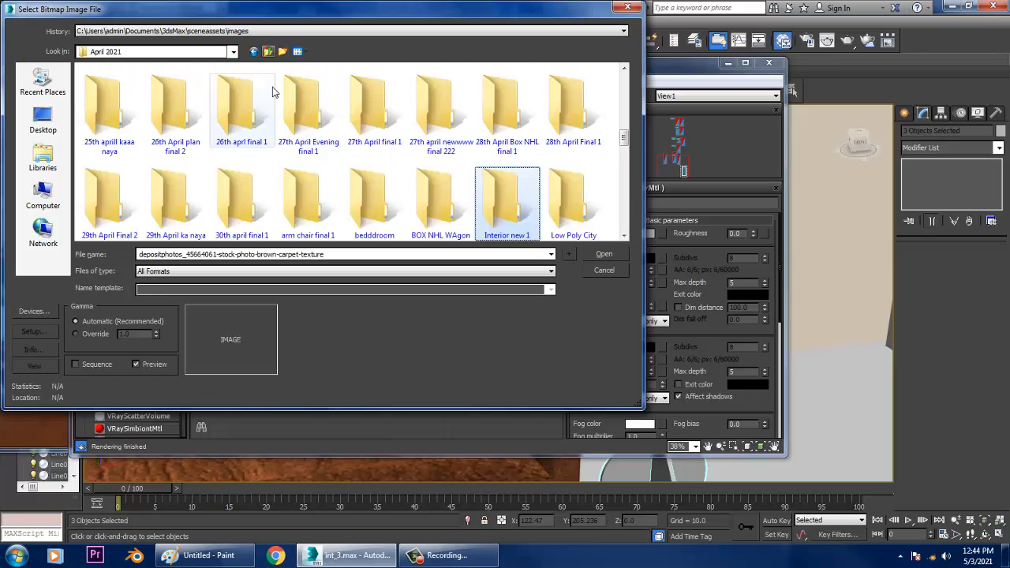
{"action": "left_click", "coordinate": [294, 128]}
{"action": "key", "text": "b"}
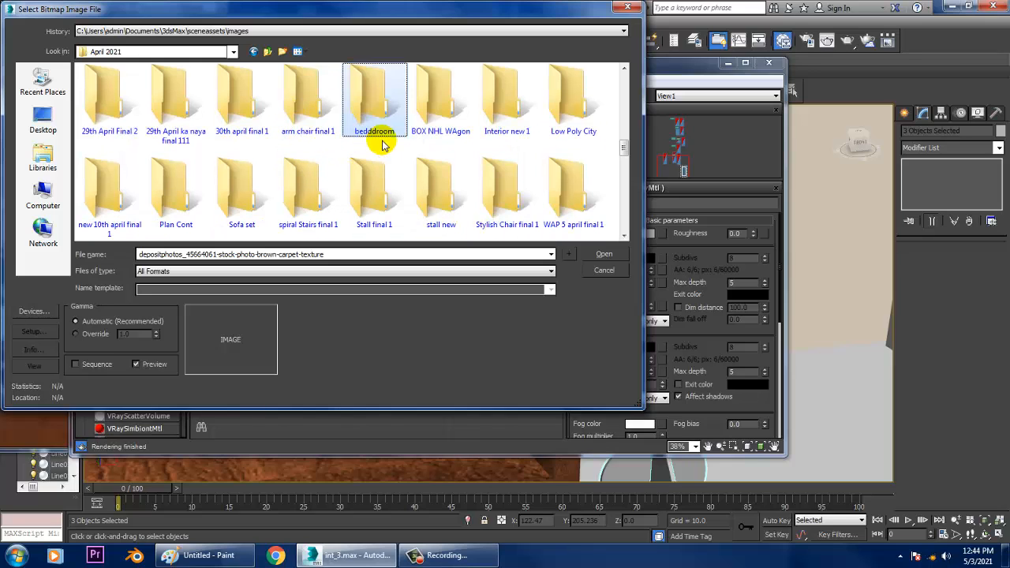
{"action": "double_click", "coordinate": [387, 113]}
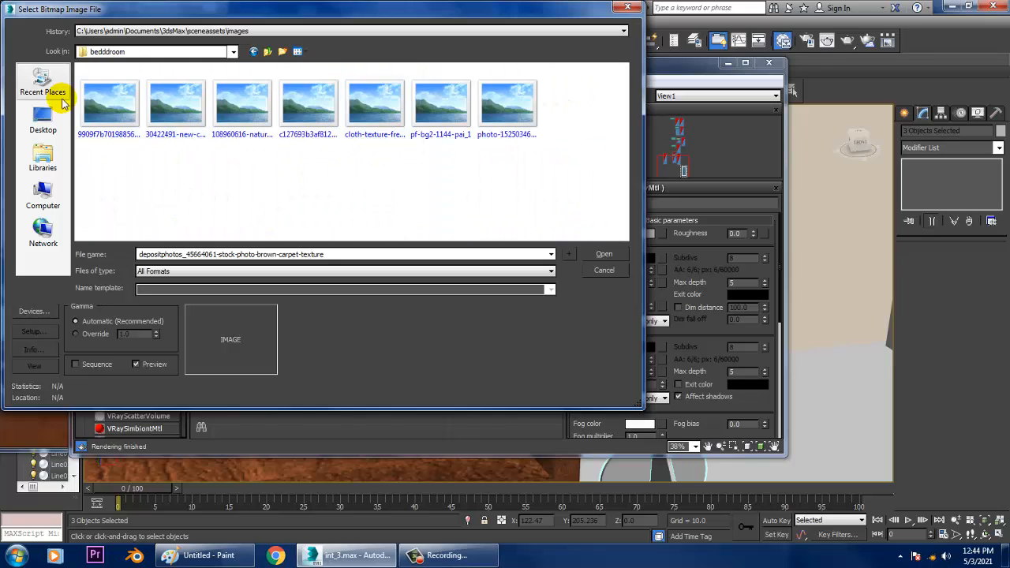
{"action": "left_click", "coordinate": [114, 105]}
{"action": "key", "text": "Right"}
{"action": "key", "text": "Right"}
{"action": "key", "text": "Right"}
{"action": "key", "text": "Right"}
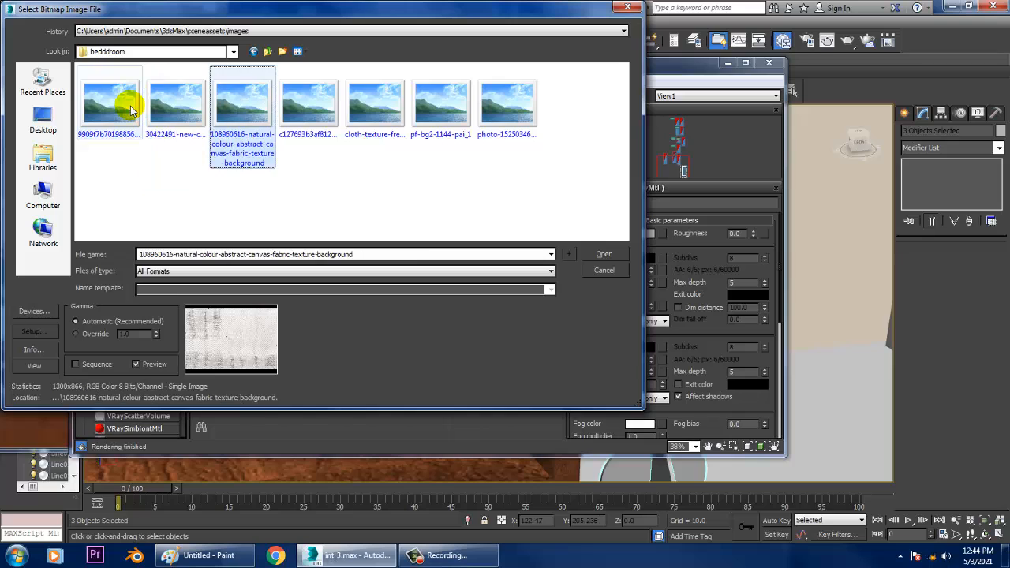
{"action": "key", "text": "Right"}
{"action": "key", "text": "Right"}
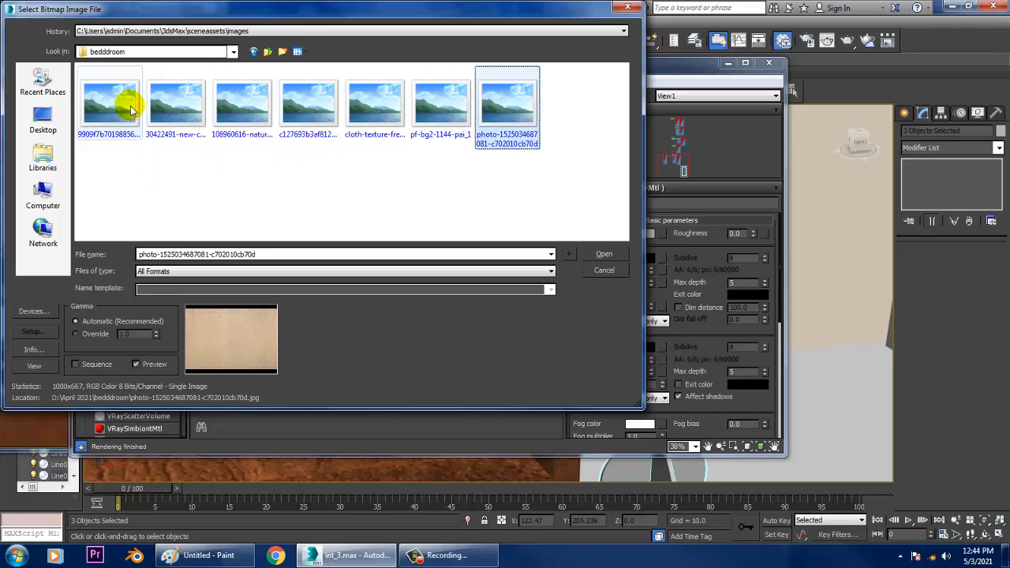
{"action": "key", "text": "Left"}
{"action": "key", "text": "Right"}
{"action": "key", "text": "Return"}
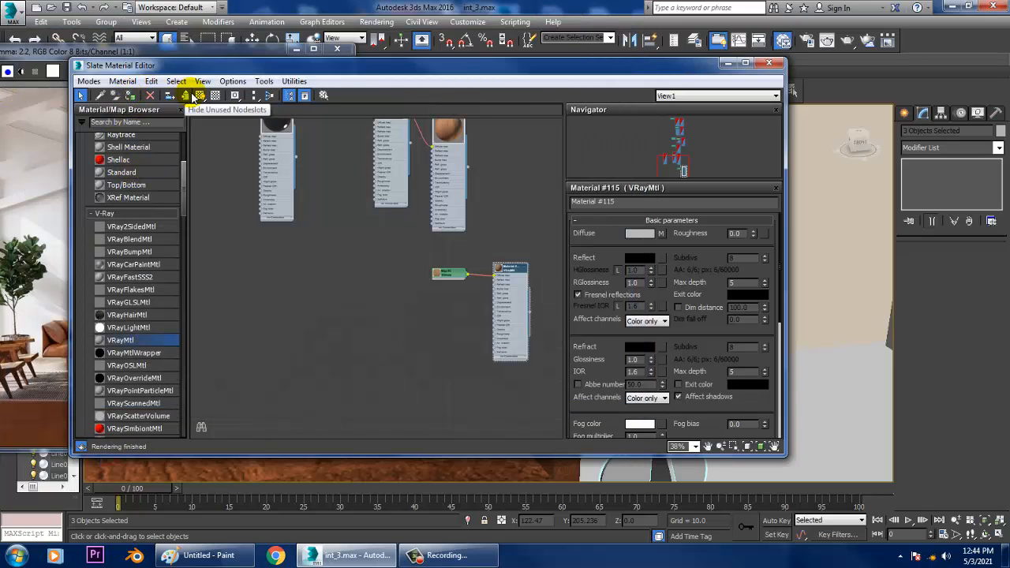
Assign the new material to the selected side table parts and show its texture in the viewport
{"action": "left_click", "coordinate": [199, 98]}
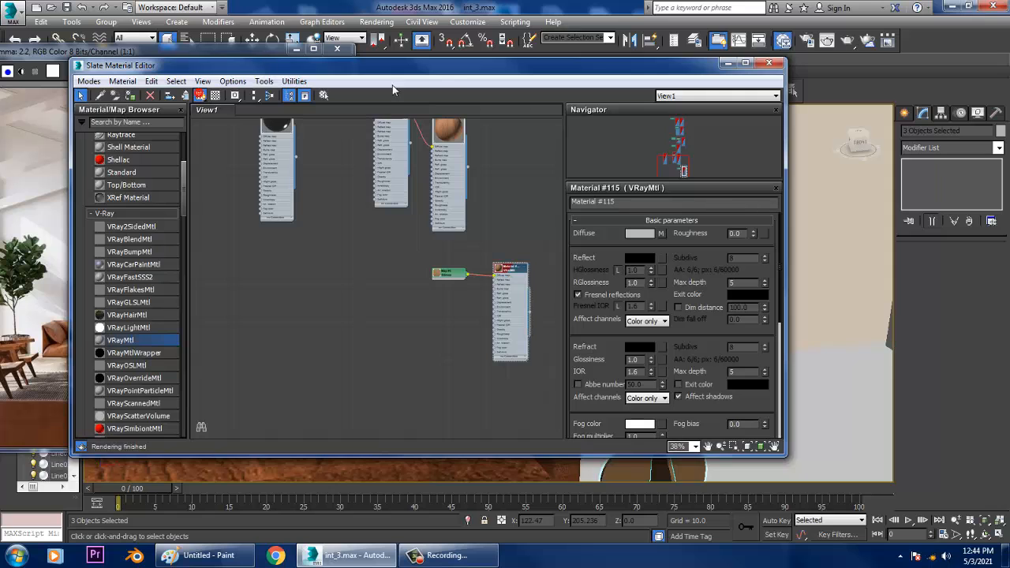
{"action": "left_click_drag", "start_coordinate": [443, 67], "coordinate": [26, 192]}
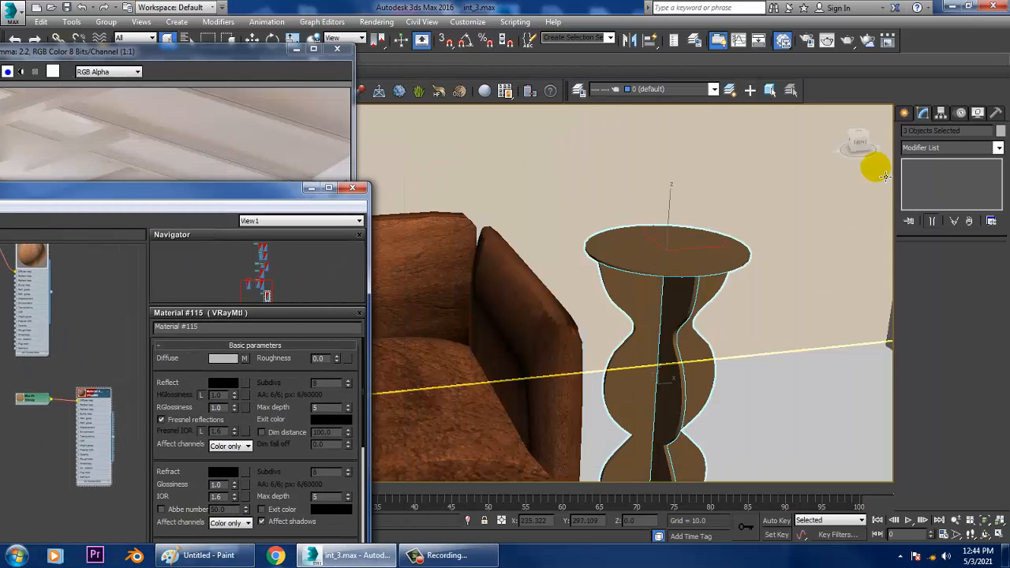
Add a UVW Map modifier with Box mapping to the side table parts and fit its gizmo to them
{"action": "left_click", "coordinate": [932, 148]}
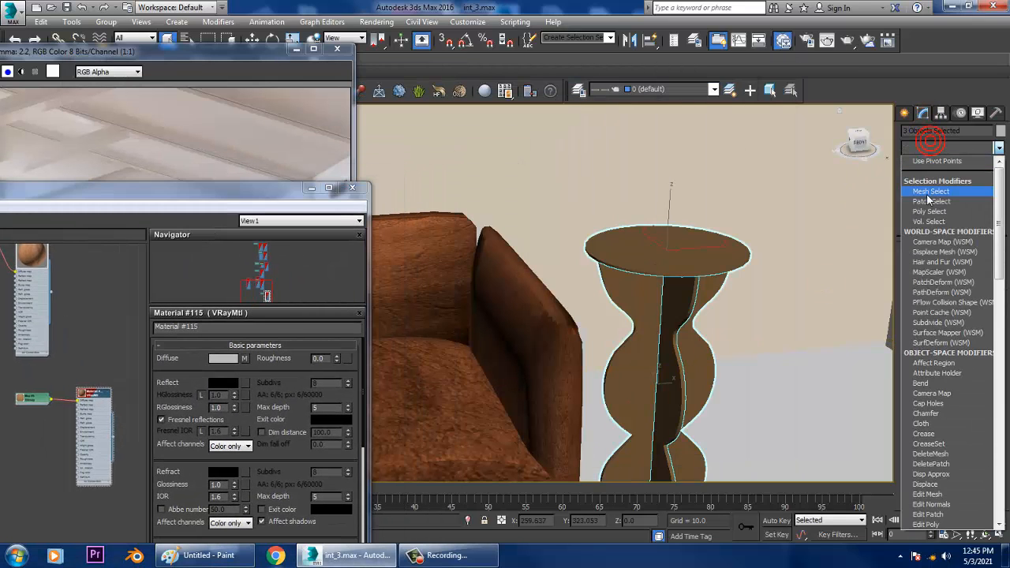
{"action": "scroll", "coordinate": [947, 307], "scroll_direction": "down", "scroll_amount": 10}
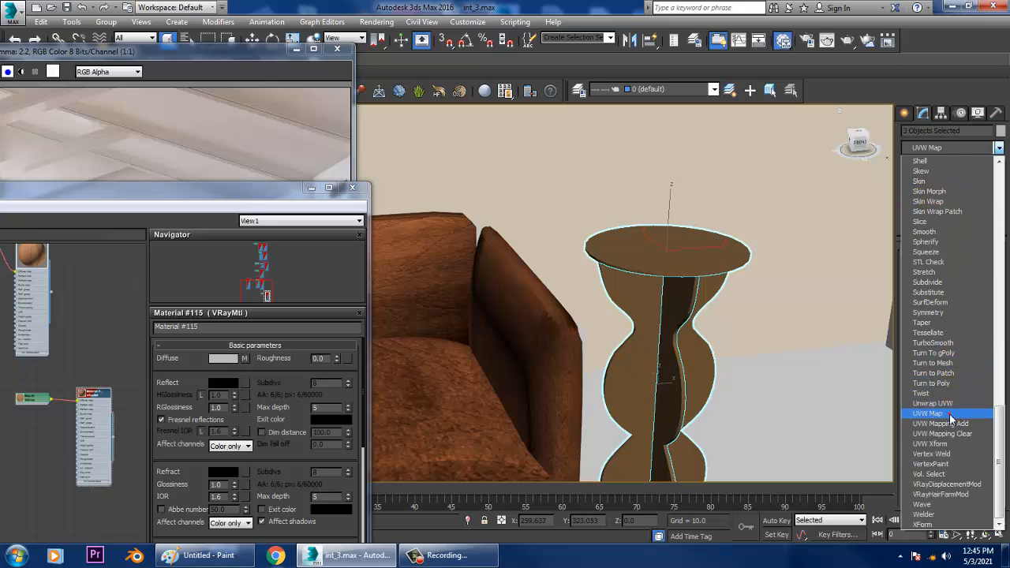
{"action": "left_click", "coordinate": [947, 417]}
{"action": "left_click", "coordinate": [939, 323]}
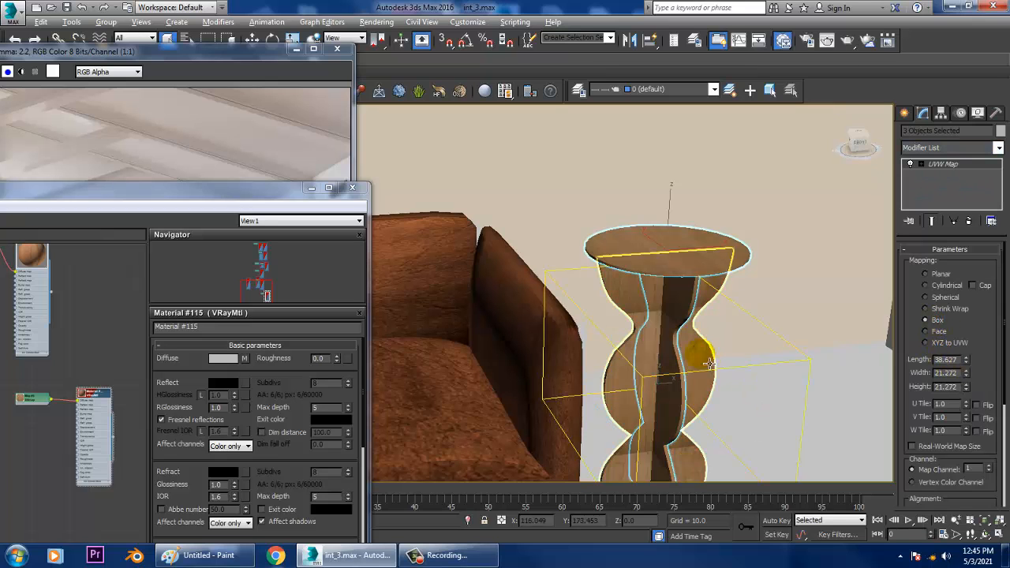
{"action": "middle_click_drag", "start_coordinate": [654, 350], "coordinate": [693, 374], "text": "alt"}
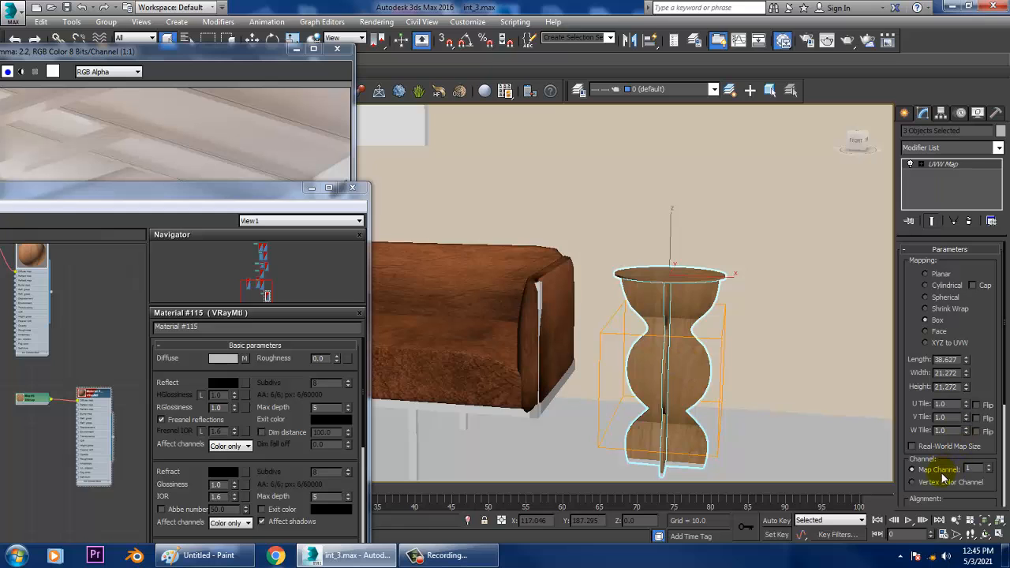
{"action": "scroll", "coordinate": [954, 465], "scroll_direction": "down", "scroll_amount": 5}
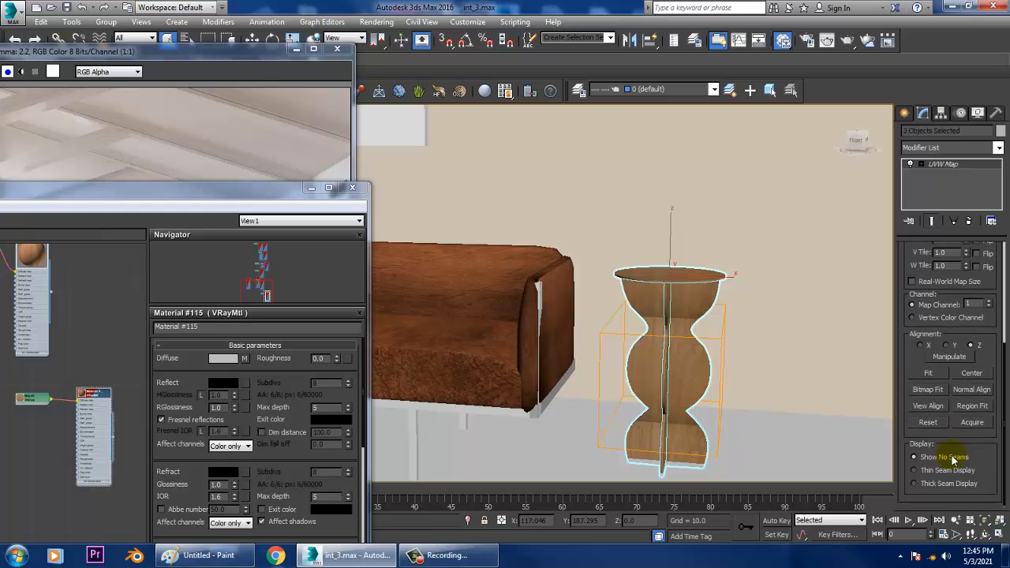
{"action": "left_click", "coordinate": [929, 374]}
Move the material editor out of the way and select the coffee table's top together with its legs
{"action": "middle_click_drag", "start_coordinate": [685, 322], "coordinate": [287, 210], "text": "alt"}
{"action": "scroll", "coordinate": [638, 331], "scroll_direction": "down", "scroll_amount": 4}
{"action": "left_click_drag", "start_coordinate": [274, 200], "coordinate": [469, 205]}
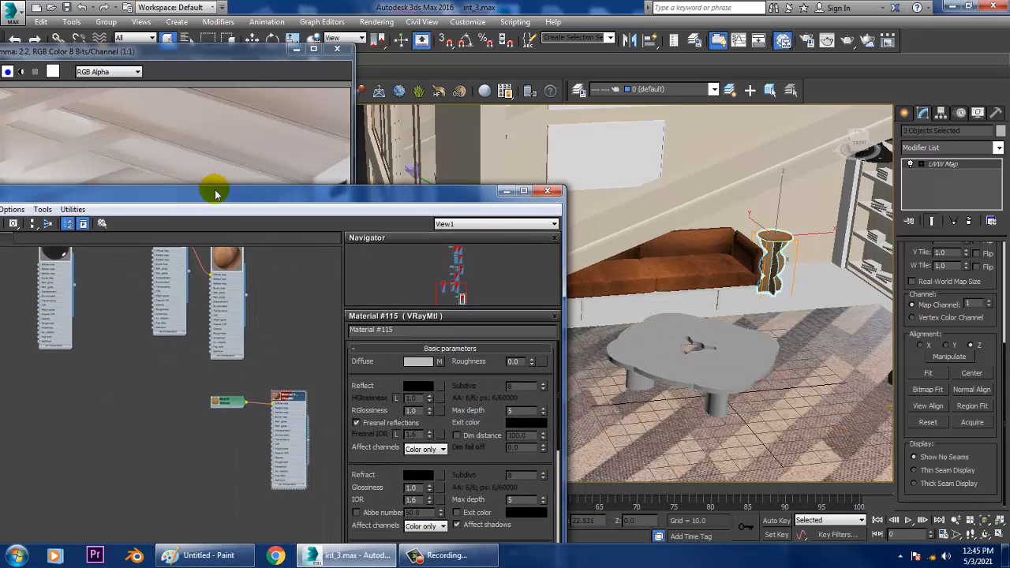
{"action": "left_click_drag", "start_coordinate": [215, 192], "coordinate": [250, 467]}
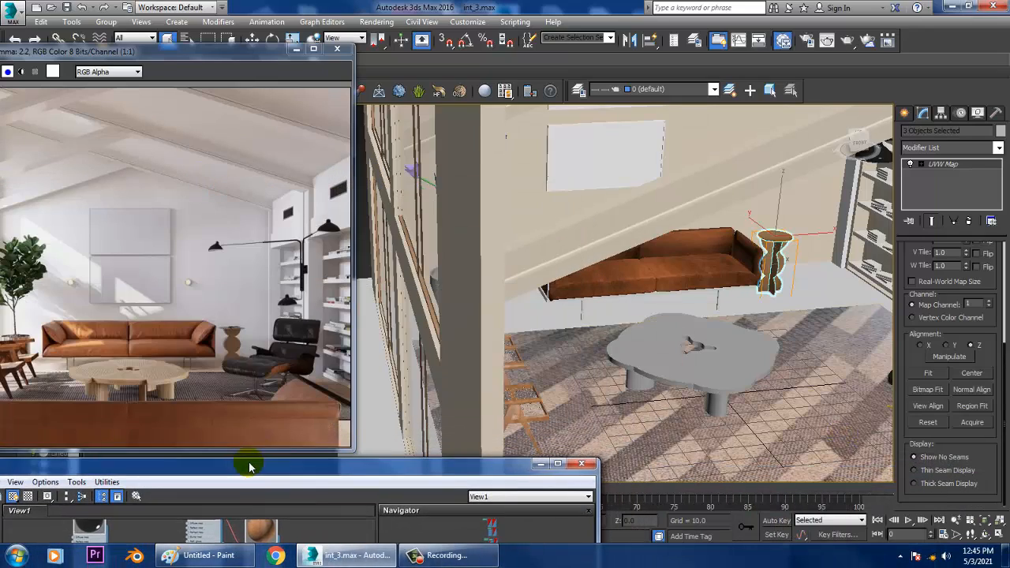
{"action": "left_click", "coordinate": [716, 404]}
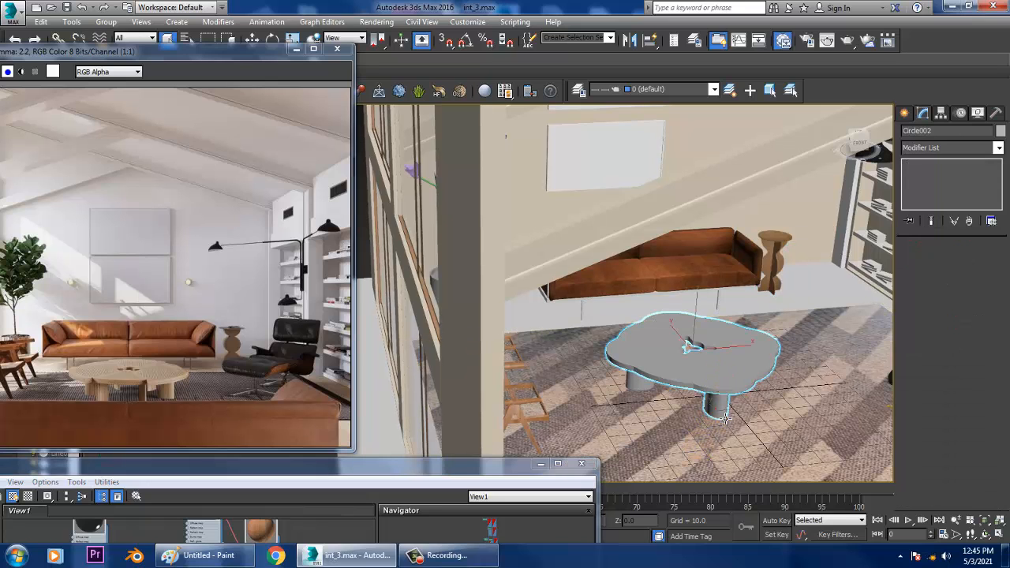
{"action": "left_click", "coordinate": [636, 386], "text": "ctrl"}
{"action": "middle_click_drag", "start_coordinate": [730, 391], "coordinate": [688, 358], "text": "alt"}
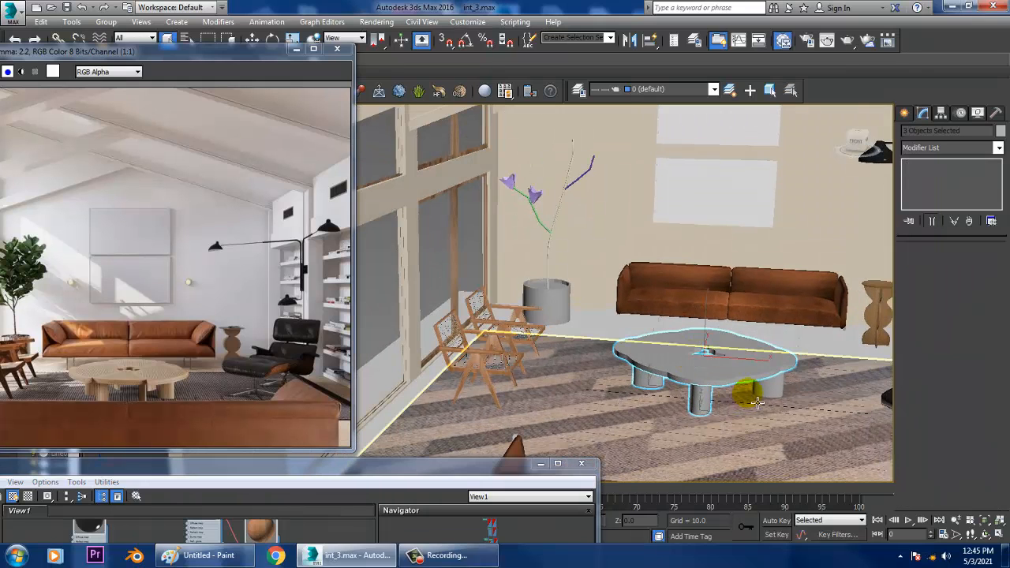
{"action": "left_click", "coordinate": [753, 395], "text": "ctrl"}
{"action": "key", "text": "alt+q"}
{"action": "scroll", "coordinate": [742, 408], "scroll_direction": "up", "scroll_amount": 5}
{"action": "mouse_move", "coordinate": [742, 408]}
{"action": "middle_mouse_down", "text": "alt"}
{"action": "mouse_move", "coordinate": [742, 380]}
{"action": "mouse_move", "coordinate": [748, 390]}
{"action": "middle_mouse_up", "text": "alt"}
{"action": "scroll", "coordinate": [728, 364], "scroll_direction": "down", "scroll_amount": 5}
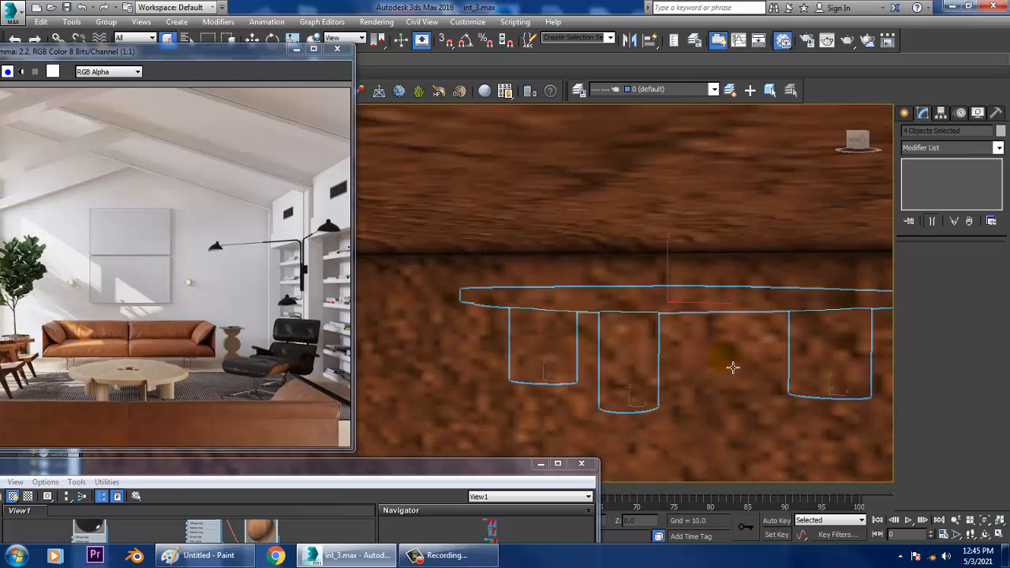
{"action": "left_click", "coordinate": [727, 363], "text": "ctrl"}
{"action": "scroll", "coordinate": [727, 364], "scroll_direction": "up", "scroll_amount": 4}
{"action": "middle_click_drag", "start_coordinate": [726, 364], "coordinate": [738, 393], "text": "alt"}
Connect a new Noise map to the bump slot of the wood VRayMtl and set its noise type to Fractal
{"action": "key", "text": "m"}
{"action": "key", "text": "m"}
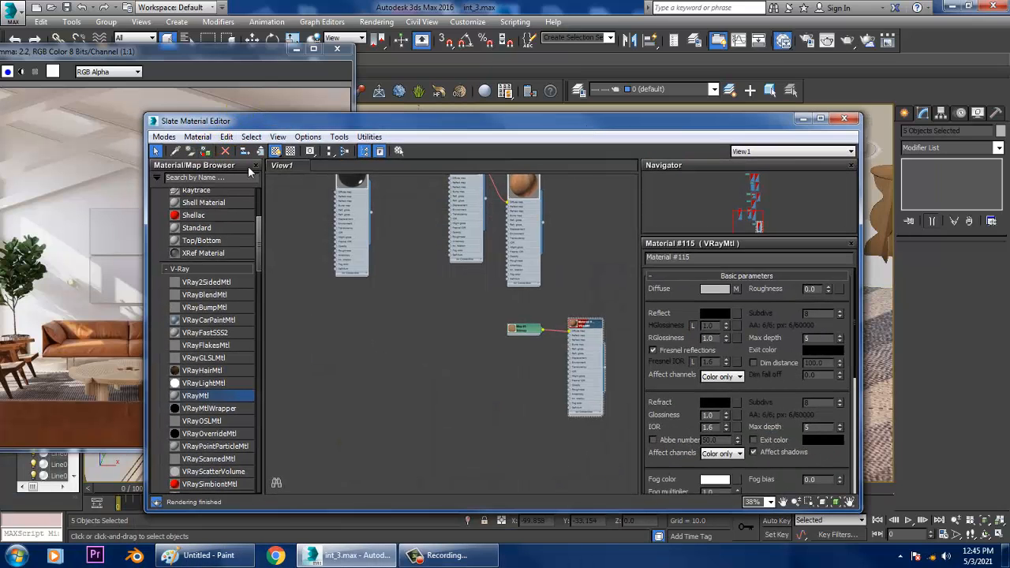
{"action": "key", "text": "z"}
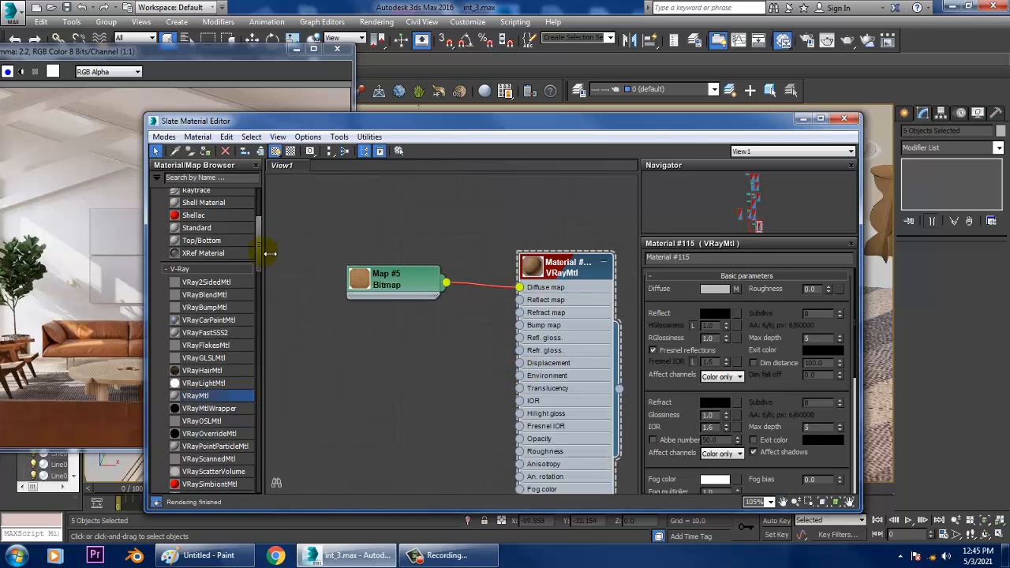
{"action": "left_click_drag", "start_coordinate": [269, 253], "coordinate": [265, 328]}
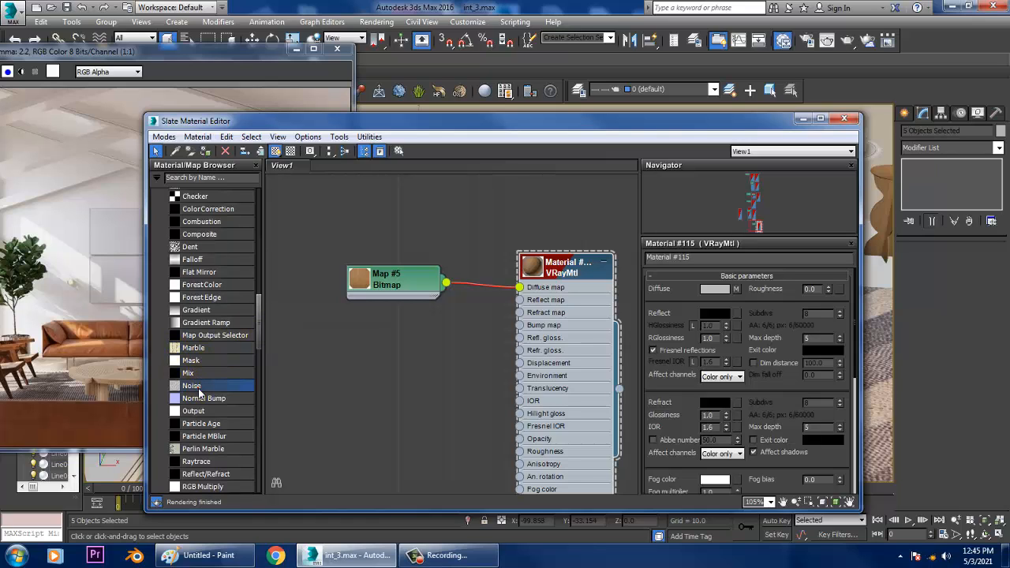
{"action": "left_click_drag", "start_coordinate": [394, 373], "coordinate": [394, 375]}
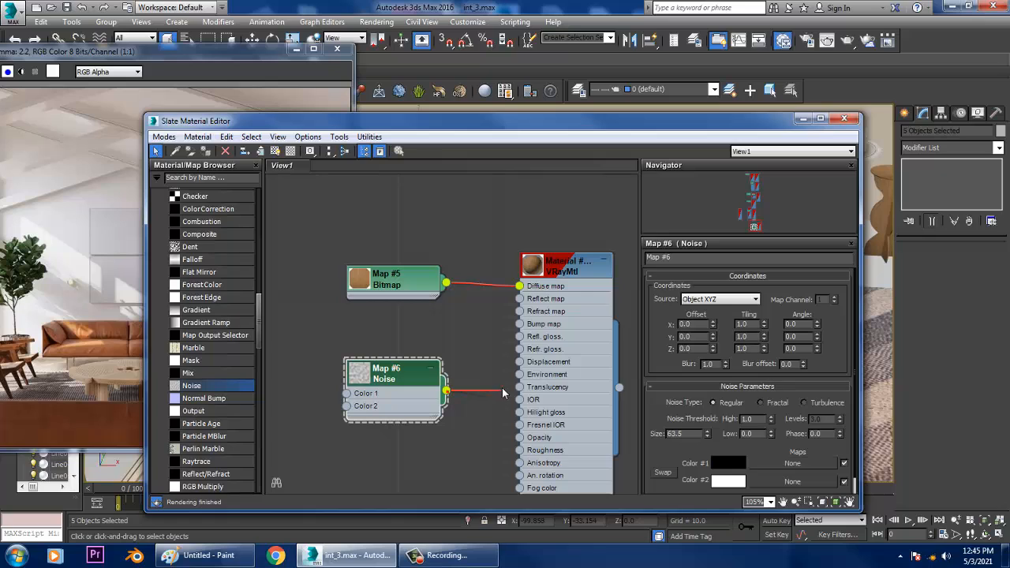
{"action": "left_click_drag", "start_coordinate": [518, 343], "coordinate": [520, 324]}
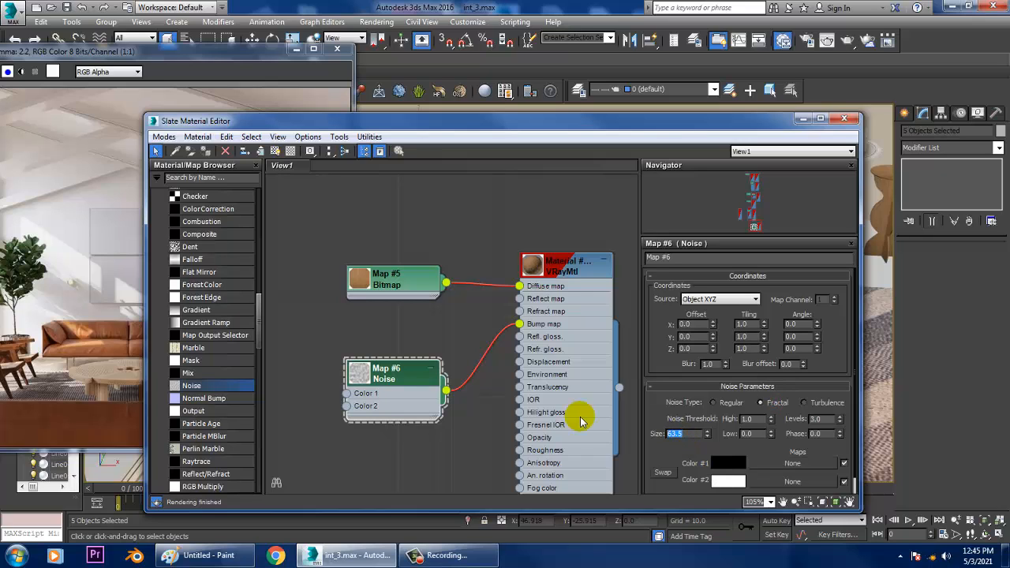
Enlarge the material's preview, set the noise size to 0.6, name the map "wood table" and minimise the material editor
{"action": "double_click", "coordinate": [533, 266]}
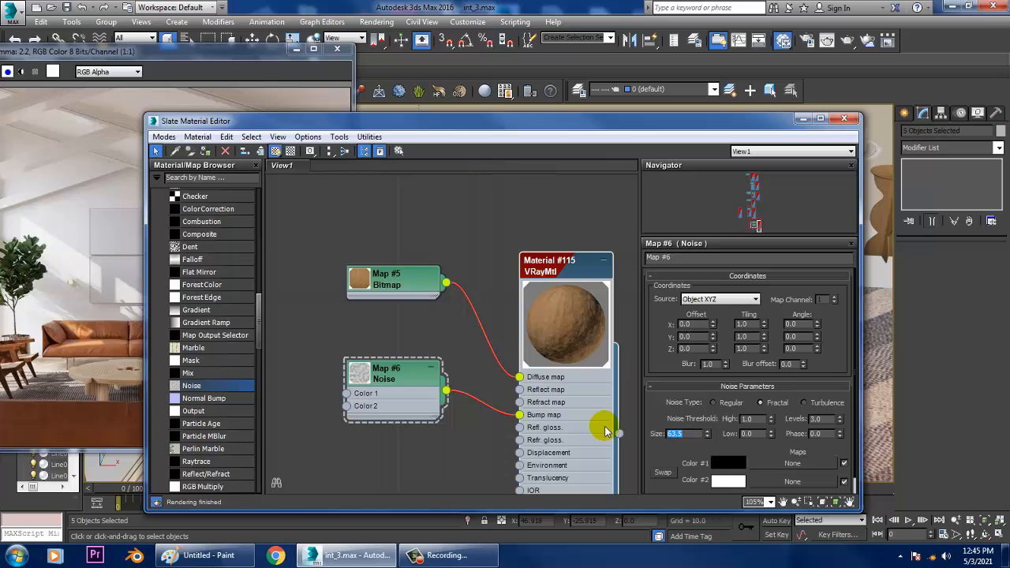
{"action": "type", "text": "0.6"}
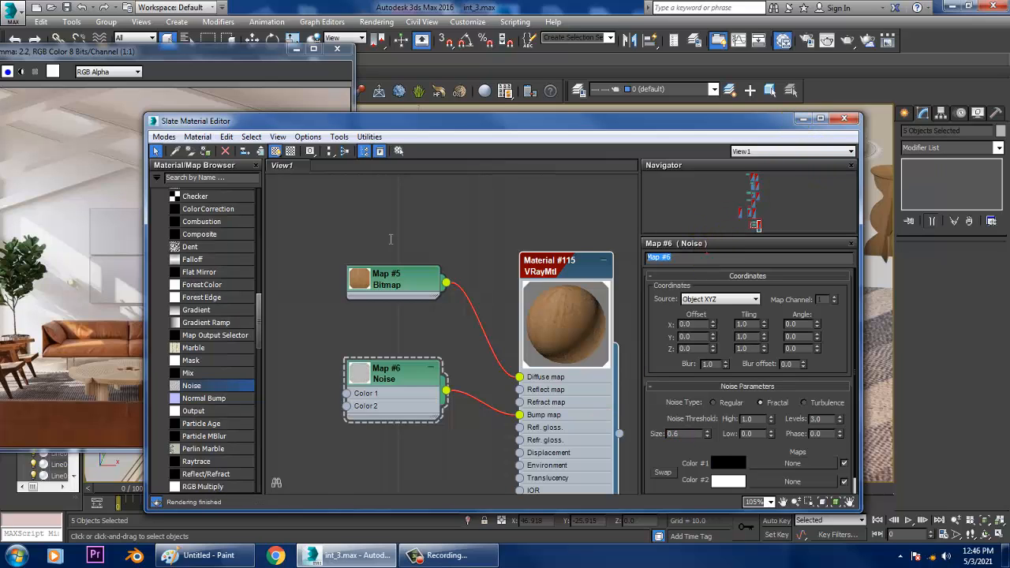
{"action": "type", "text": "wood table"}
{"action": "left_click", "coordinate": [800, 119]}
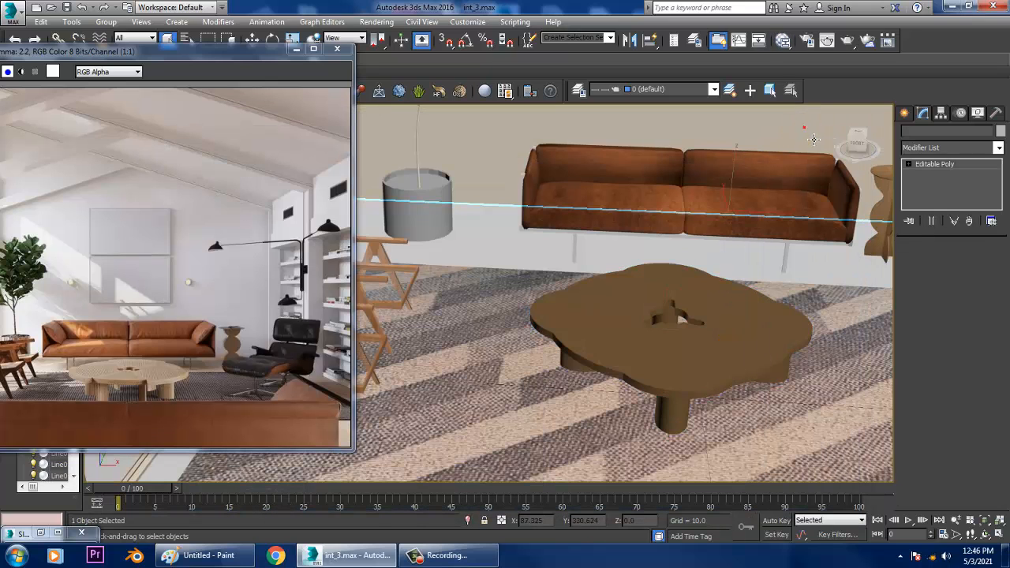
Select the coffee table's top together with all four of its legs
{"action": "left_click", "coordinate": [646, 372]}
{"action": "middle_click_drag", "start_coordinate": [645, 373], "coordinate": [677, 344], "text": "alt"}
{"action": "left_click", "coordinate": [681, 381], "text": "ctrl"}
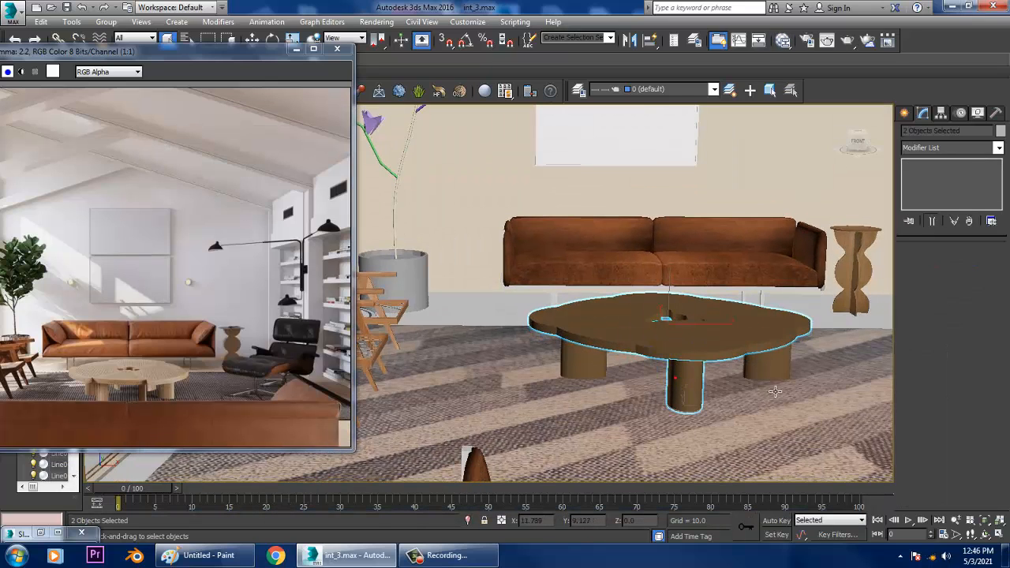
{"action": "left_click", "coordinate": [777, 371], "text": "ctrl"}
{"action": "left_click", "coordinate": [600, 366], "text": "ctrl"}
{"action": "mouse_move", "coordinate": [600, 367]}
{"action": "middle_mouse_down", "text": "alt"}
{"action": "mouse_move", "coordinate": [592, 360]}
{"action": "mouse_move", "coordinate": [612, 355]}
{"action": "middle_mouse_up", "text": "alt"}
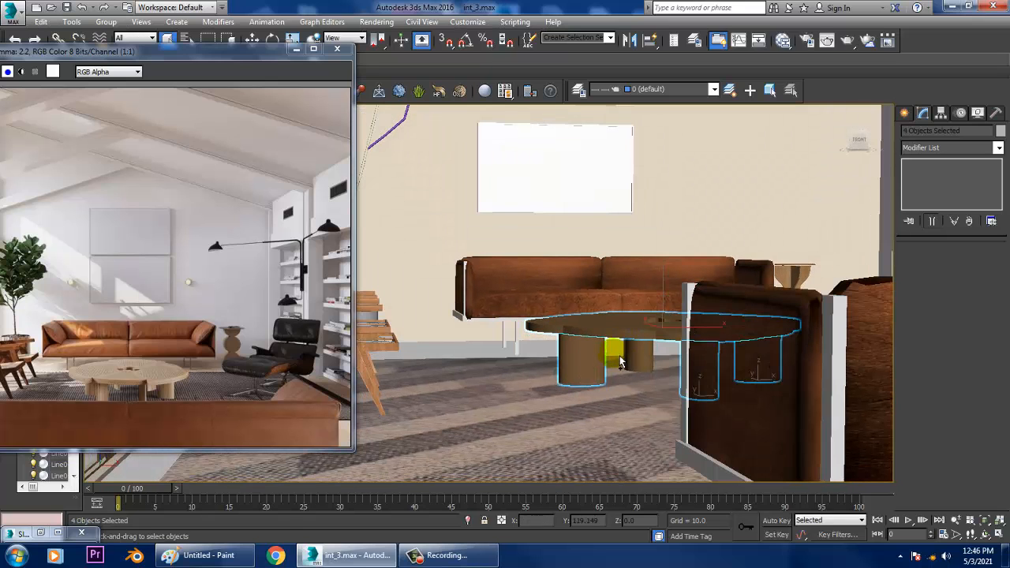
{"action": "left_click", "coordinate": [632, 355], "text": "ctrl"}
{"action": "key", "text": "shift+z"}
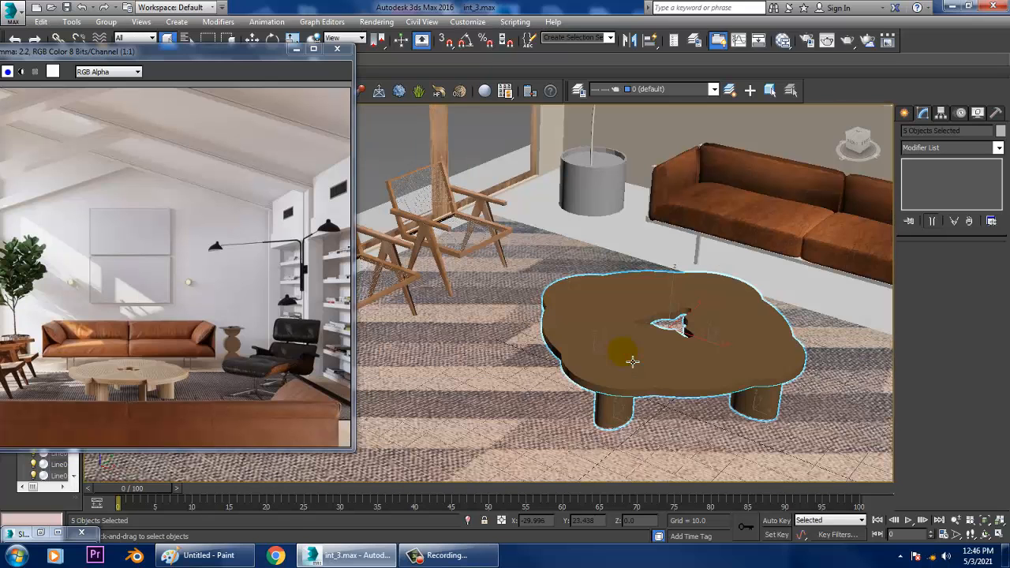
Add a shared UVW Map modifier with Box mapping to the coffee table parts and fit its gizmo to them
{"action": "left_click", "coordinate": [951, 148]}
{"action": "key", "text": "u"}
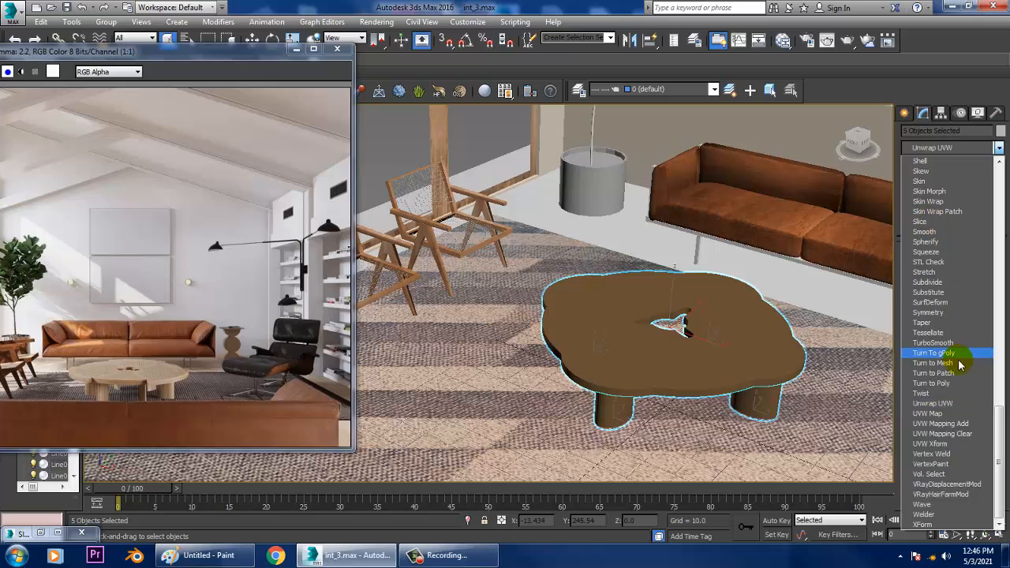
{"action": "left_click", "coordinate": [939, 413]}
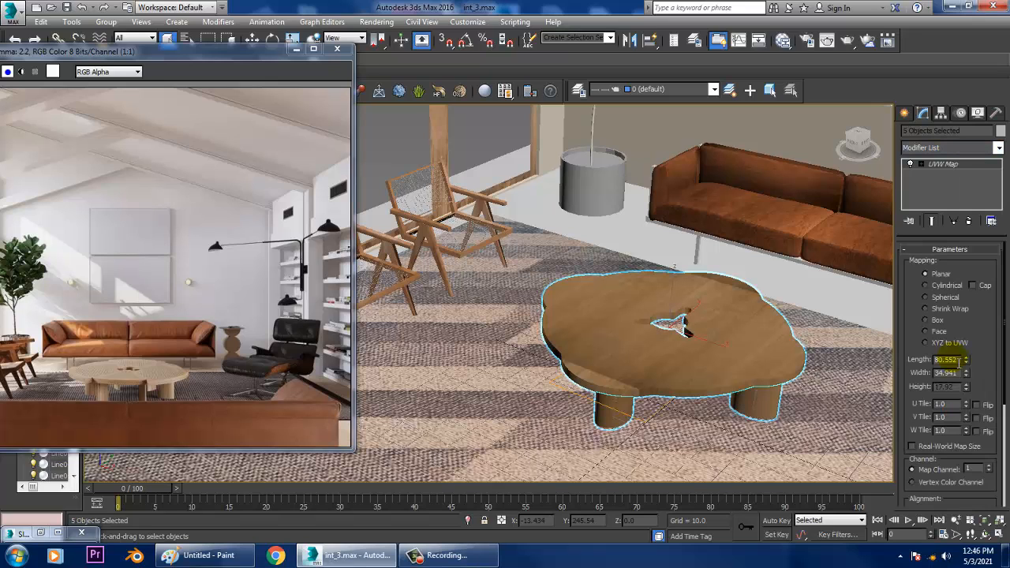
{"action": "left_click", "coordinate": [936, 321]}
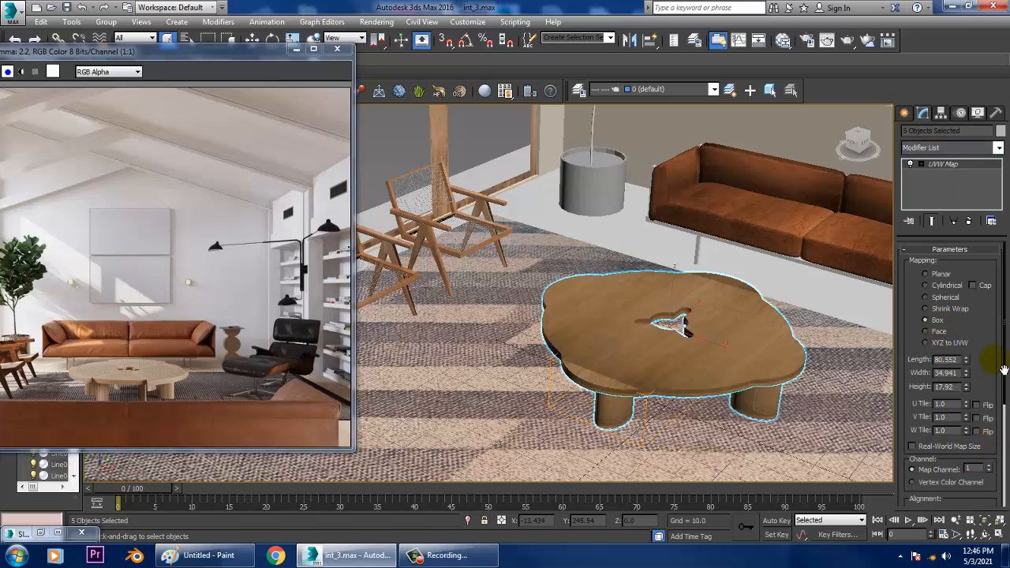
{"action": "scroll", "coordinate": [964, 269], "scroll_direction": "down", "scroll_amount": 5}
{"action": "left_click", "coordinate": [928, 383]}
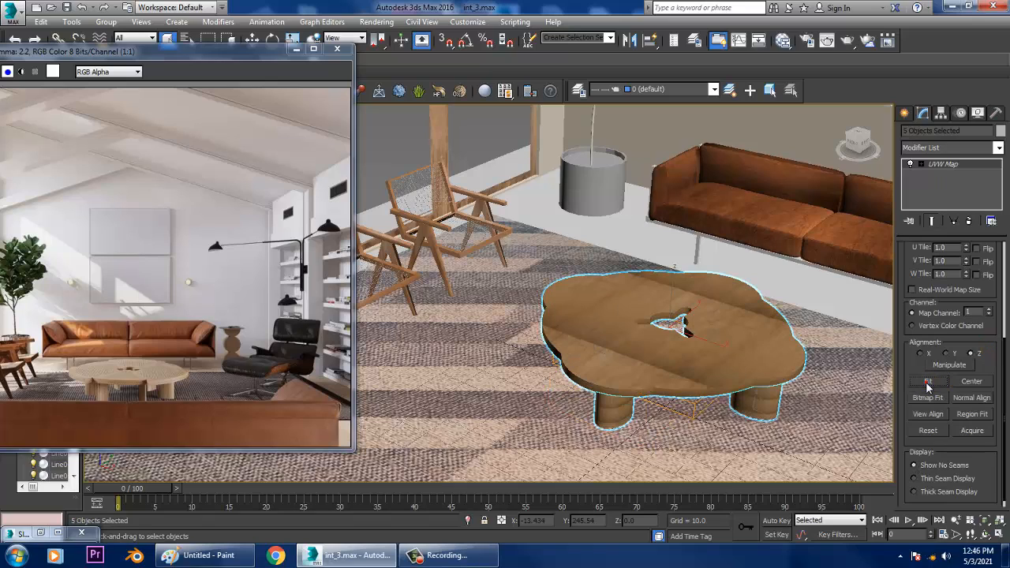
{"action": "scroll", "coordinate": [726, 383], "scroll_direction": "up", "scroll_amount": 5}
{"action": "key", "text": "alt+x"}
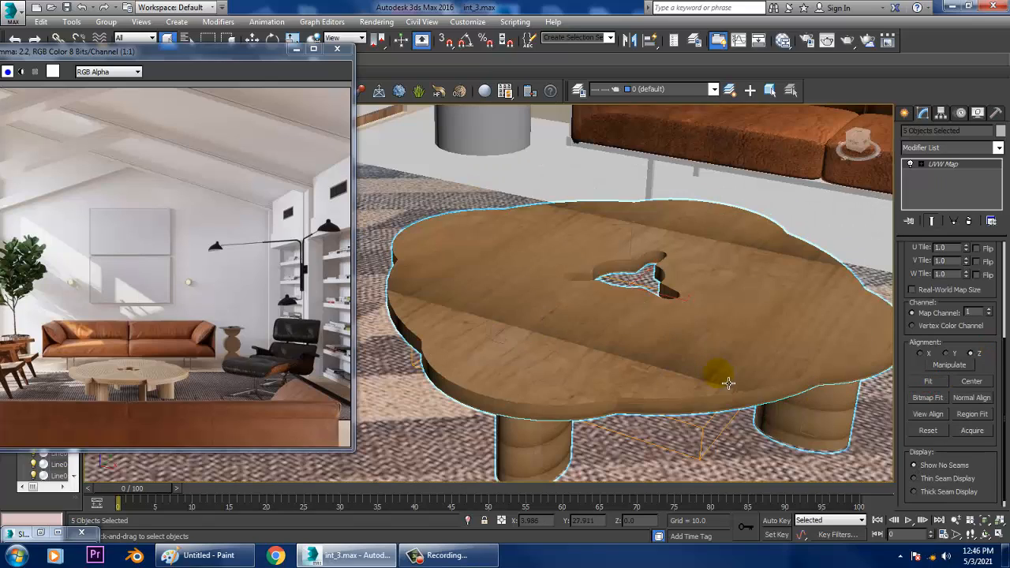
Replace the shared UVW Map on the coffee table's top with its own UVW Map using Box mapping
{"action": "left_click", "coordinate": [731, 377]}
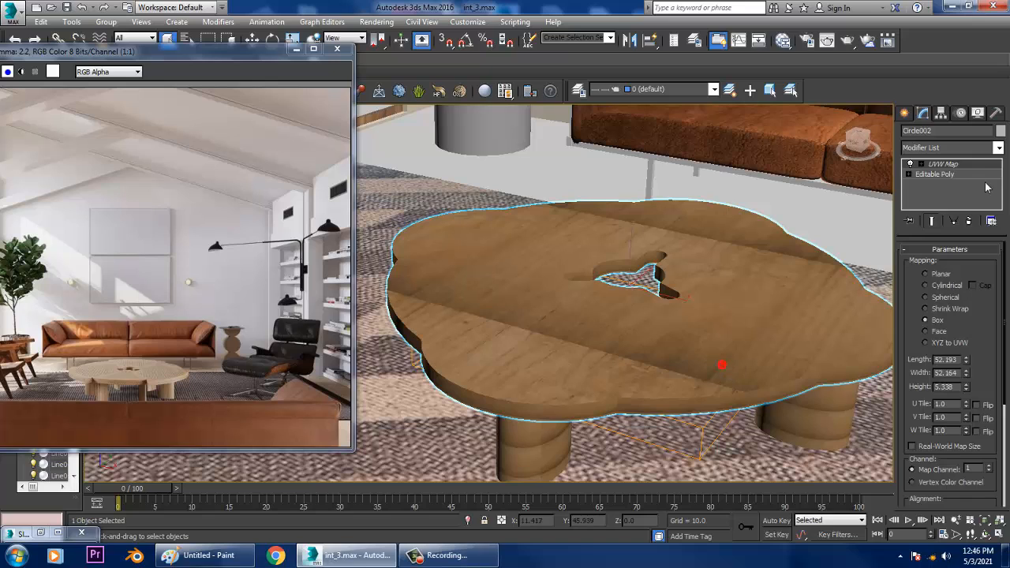
{"action": "left_click", "coordinate": [967, 222]}
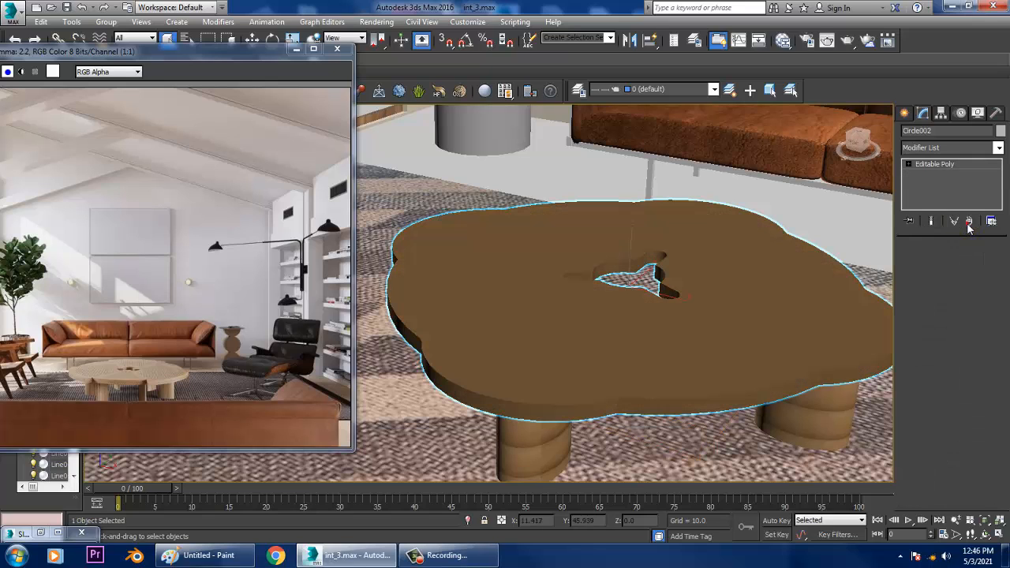
{"action": "left_click", "coordinate": [961, 148]}
{"action": "key", "text": "u"}
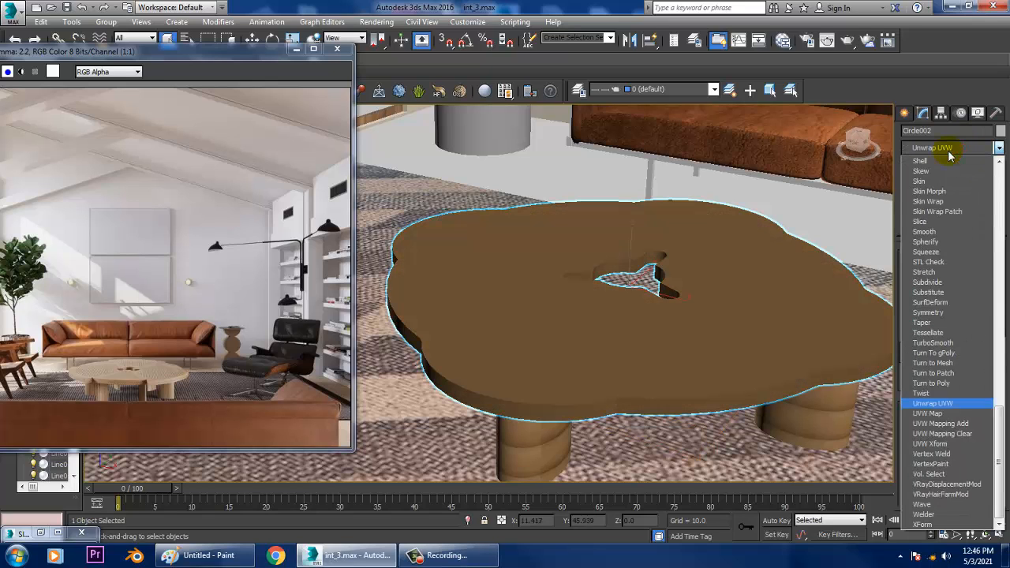
{"action": "left_click", "coordinate": [929, 414]}
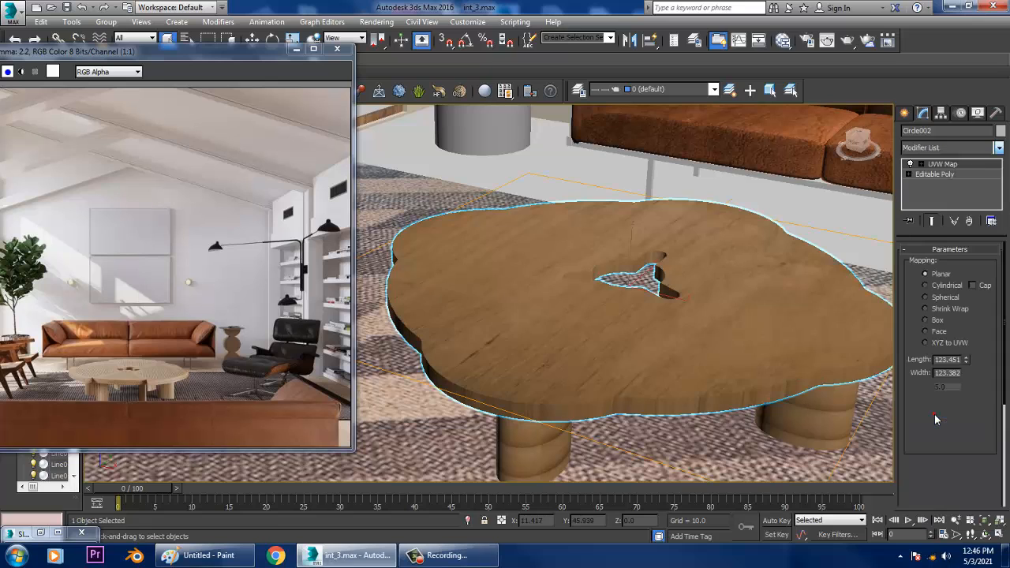
{"action": "left_click", "coordinate": [928, 320]}
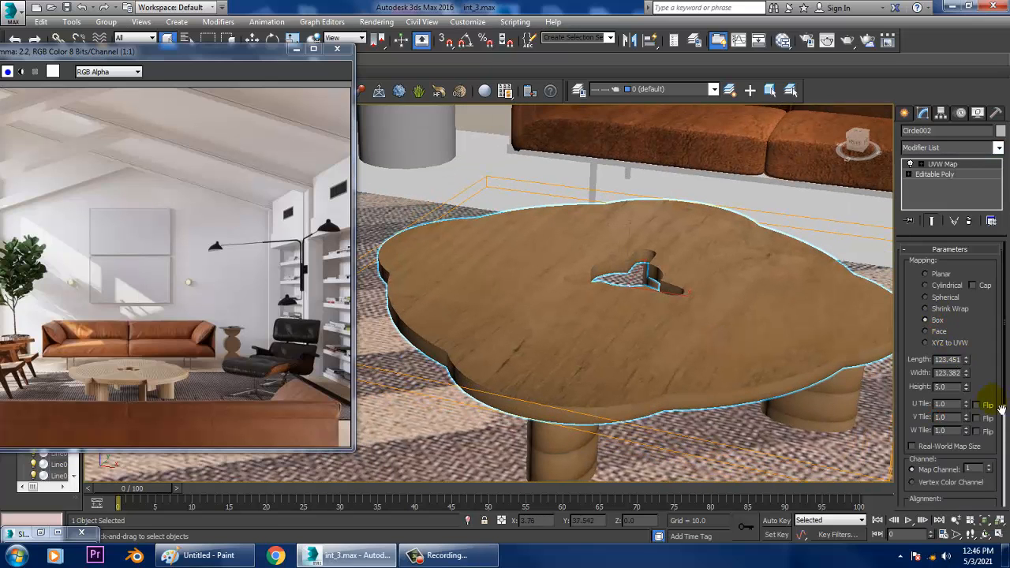
{"action": "left_click_drag", "start_coordinate": [971, 387], "coordinate": [878, 537]}
Replace the shared UVW Map on the coffee table's front leg with its own Cylindrical UVW Map and fit the gizmo
{"action": "left_click", "coordinate": [581, 466]}
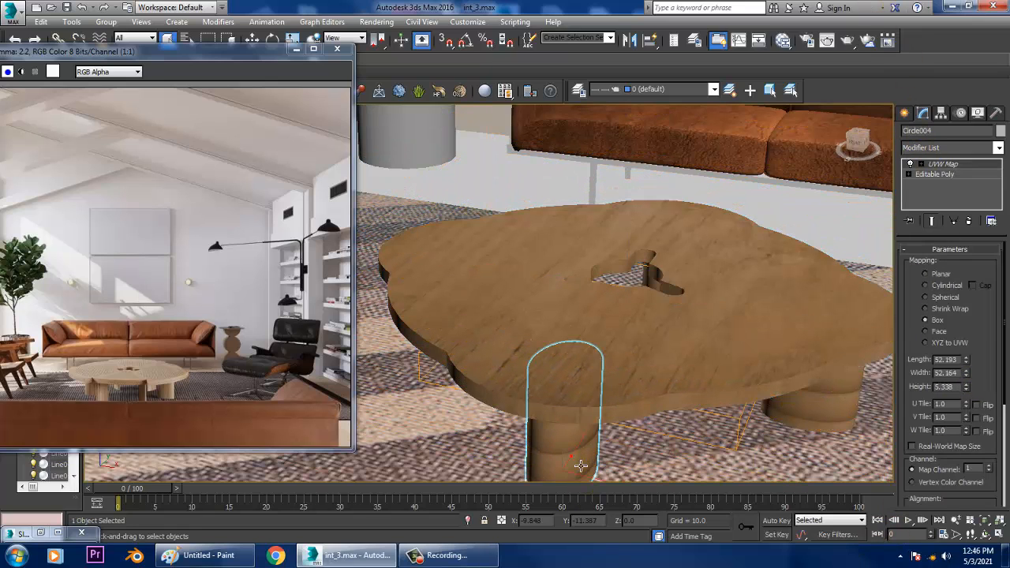
{"action": "left_click", "coordinate": [969, 222]}
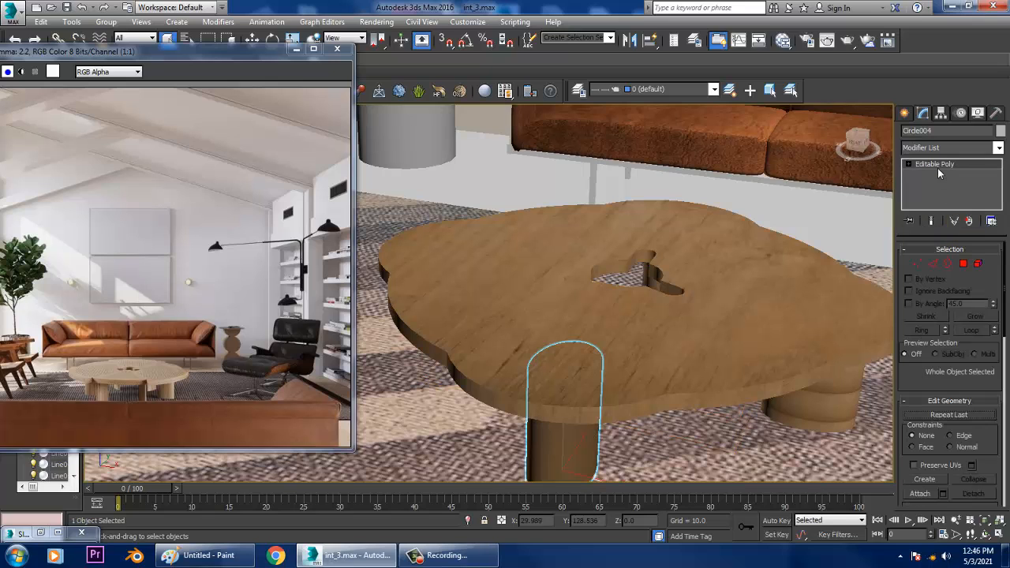
{"action": "left_click", "coordinate": [939, 150]}
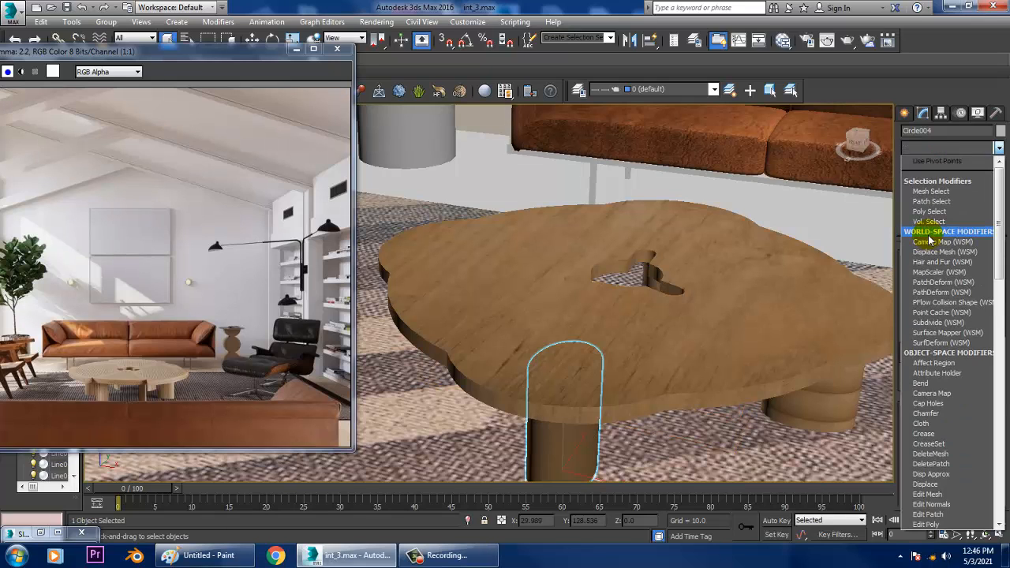
{"action": "scroll", "coordinate": [930, 239], "scroll_direction": "down", "scroll_amount": 10}
{"action": "left_click", "coordinate": [933, 412]}
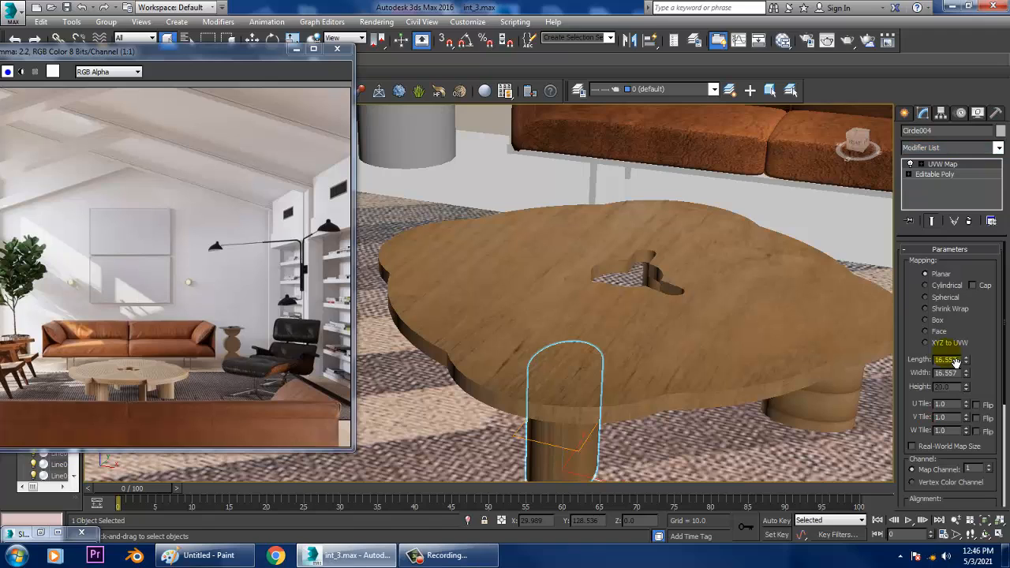
{"action": "left_click", "coordinate": [938, 287]}
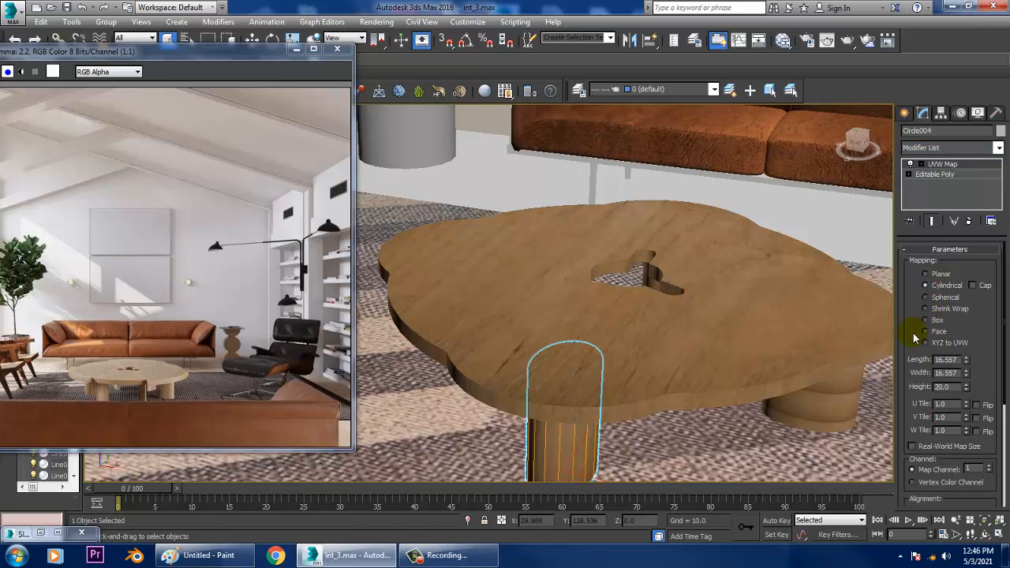
{"action": "left_click_drag", "start_coordinate": [986, 342], "coordinate": [988, 287]}
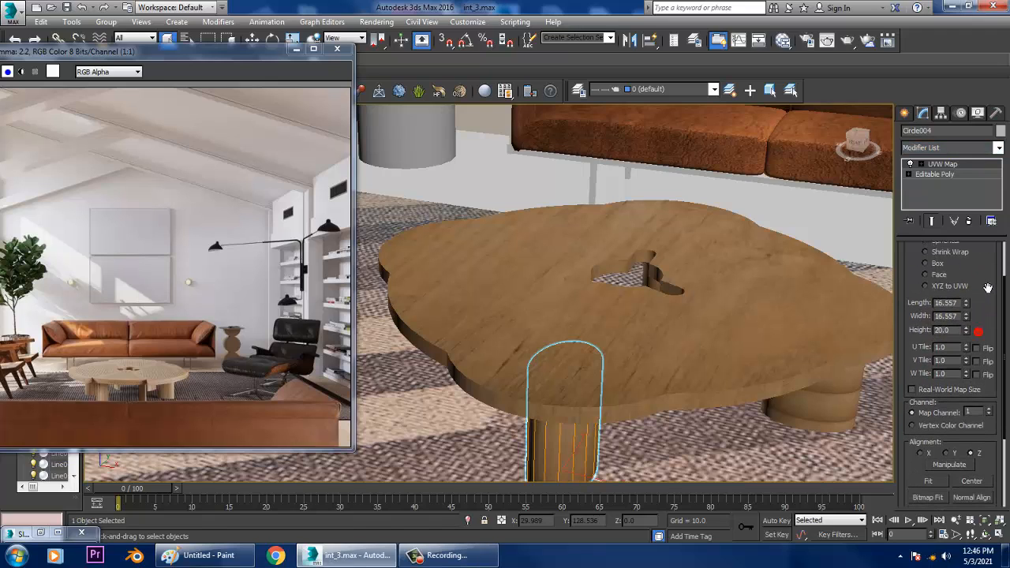
{"action": "left_click", "coordinate": [928, 483]}
Give the coffee table's left leg its own fitted Cylindrical UVW Map in place of the shared one
{"action": "middle_click_drag", "start_coordinate": [695, 458], "coordinate": [1003, 261], "text": "alt"}
{"action": "left_click", "coordinate": [646, 308]}
{"action": "scroll", "coordinate": [714, 316], "scroll_direction": "up", "scroll_amount": 6}
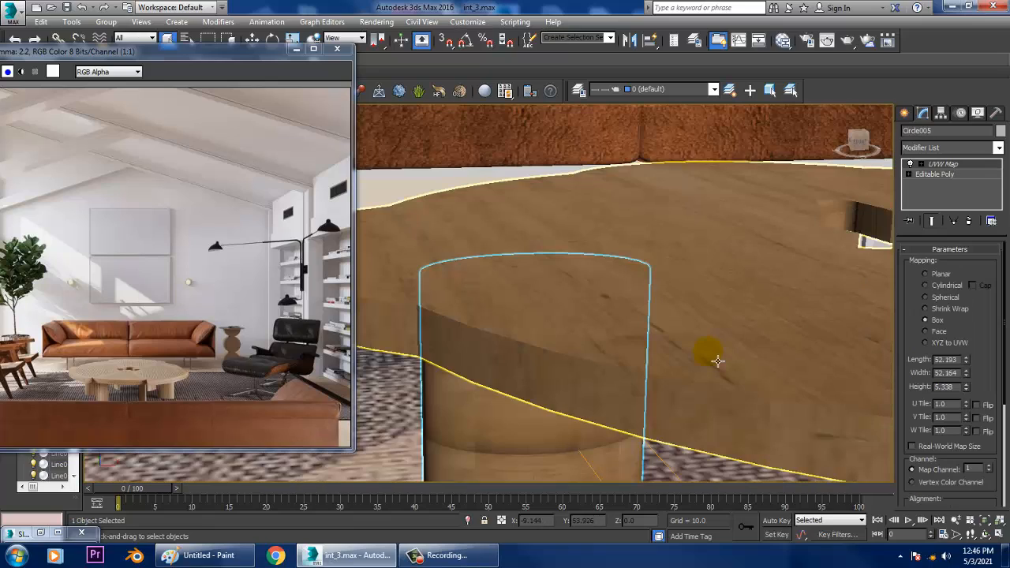
{"action": "left_click", "coordinate": [968, 221]}
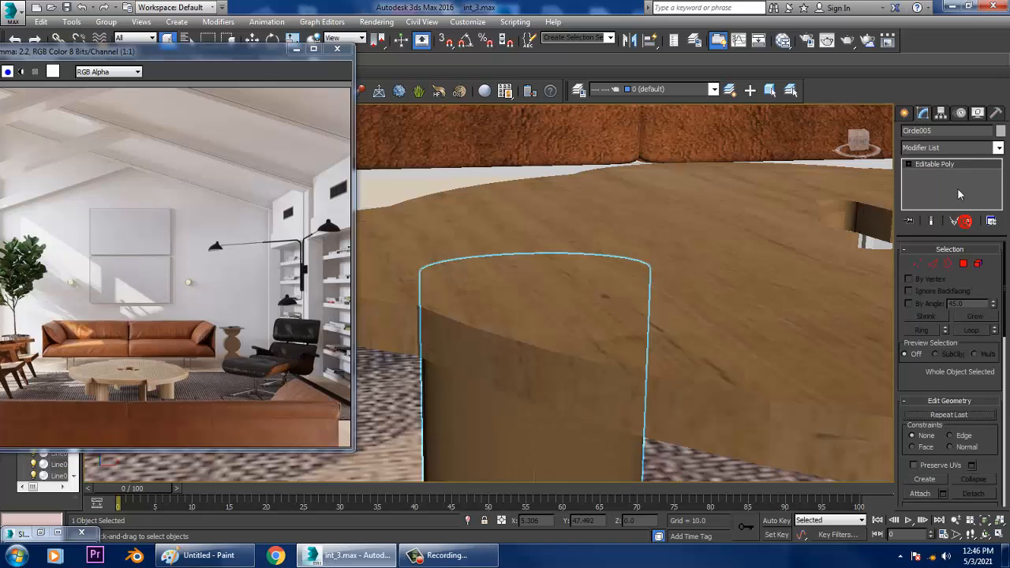
{"action": "left_click", "coordinate": [949, 149]}
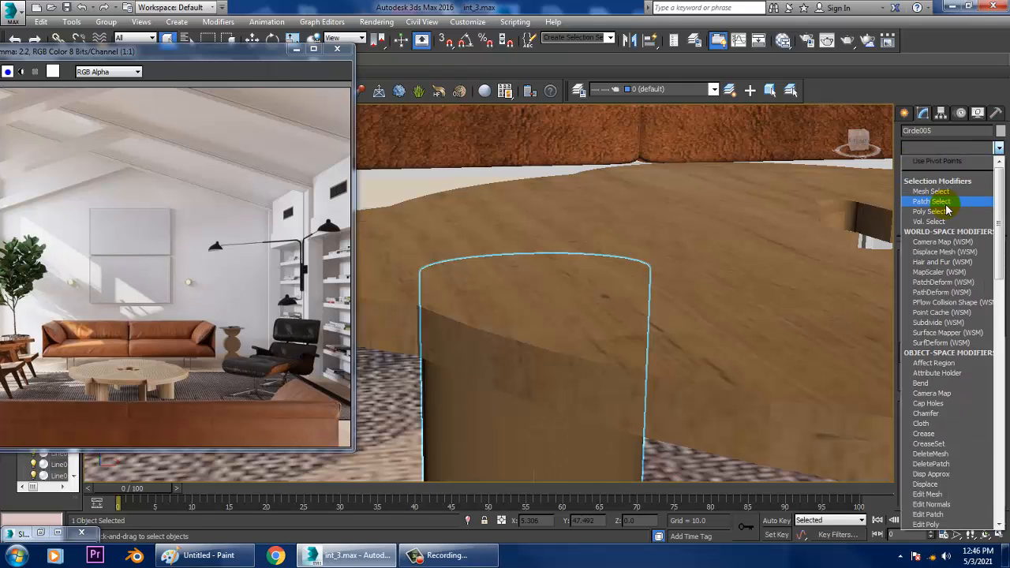
{"action": "scroll", "coordinate": [947, 204], "scroll_direction": "down", "scroll_amount": 10}
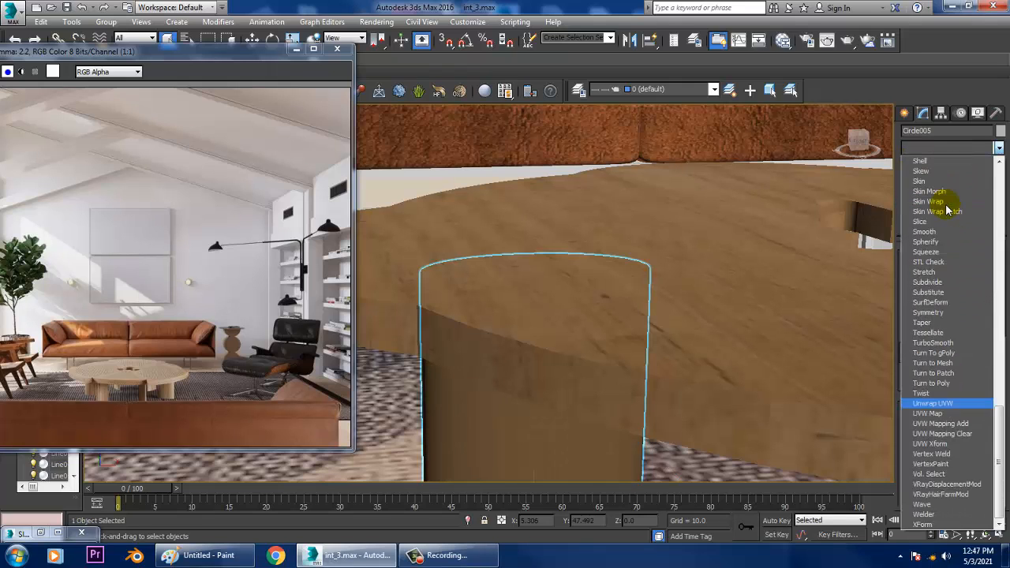
{"action": "left_click", "coordinate": [965, 412]}
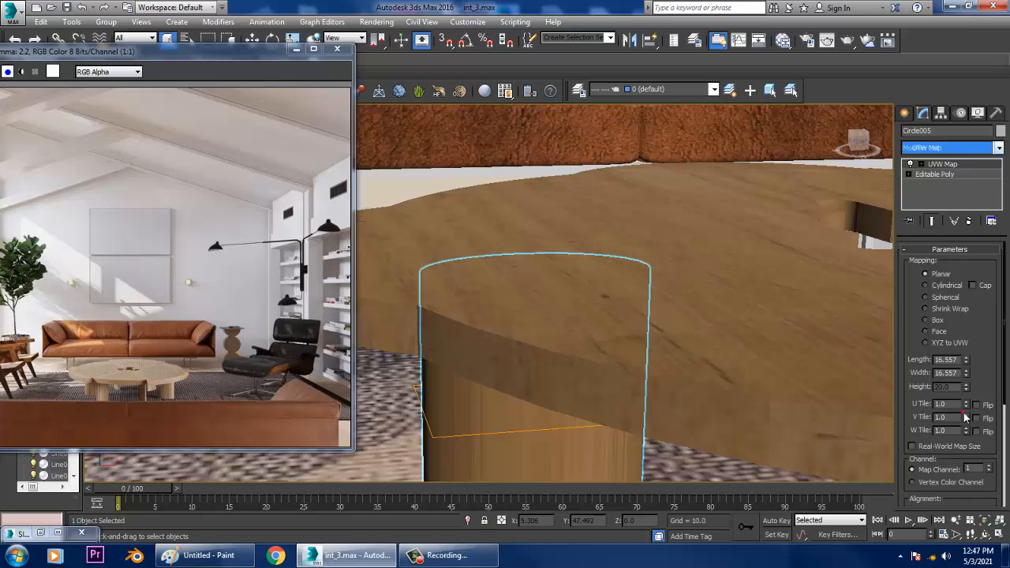
{"action": "left_click", "coordinate": [932, 282]}
{"action": "scroll", "coordinate": [993, 230], "scroll_direction": "down", "scroll_amount": 3}
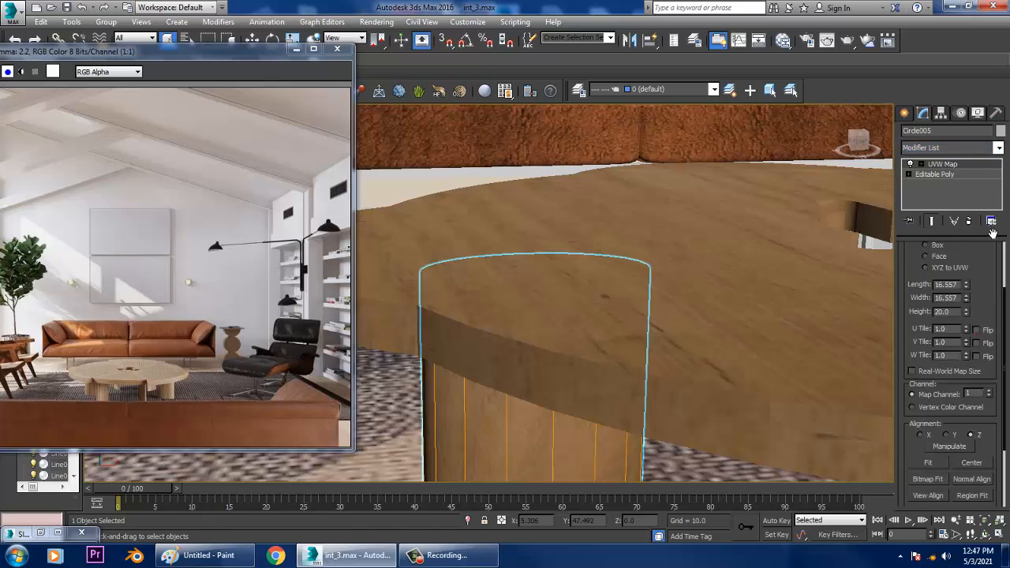
{"action": "scroll", "coordinate": [992, 231], "scroll_direction": "down", "scroll_amount": 2}
{"action": "left_click", "coordinate": [925, 403]}
{"action": "scroll", "coordinate": [614, 373], "scroll_direction": "down", "scroll_amount": 8}
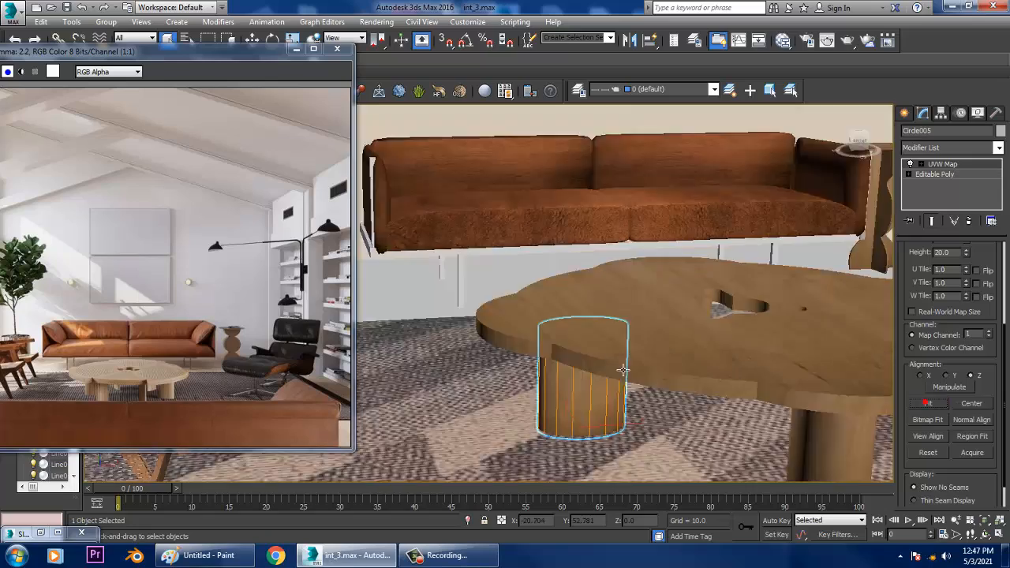
{"action": "middle_click_drag", "start_coordinate": [624, 372], "coordinate": [673, 368], "text": "alt"}
{"action": "scroll", "coordinate": [708, 358], "scroll_direction": "up", "scroll_amount": 2}
{"action": "middle_click_drag", "start_coordinate": [740, 365], "coordinate": [682, 370], "text": "alt"}
{"action": "scroll", "coordinate": [682, 369], "scroll_direction": "up", "scroll_amount": 5}
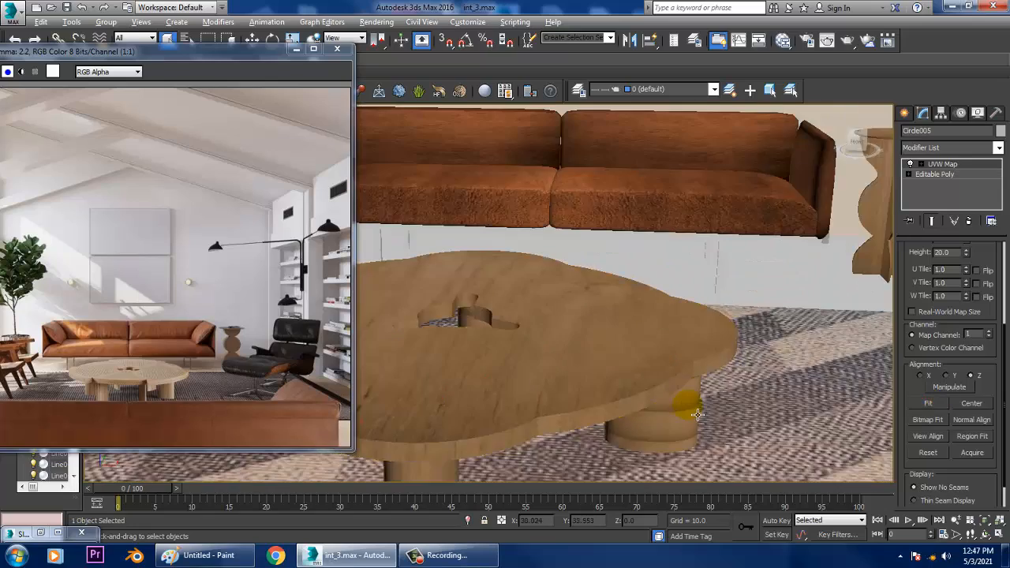
Replace the shared UVW Map on the coffee table's right leg with its own Cylindrical UVW Map and fit the gizmo
{"action": "left_click", "coordinate": [671, 367]}
{"action": "left_click", "coordinate": [968, 222]}
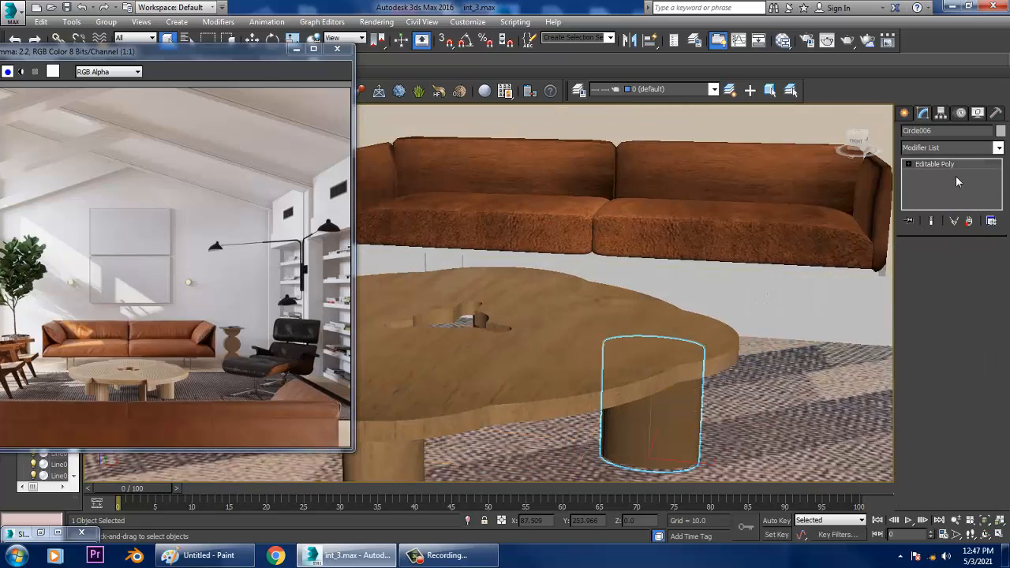
{"action": "left_click", "coordinate": [944, 148]}
{"action": "scroll", "coordinate": [955, 229], "scroll_direction": "down", "scroll_amount": 10}
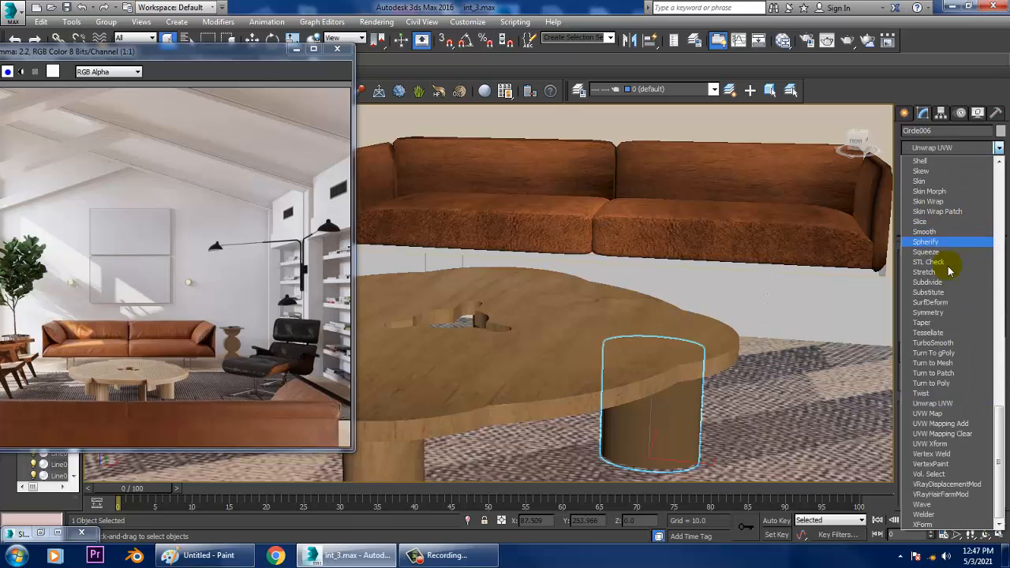
{"action": "left_click", "coordinate": [945, 411]}
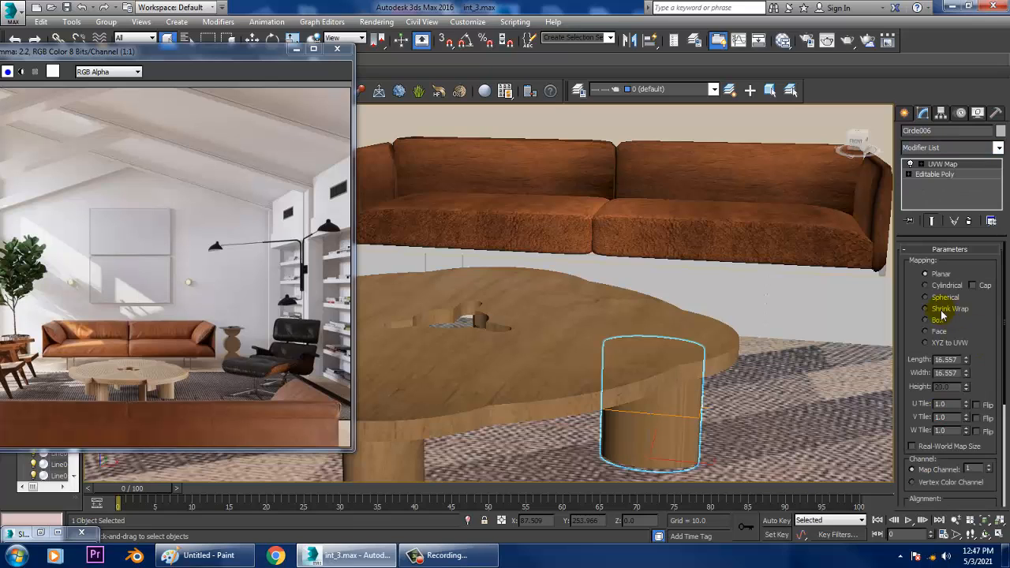
{"action": "left_click", "coordinate": [927, 285]}
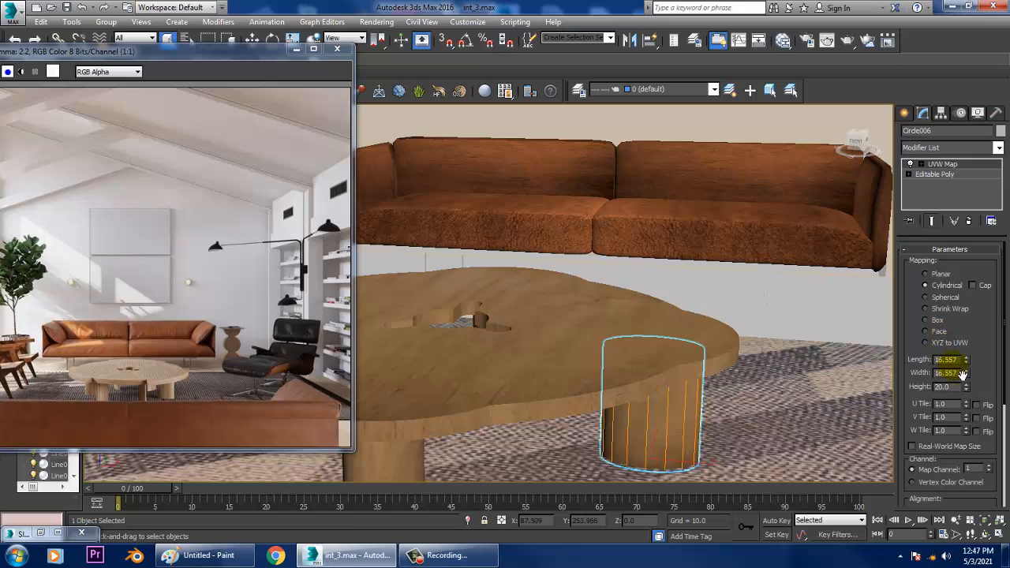
{"action": "scroll", "coordinate": [991, 408], "scroll_direction": "down", "scroll_amount": 5}
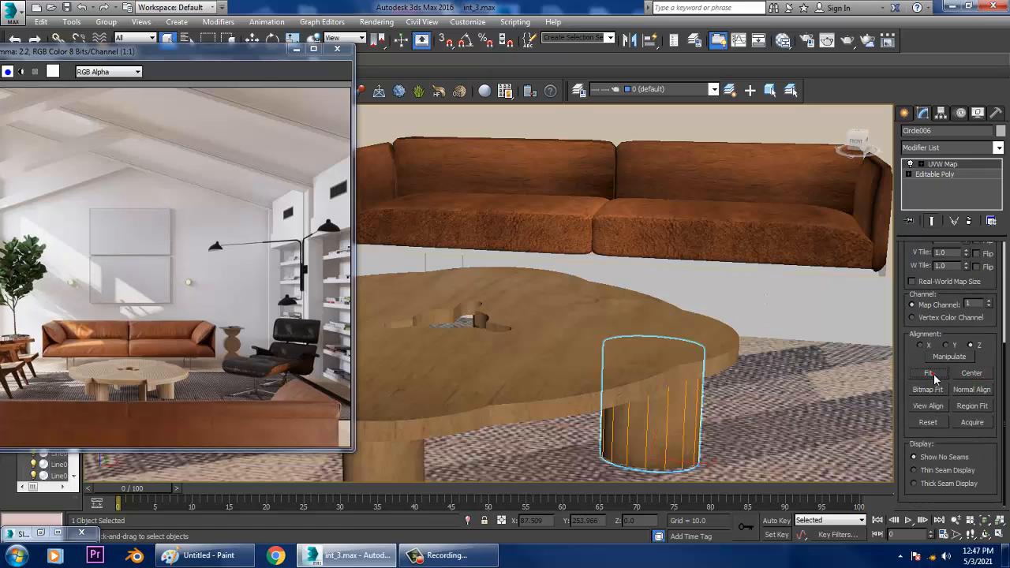
Give the coffee table's rear leg its own Cylindrical UVW Map in place of the shared Box-mapped one
{"action": "middle_click_drag", "start_coordinate": [746, 419], "coordinate": [733, 393], "text": "alt"}
{"action": "left_click", "coordinate": [517, 414]}
{"action": "key", "text": "z"}
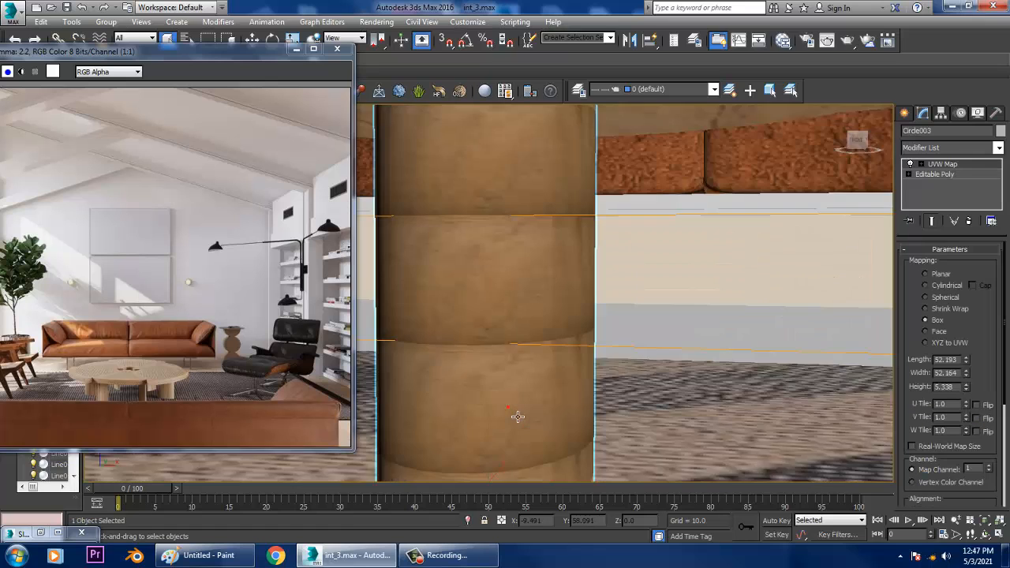
{"action": "middle_click_drag", "start_coordinate": [517, 417], "coordinate": [529, 400], "text": "alt"}
{"action": "scroll", "coordinate": [539, 400], "scroll_direction": "down", "scroll_amount": 5}
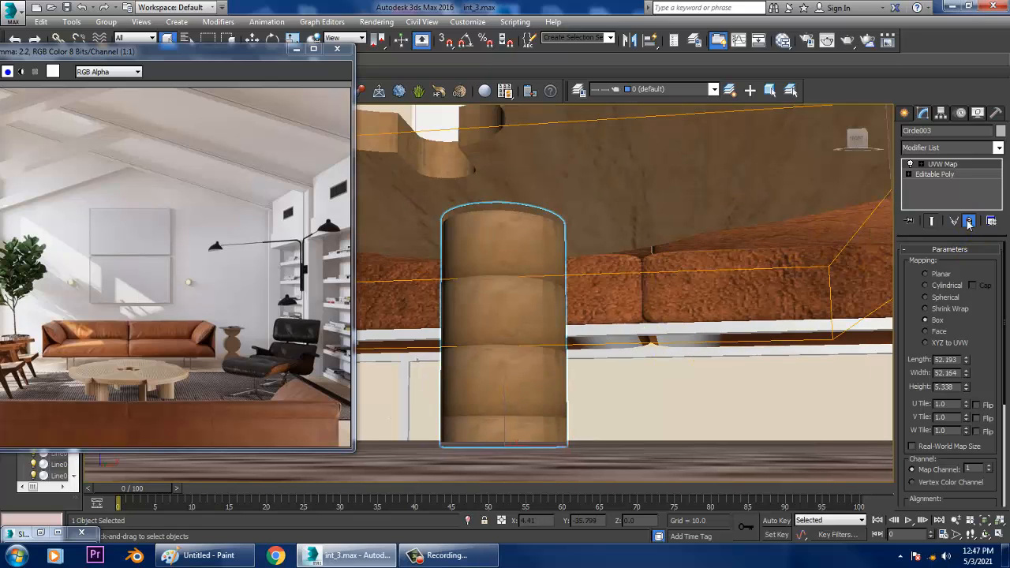
{"action": "left_click", "coordinate": [969, 222]}
{"action": "left_click", "coordinate": [931, 147]}
{"action": "scroll", "coordinate": [930, 197], "scroll_direction": "down", "scroll_amount": 10}
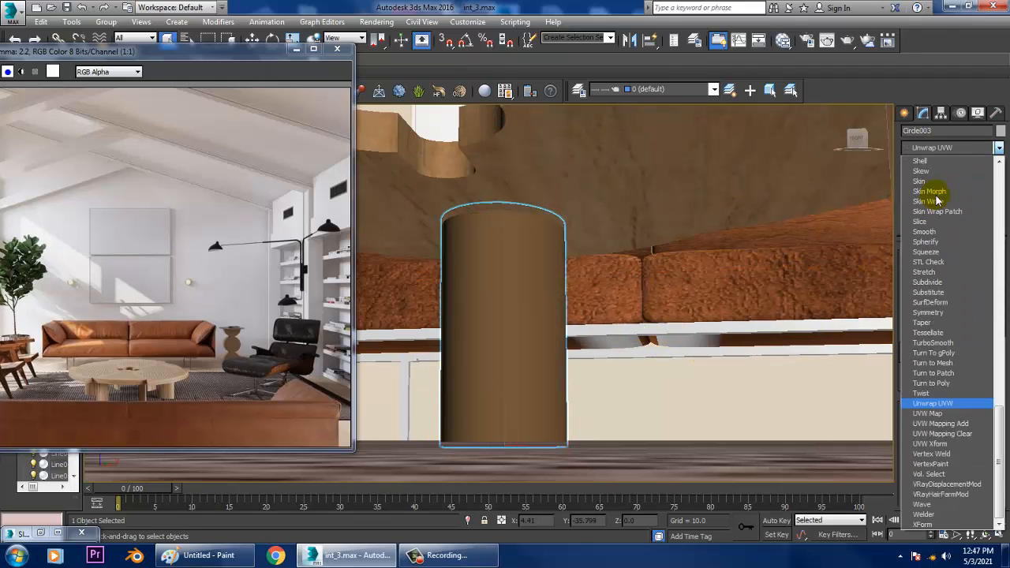
{"action": "left_click", "coordinate": [940, 415]}
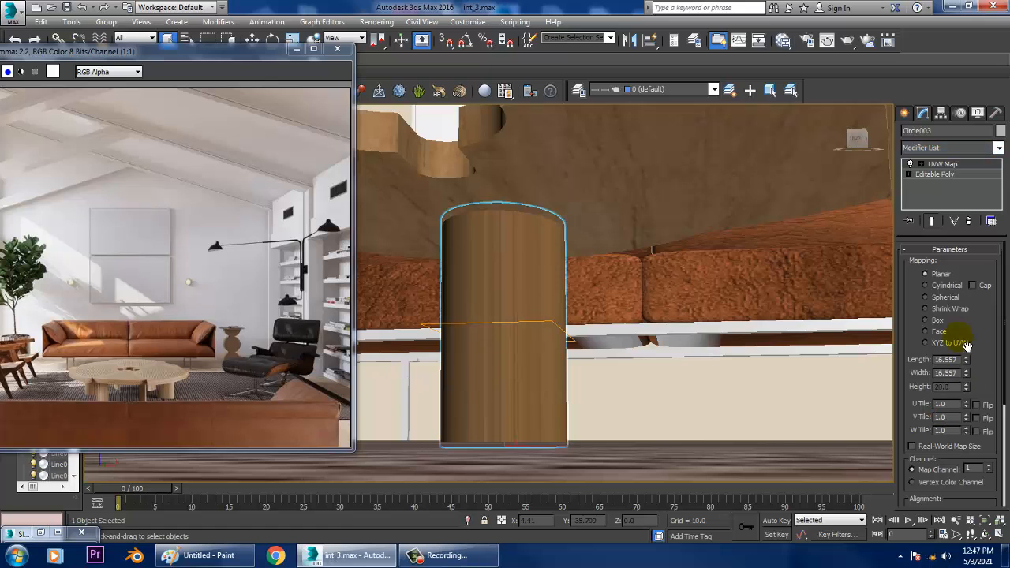
{"action": "left_click", "coordinate": [941, 285]}
{"action": "scroll", "coordinate": [707, 368], "scroll_direction": "down", "scroll_amount": 4}
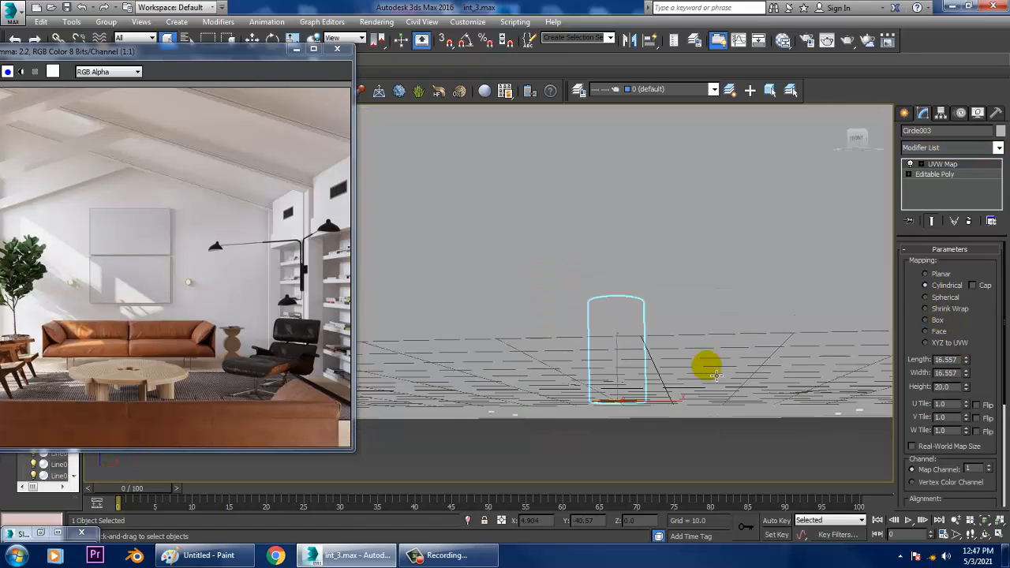
{"action": "mouse_move", "coordinate": [706, 365]}
{"action": "middle_mouse_down", "text": "alt"}
{"action": "mouse_move", "coordinate": [706, 397]}
{"action": "mouse_move", "coordinate": [706, 356]}
{"action": "middle_mouse_up", "text": "alt"}
{"action": "scroll", "coordinate": [712, 378], "scroll_direction": "up", "scroll_amount": 4}
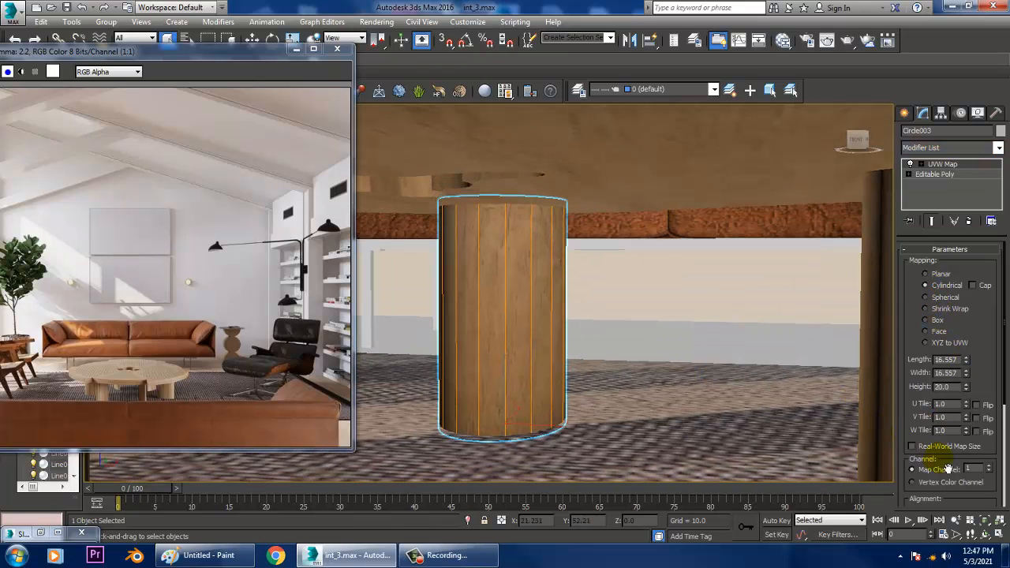
{"action": "left_click_drag", "start_coordinate": [976, 449], "coordinate": [984, 273]}
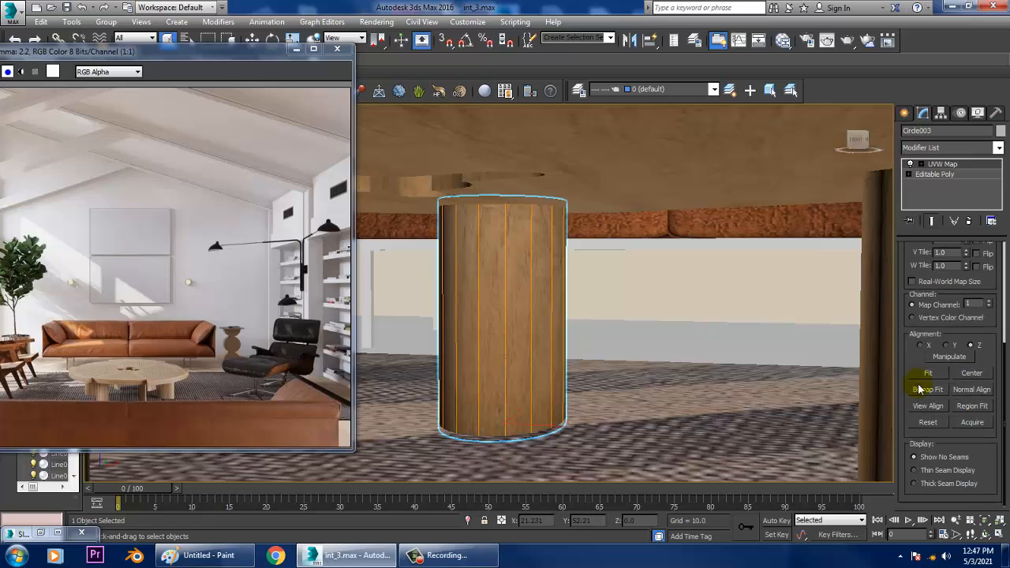
Assign the existing wall VRayMtl material to the white ceiling and column object of the room
{"action": "scroll", "coordinate": [536, 340], "scroll_direction": "down", "scroll_amount": 6}
{"action": "middle_click_drag", "start_coordinate": [537, 340], "coordinate": [600, 323], "text": "alt"}
{"action": "scroll", "coordinate": [577, 368], "scroll_direction": "down", "scroll_amount": 3}
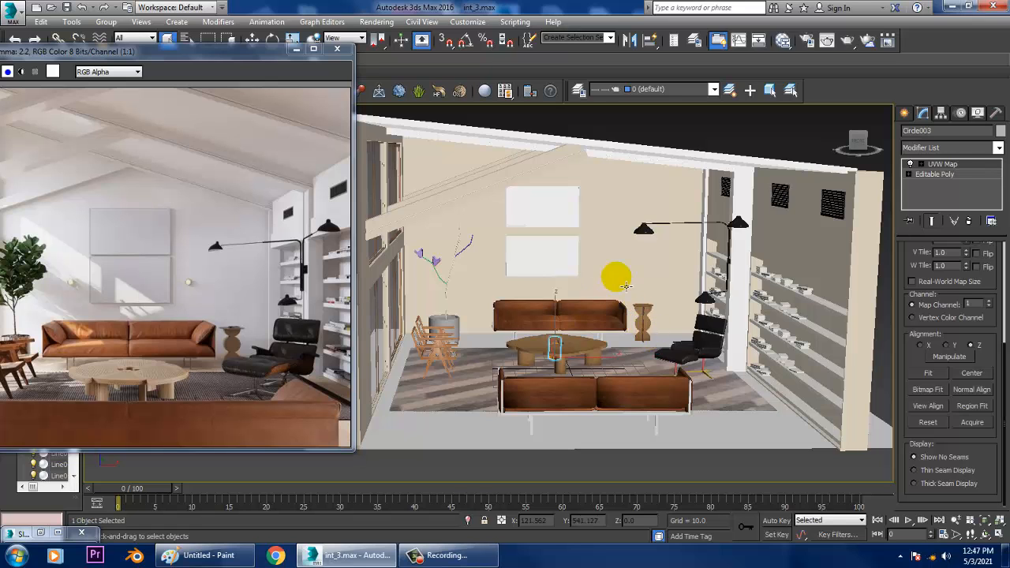
{"action": "middle_click_drag", "start_coordinate": [614, 273], "coordinate": [644, 291], "text": "alt"}
{"action": "scroll", "coordinate": [644, 291], "scroll_direction": "down", "scroll_amount": 3}
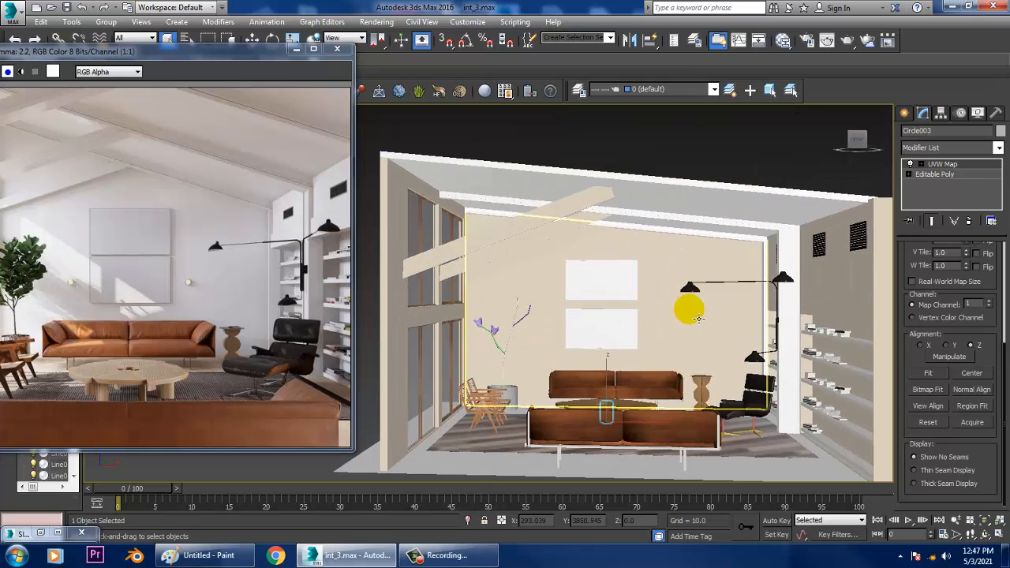
{"action": "left_click", "coordinate": [801, 198]}
{"action": "middle_click_drag", "start_coordinate": [800, 198], "coordinate": [792, 247], "text": "alt"}
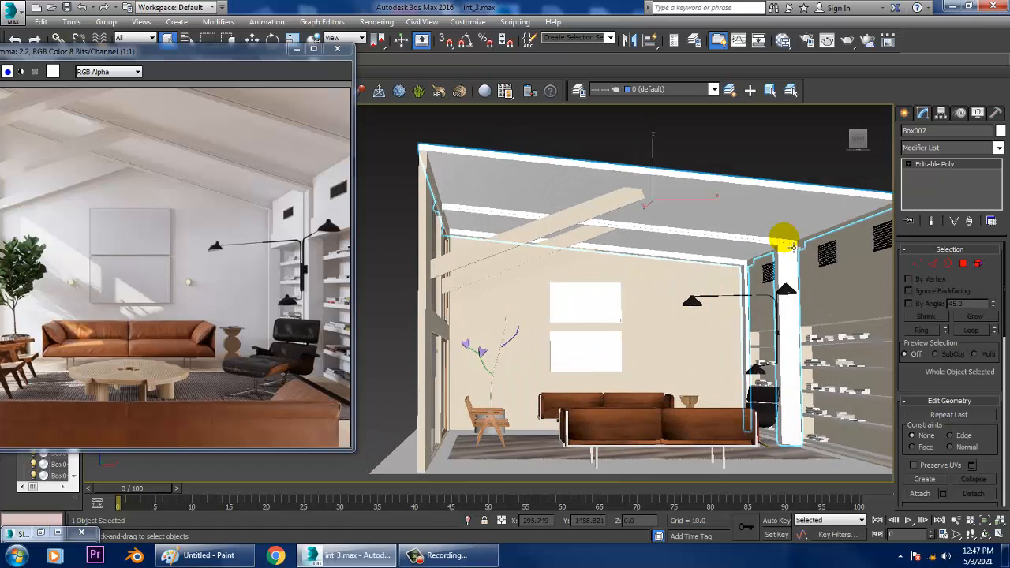
{"action": "key", "text": "m"}
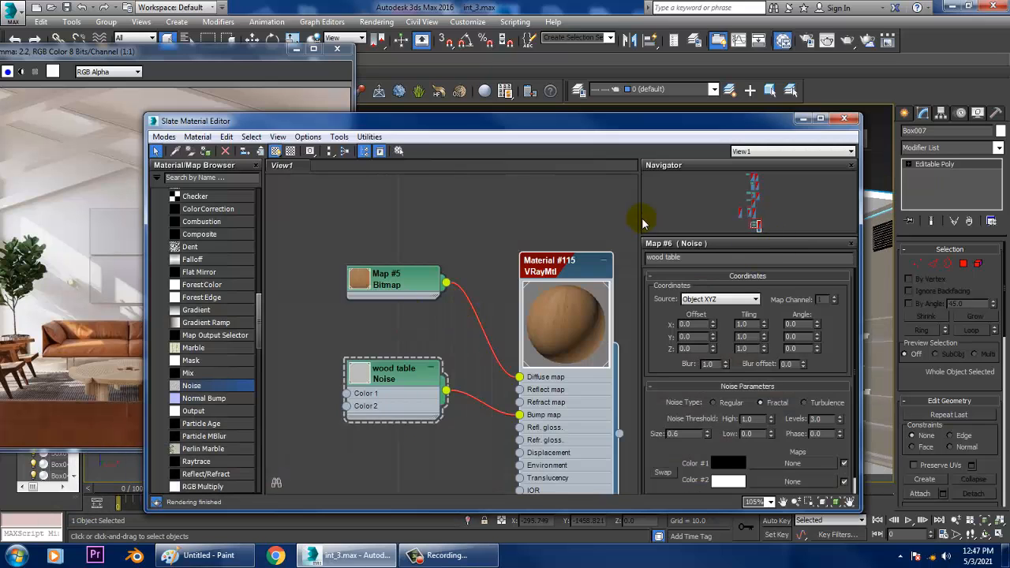
{"action": "middle_click_drag", "start_coordinate": [615, 449], "coordinate": [366, 237]}
{"action": "scroll", "coordinate": [559, 365], "scroll_direction": "down", "scroll_amount": 1}
{"action": "middle_click_drag", "start_coordinate": [567, 314], "coordinate": [581, 485]}
{"action": "middle_click_drag", "start_coordinate": [444, 209], "coordinate": [497, 466]}
{"action": "middle_click_drag", "start_coordinate": [528, 316], "coordinate": [522, 510]}
{"action": "middle_click_drag", "start_coordinate": [539, 361], "coordinate": [530, 495]}
{"action": "middle_click_drag", "start_coordinate": [528, 297], "coordinate": [509, 438]}
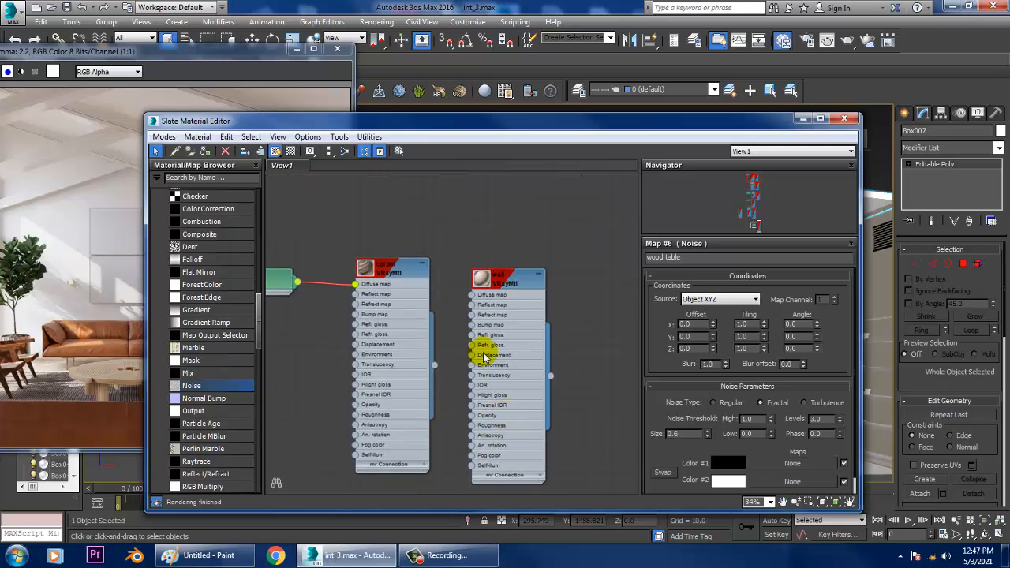
{"action": "left_click", "coordinate": [484, 358]}
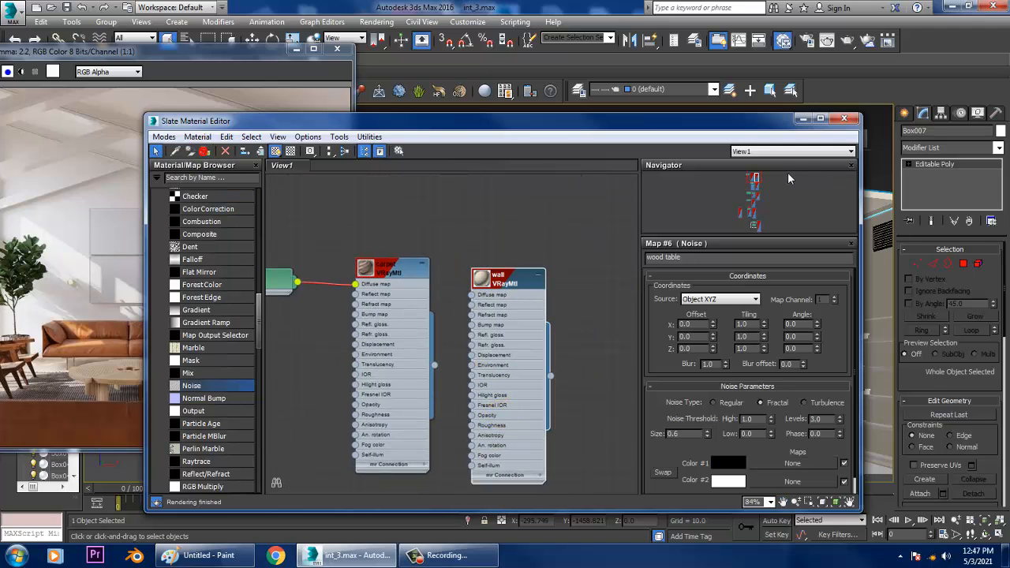
{"action": "left_click", "coordinate": [802, 119]}
Attach the three lower books of the shelf's book stack to the top book so they form one object
{"action": "left_click", "coordinate": [860, 157]}
{"action": "middle_click_drag", "start_coordinate": [760, 322], "coordinate": [721, 345], "text": "alt"}
{"action": "scroll", "coordinate": [735, 344], "scroll_direction": "up", "scroll_amount": 4}
{"action": "left_click", "coordinate": [676, 285]}
{"action": "scroll", "coordinate": [672, 283], "scroll_direction": "up", "scroll_amount": 10}
{"action": "left_click", "coordinate": [721, 429], "text": "ctrl"}
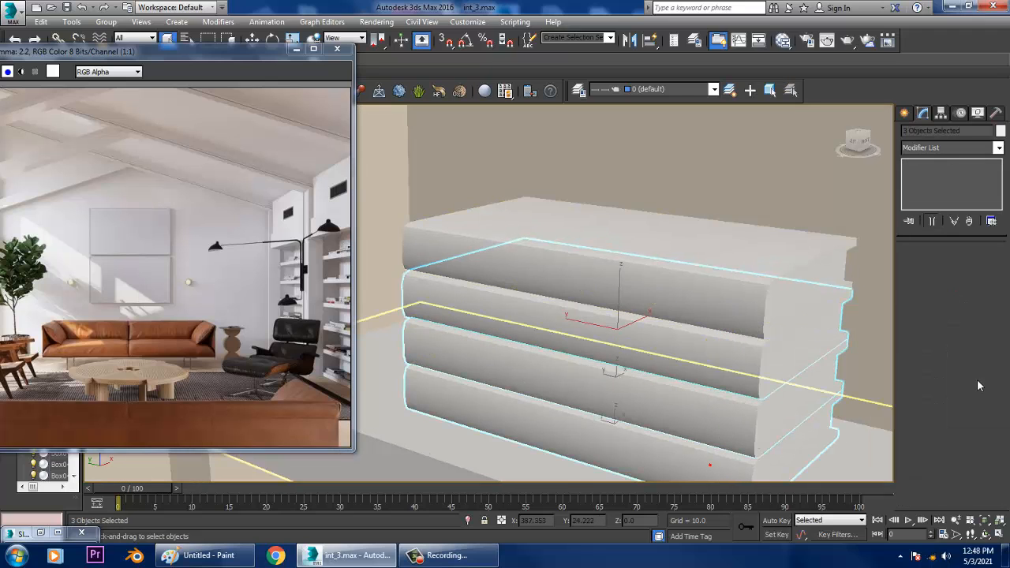
{"action": "left_click", "coordinate": [780, 273]}
{"action": "key", "text": "w"}
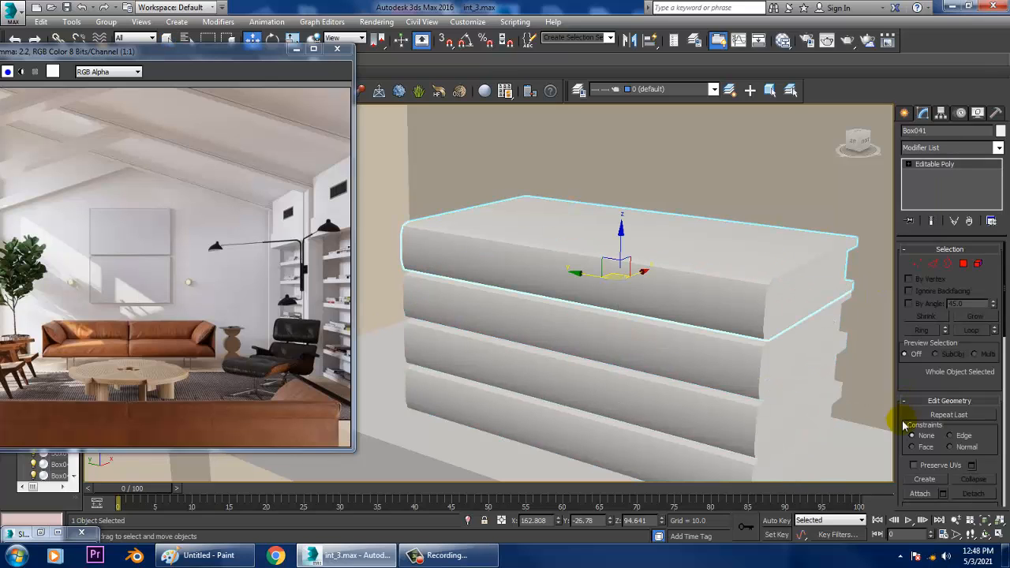
{"action": "left_click", "coordinate": [922, 494]}
{"action": "left_click", "coordinate": [711, 366]}
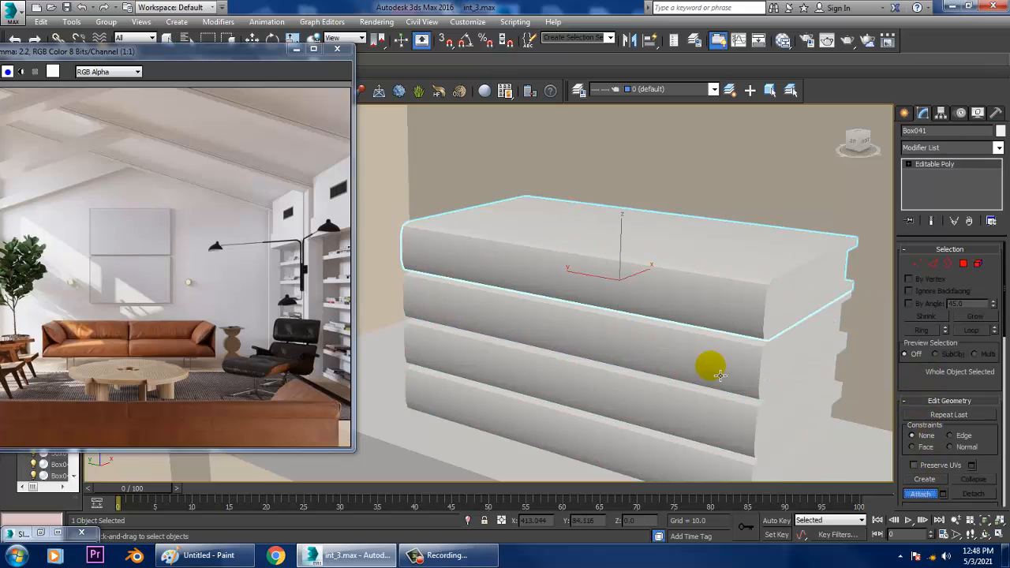
{"action": "left_click", "coordinate": [704, 425]}
{"action": "left_click", "coordinate": [702, 465]}
{"action": "right_click", "coordinate": [699, 464]}
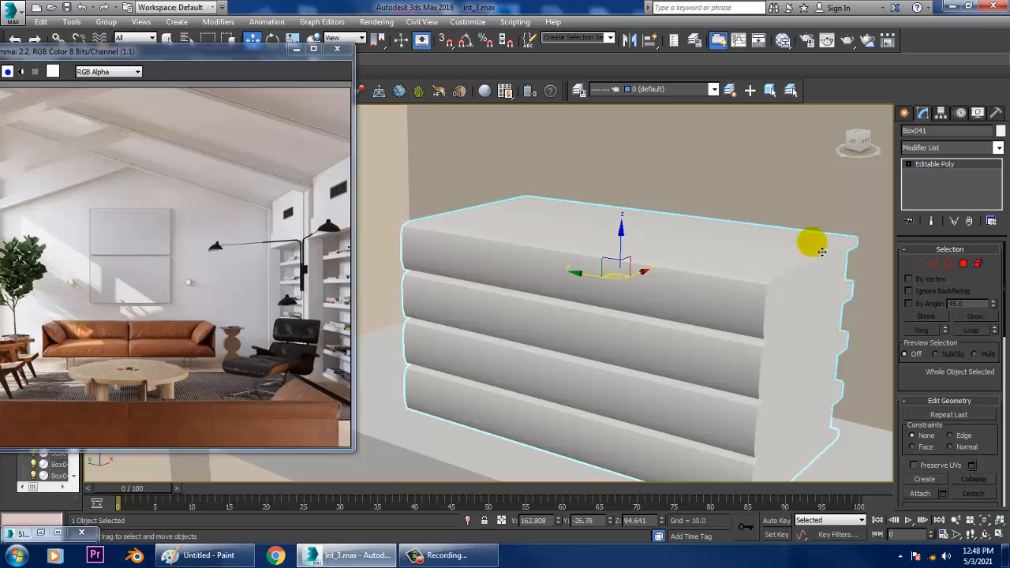
Add a new VRayMtl material beside the wood table material in the Slate Material Editor and open its parameters
{"action": "key", "text": "m"}
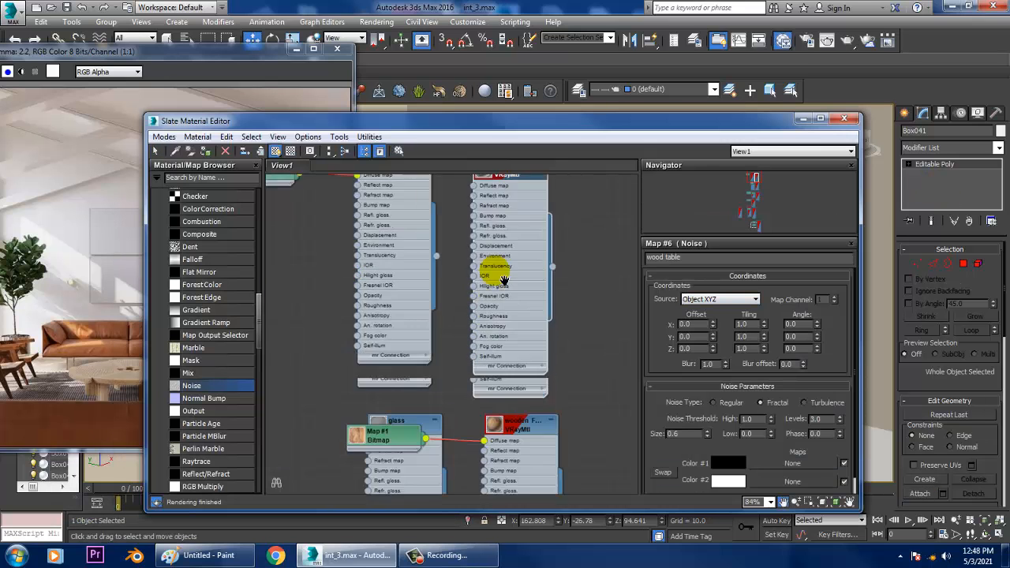
{"action": "scroll", "coordinate": [507, 403], "scroll_direction": "down", "scroll_amount": 10}
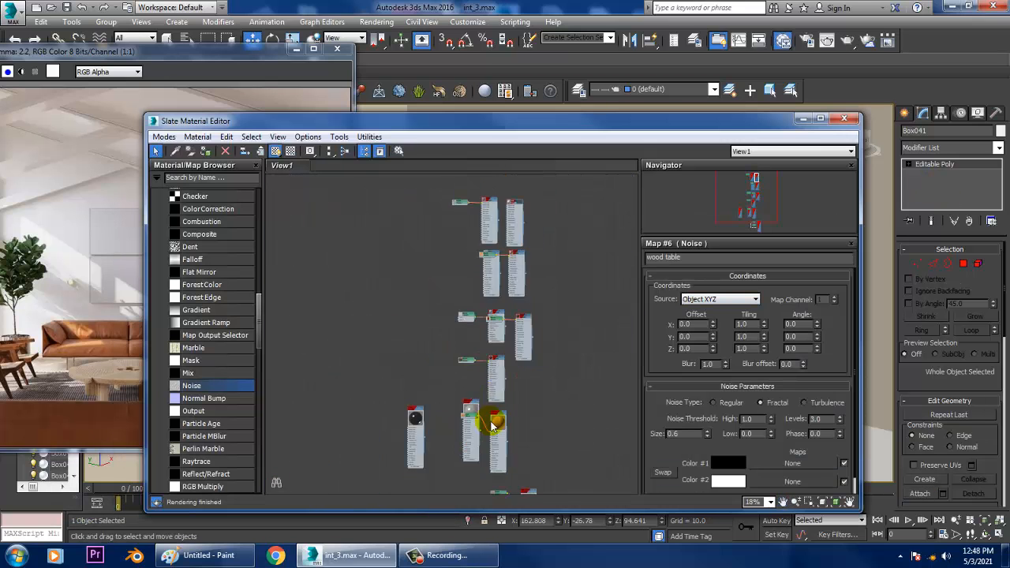
{"action": "middle_click_drag", "start_coordinate": [494, 330], "coordinate": [445, 374]}
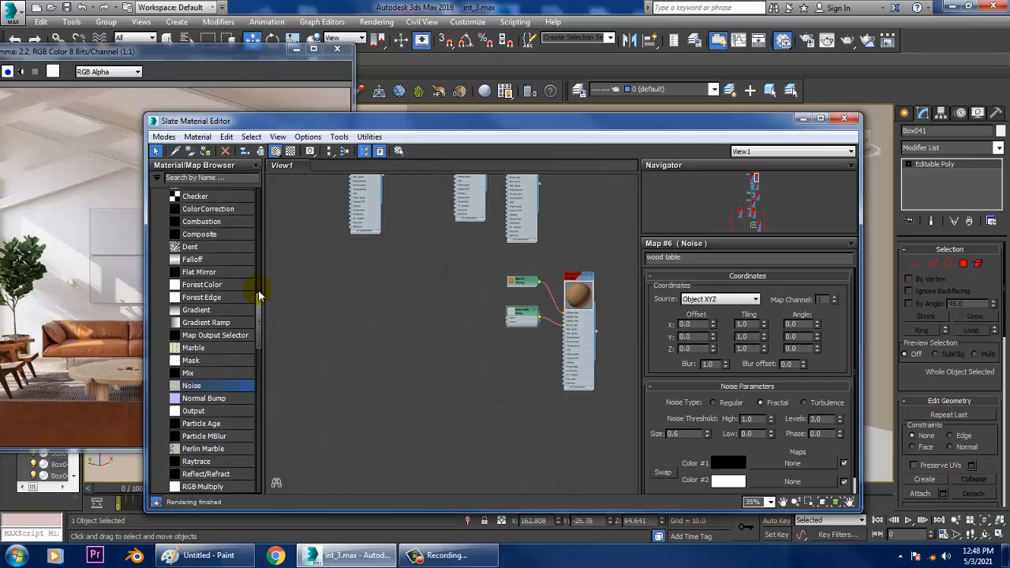
{"action": "left_click_drag", "start_coordinate": [261, 318], "coordinate": [203, 165]}
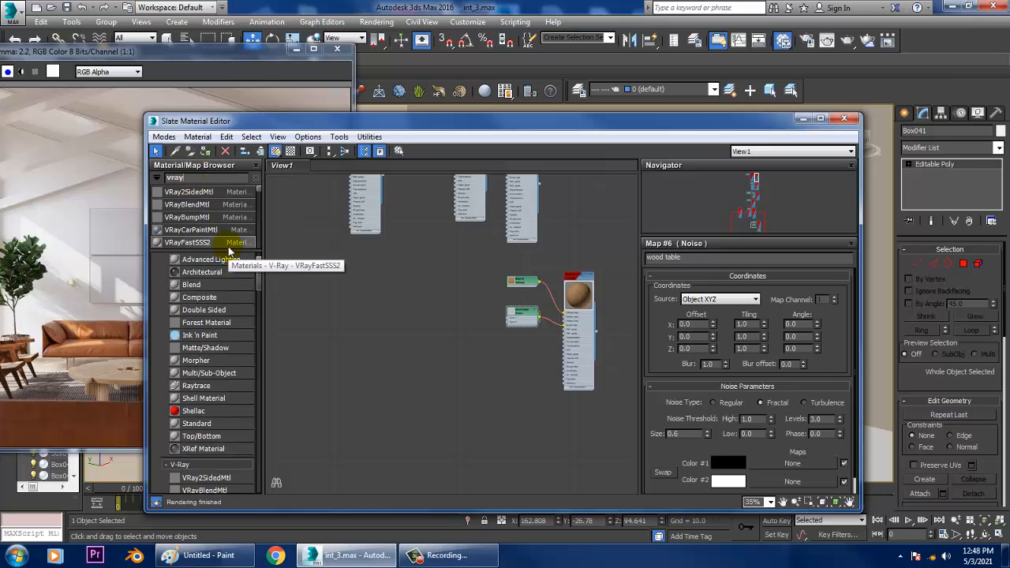
{"action": "type", "text": "mt"}
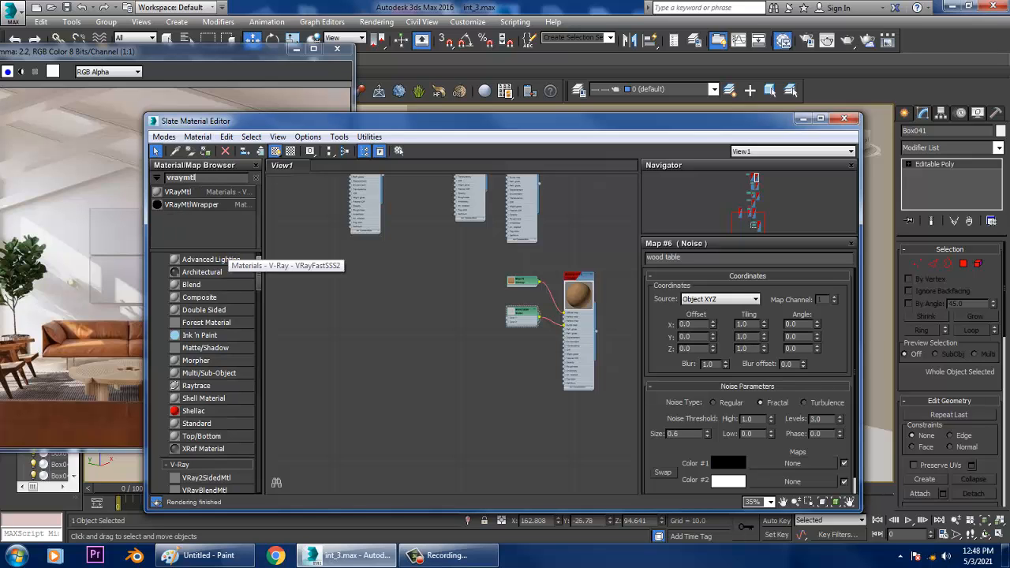
{"action": "type", "text": "l"}
{"action": "left_click_drag", "start_coordinate": [185, 191], "coordinate": [468, 335]}
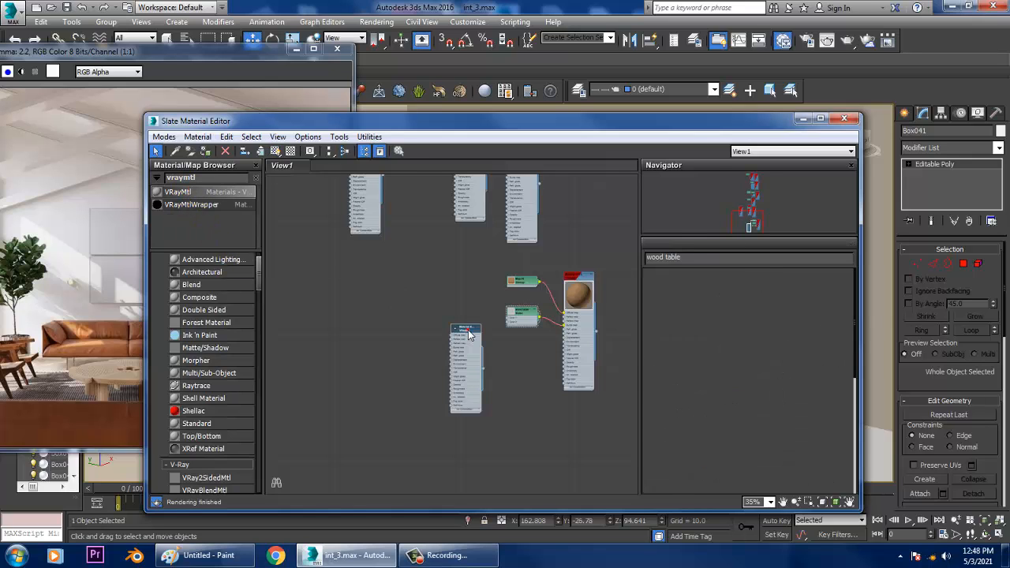
{"action": "double_click", "coordinate": [468, 335]}
Load the first texture image (5b9e252776046c...) from the Tex folder in Interior new 1 as the new material's diffuse Bitmap
{"action": "left_click", "coordinate": [736, 289]}
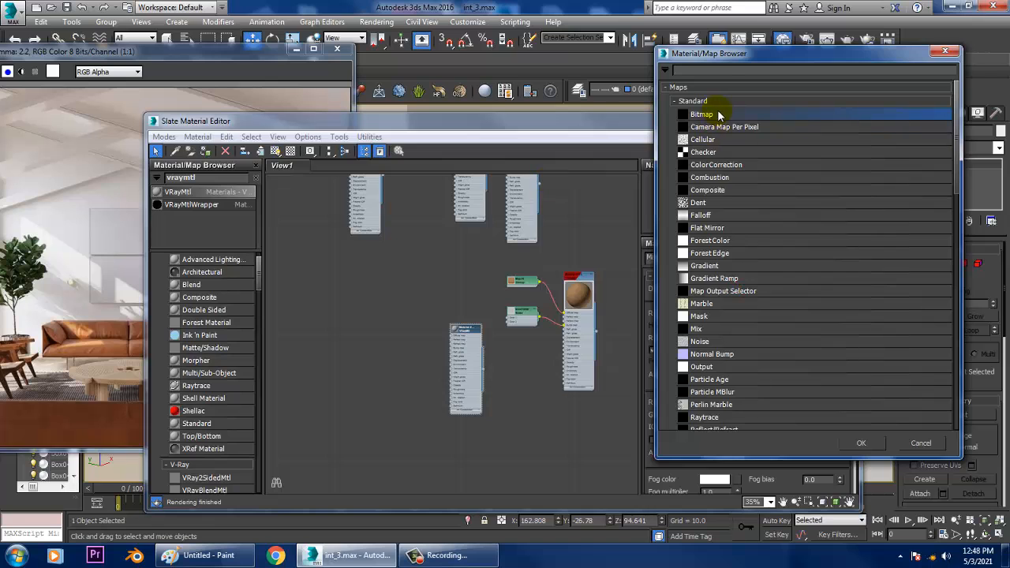
{"action": "double_click", "coordinate": [719, 116]}
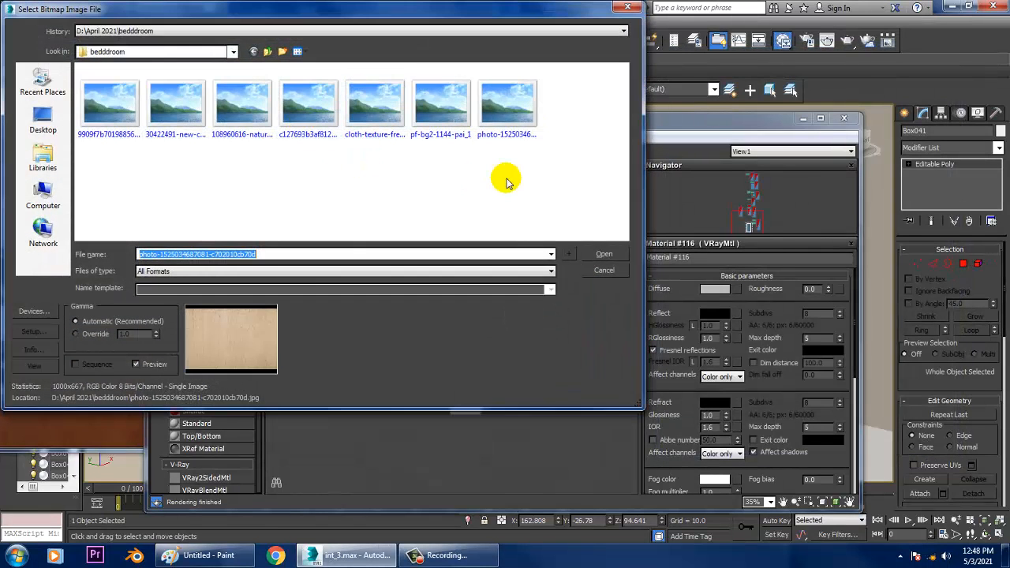
{"action": "left_click", "coordinate": [268, 51]}
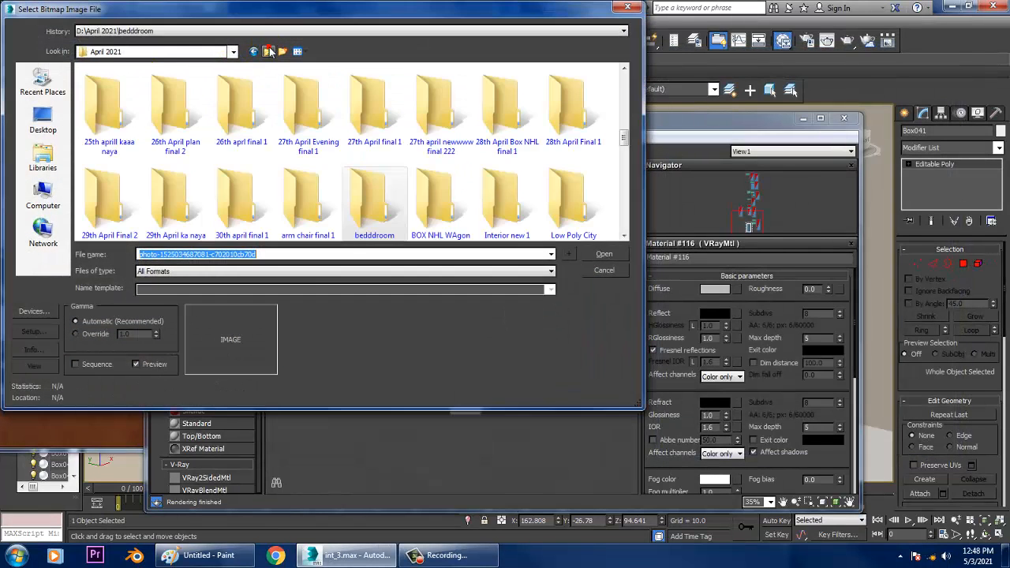
{"action": "left_click", "coordinate": [426, 191]}
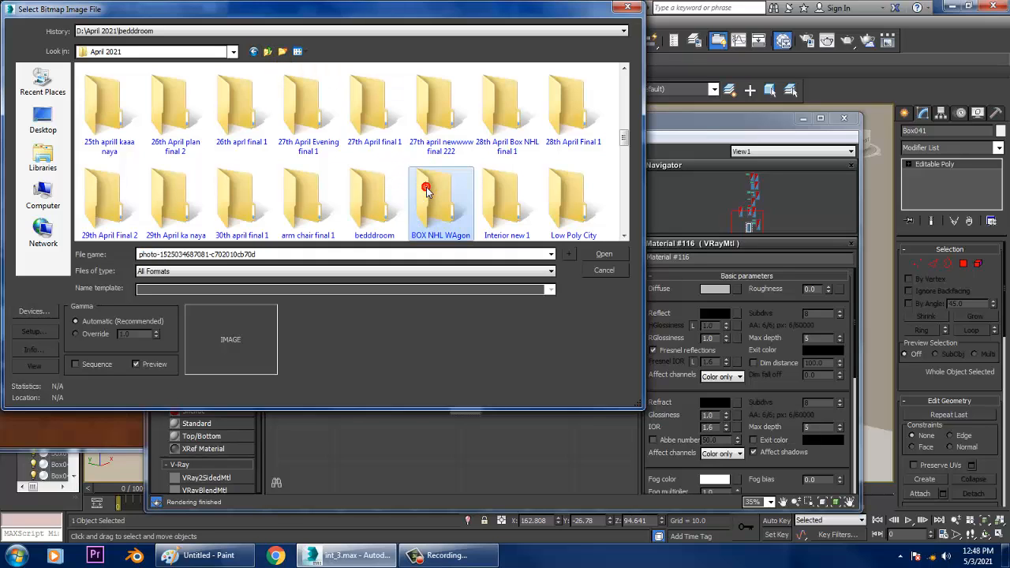
{"action": "scroll", "coordinate": [426, 190], "scroll_direction": "down", "scroll_amount": 1}
{"action": "double_click", "coordinate": [504, 96]}
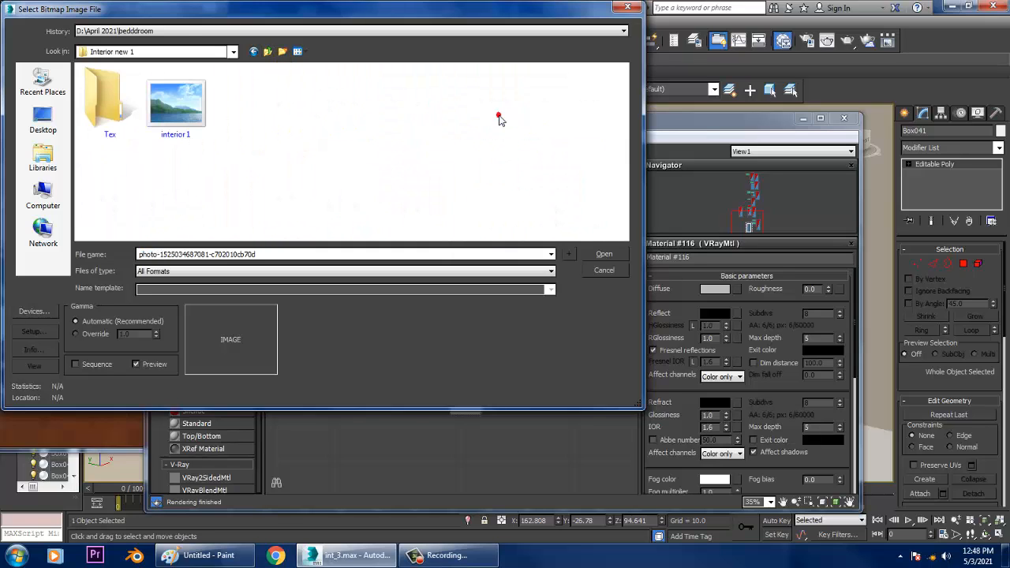
{"action": "double_click", "coordinate": [109, 99]}
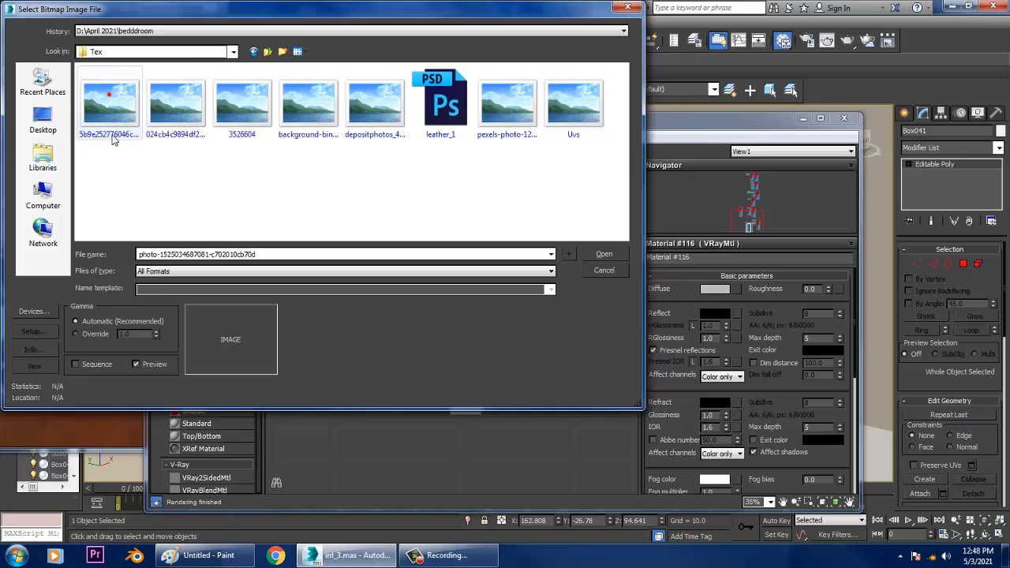
{"action": "left_click", "coordinate": [109, 122]}
{"action": "double_click", "coordinate": [110, 110]}
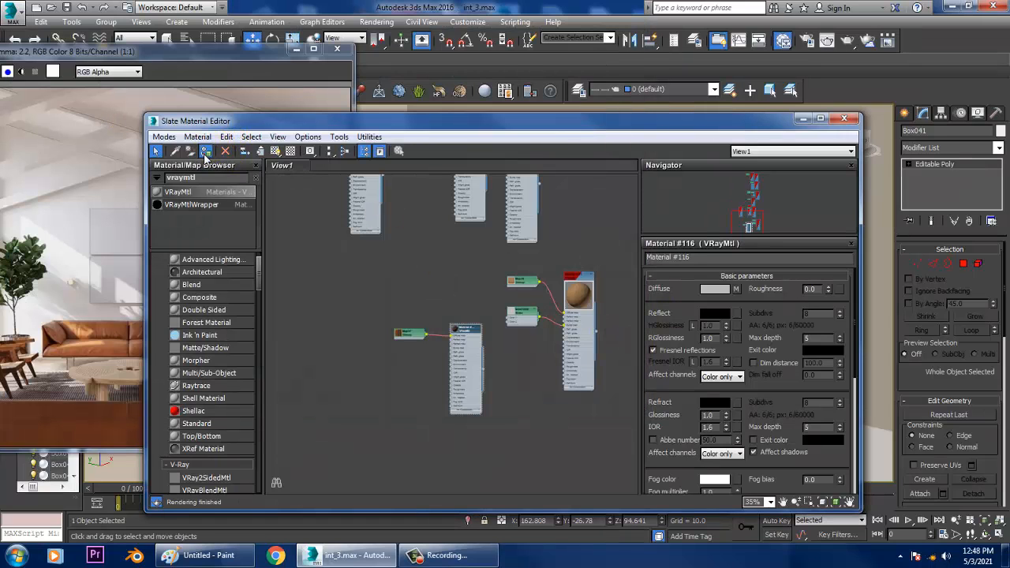
Show the book texture in the viewport and add a UVW Map modifier with Box mapping to the book stack
{"action": "left_click", "coordinate": [274, 151]}
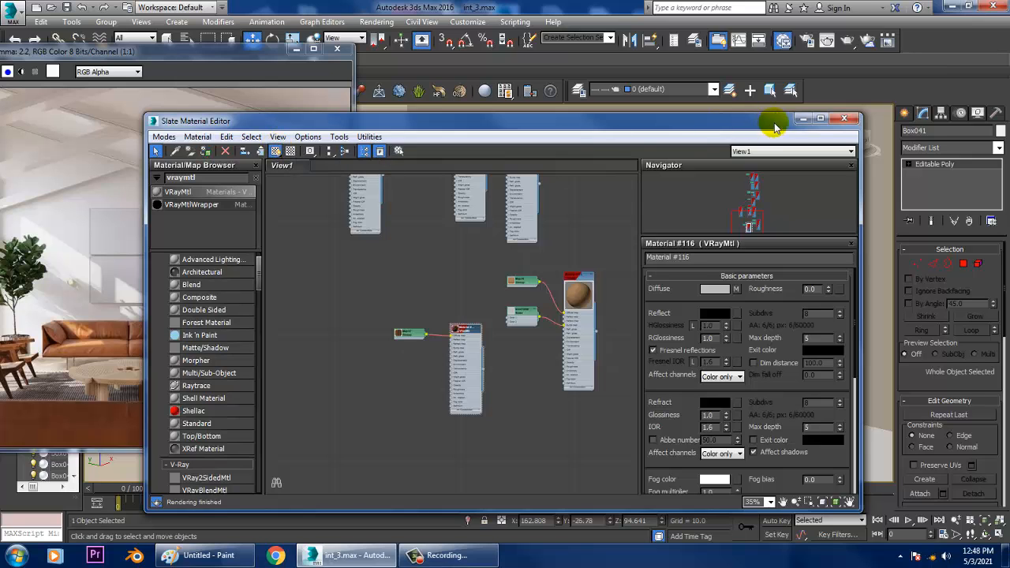
{"action": "left_click", "coordinate": [802, 119]}
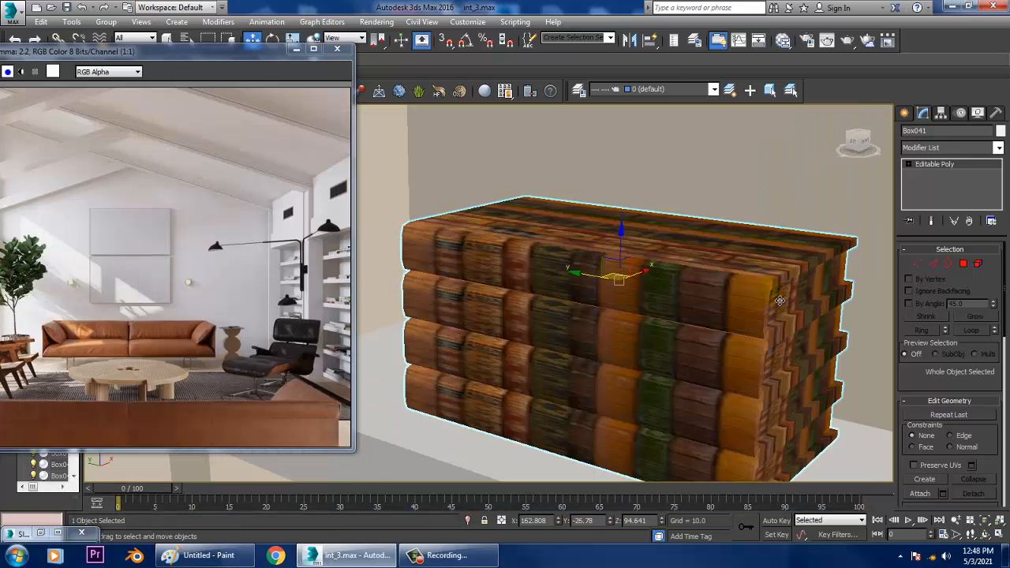
{"action": "left_click", "coordinate": [950, 148]}
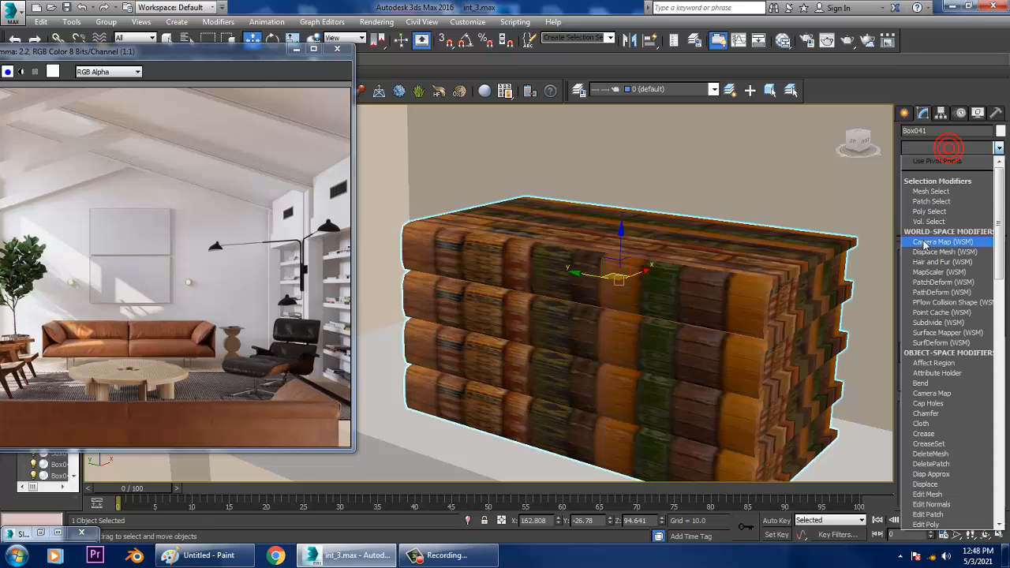
{"action": "scroll", "coordinate": [924, 245], "scroll_direction": "down", "scroll_amount": 10}
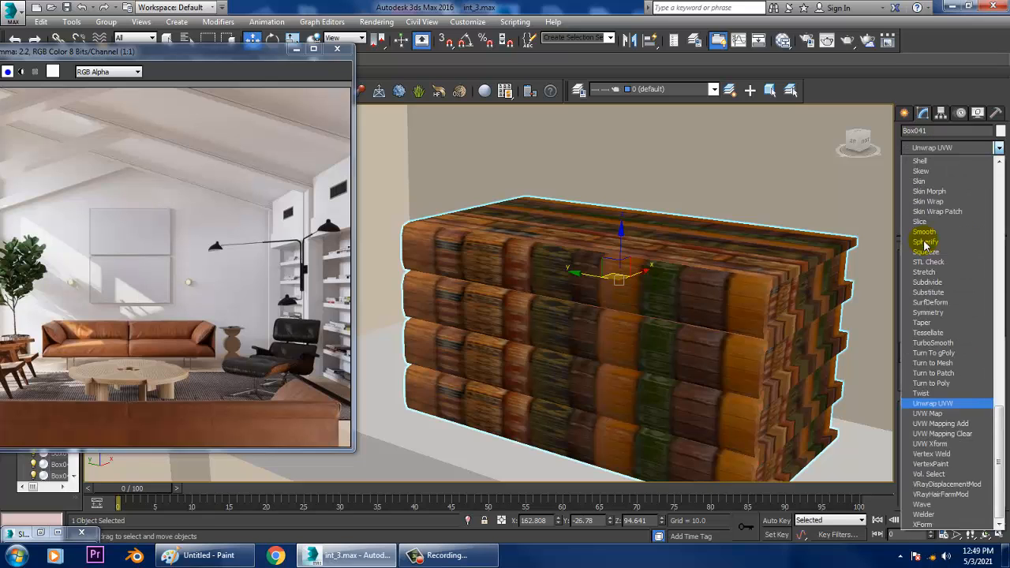
{"action": "left_click", "coordinate": [932, 414]}
{"action": "left_click", "coordinate": [927, 320]}
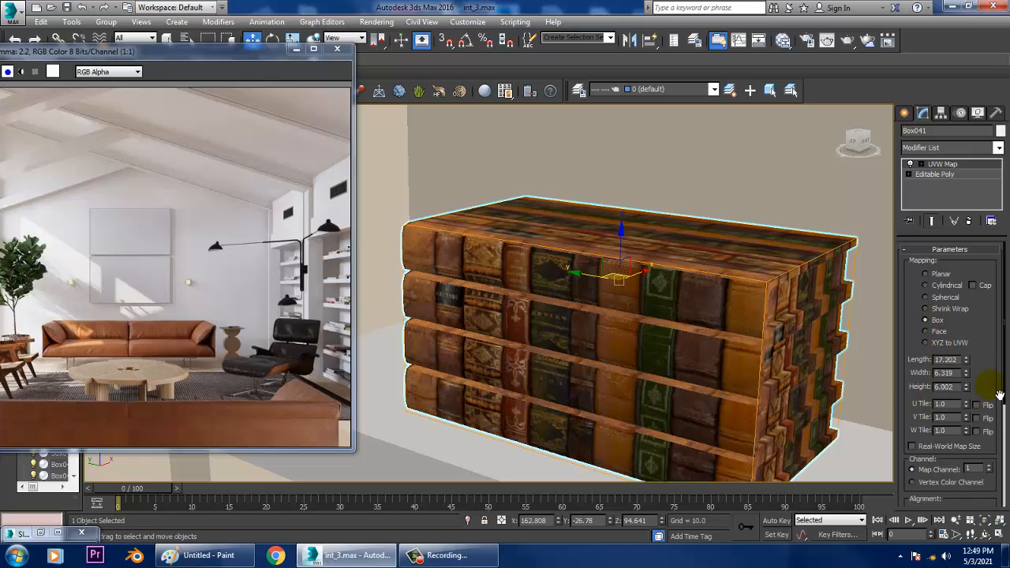
Rotate the book stack's UVW Map gizmo upright with angle snap so the texture's spines run along the books
{"action": "left_click", "coordinate": [921, 164]}
{"action": "left_click", "coordinate": [935, 175]}
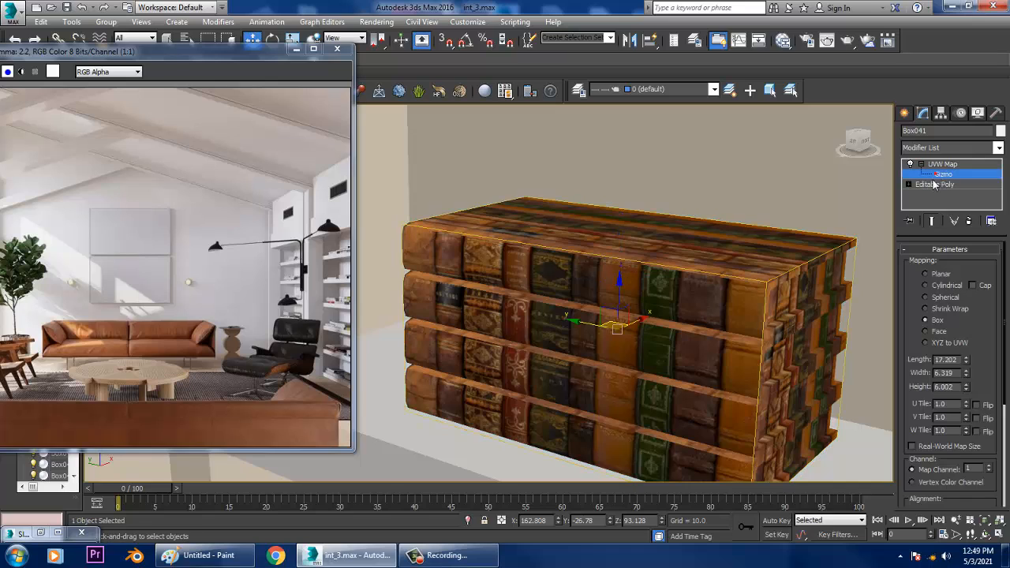
{"action": "left_click", "coordinate": [465, 40]}
{"action": "key", "text": "e"}
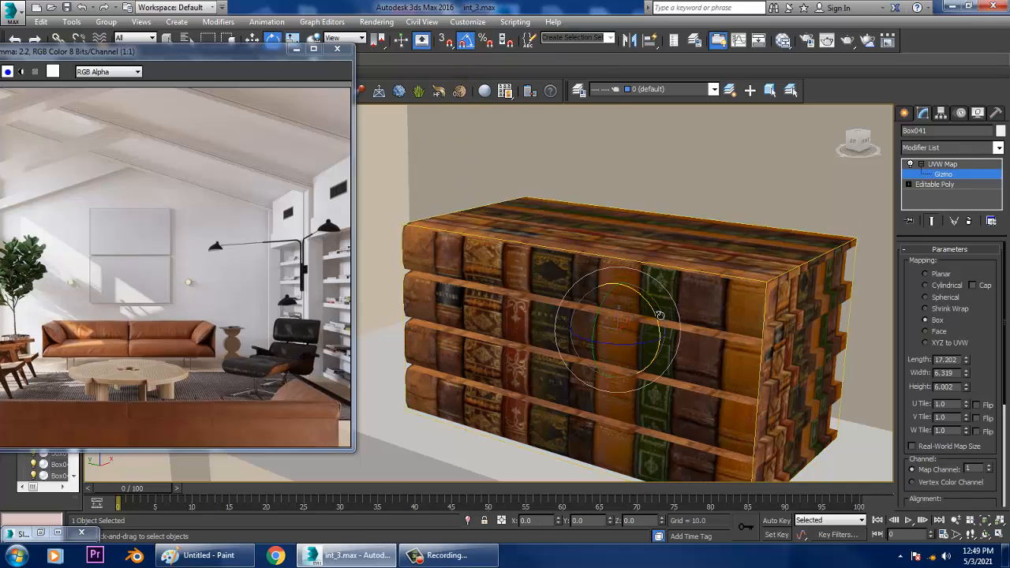
{"action": "left_click_drag", "start_coordinate": [659, 315], "coordinate": [662, 320]}
{"action": "key", "text": "w"}
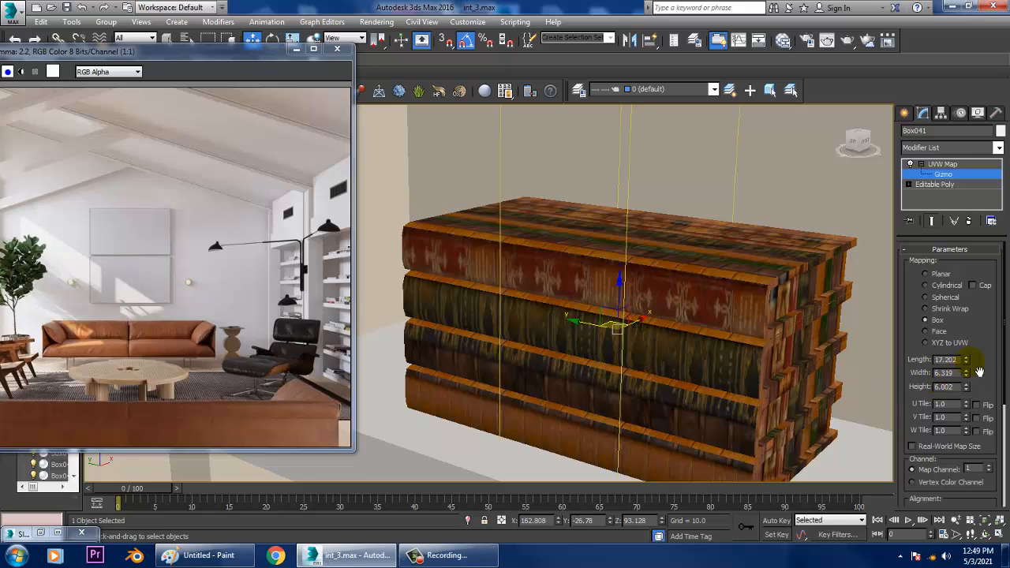
Fit the UVW gizmo to the book stack and set the mapping length to 19.685
{"action": "left_click_drag", "start_coordinate": [979, 372], "coordinate": [989, 248]}
{"action": "left_click", "coordinate": [926, 386]}
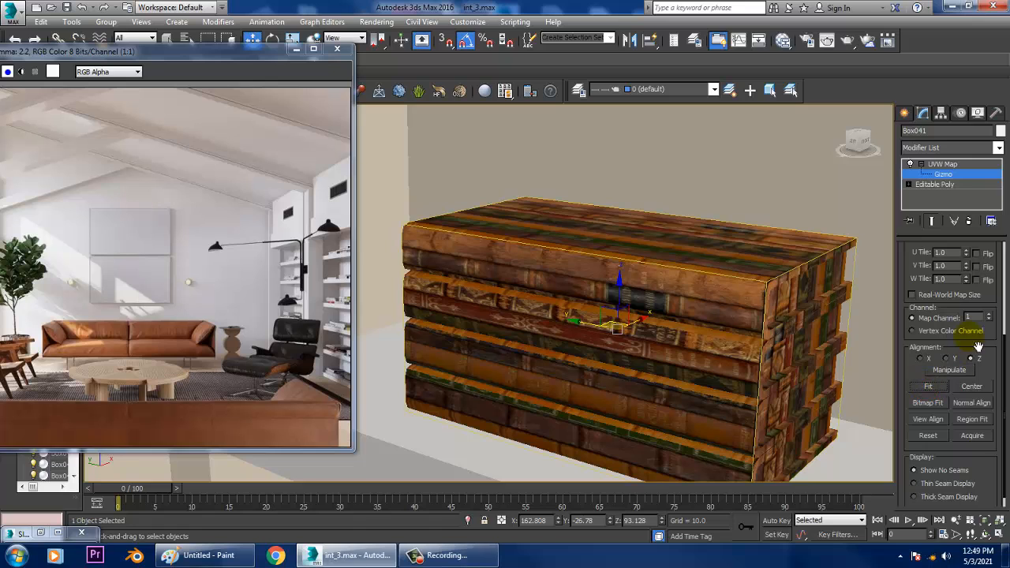
{"action": "scroll", "coordinate": [934, 418], "scroll_direction": "up", "scroll_amount": 3}
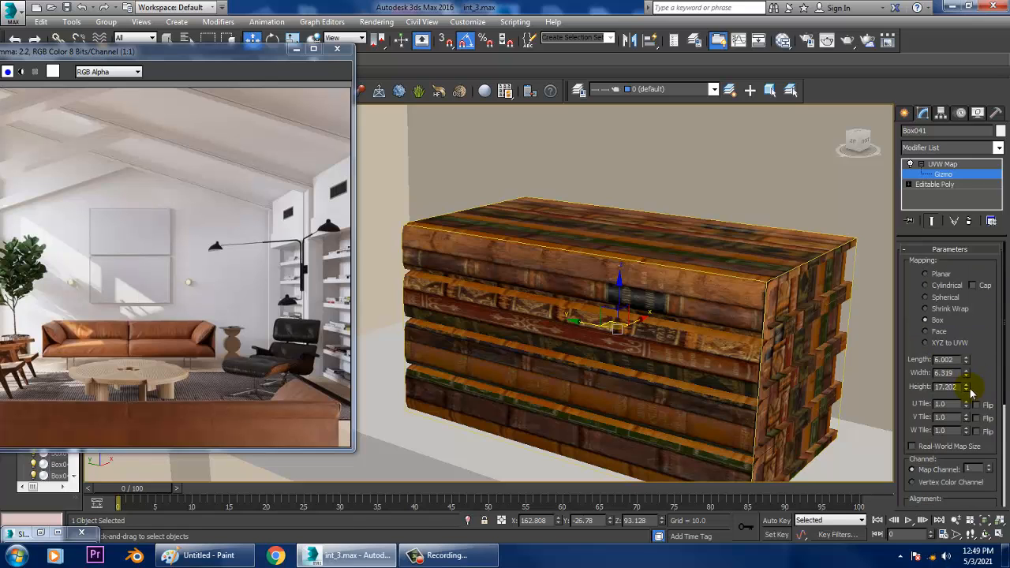
{"action": "left_click_drag", "start_coordinate": [967, 387], "coordinate": [957, 222]}
{"action": "key", "text": "ctrl+z"}
{"action": "key", "text": "ctrl+z"}
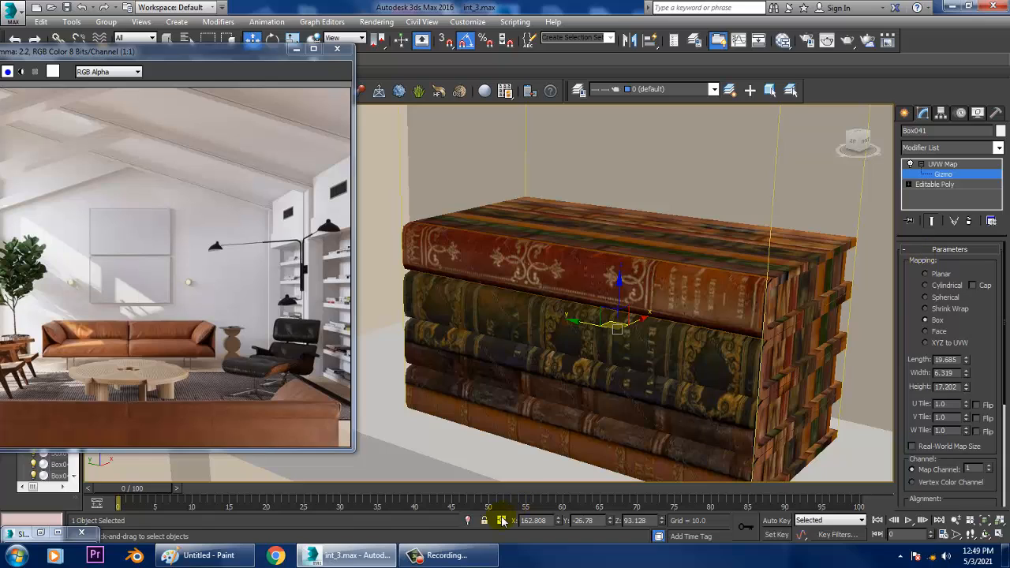
{"action": "left_click", "coordinate": [442, 555]}
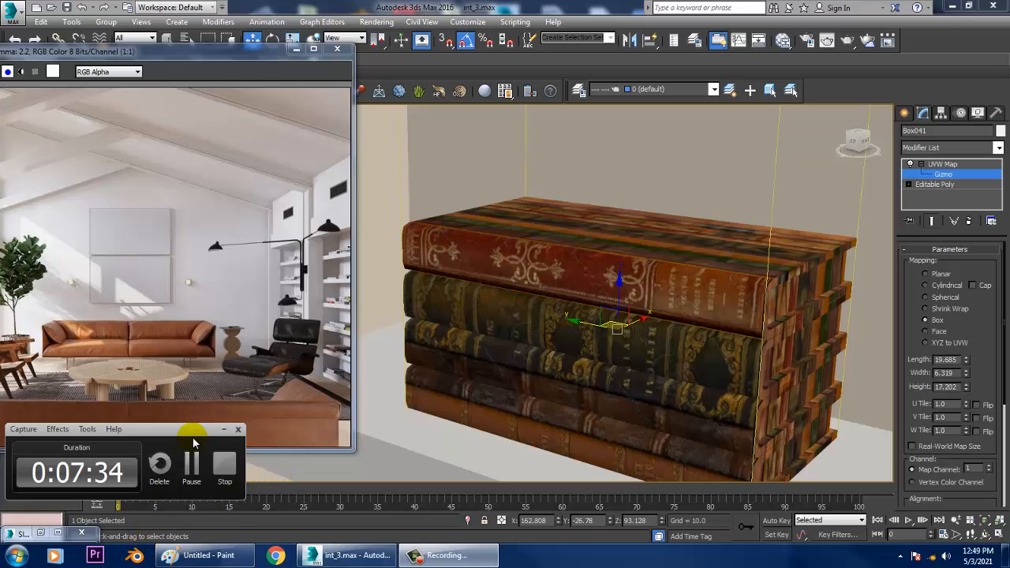
{"action": "left_click", "coordinate": [192, 465]}
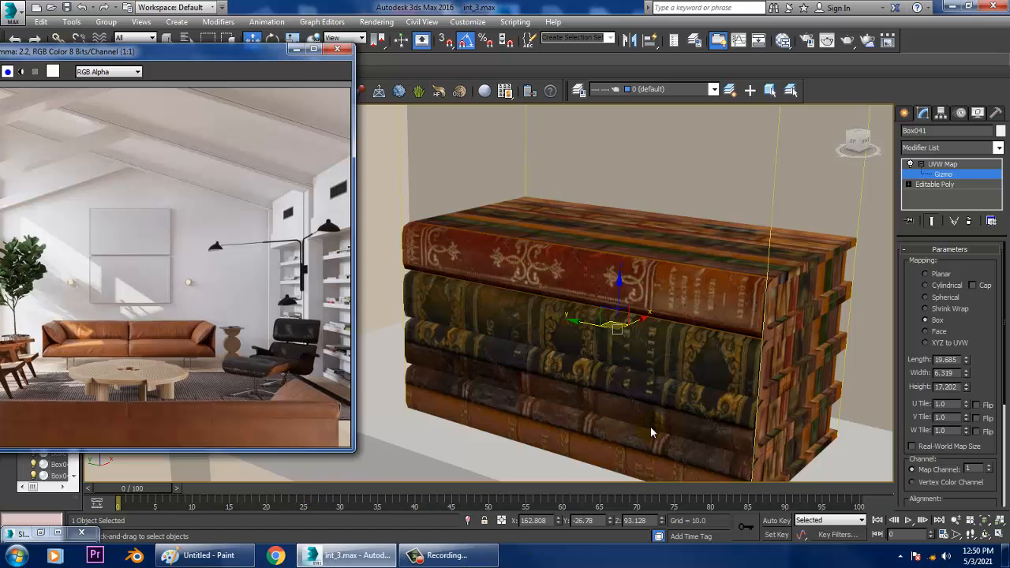
Convert the textured book stack to Editable Poly to collapse its UVW mapping
{"action": "middle_click_drag", "start_coordinate": [742, 286], "coordinate": [719, 284], "text": "alt"}
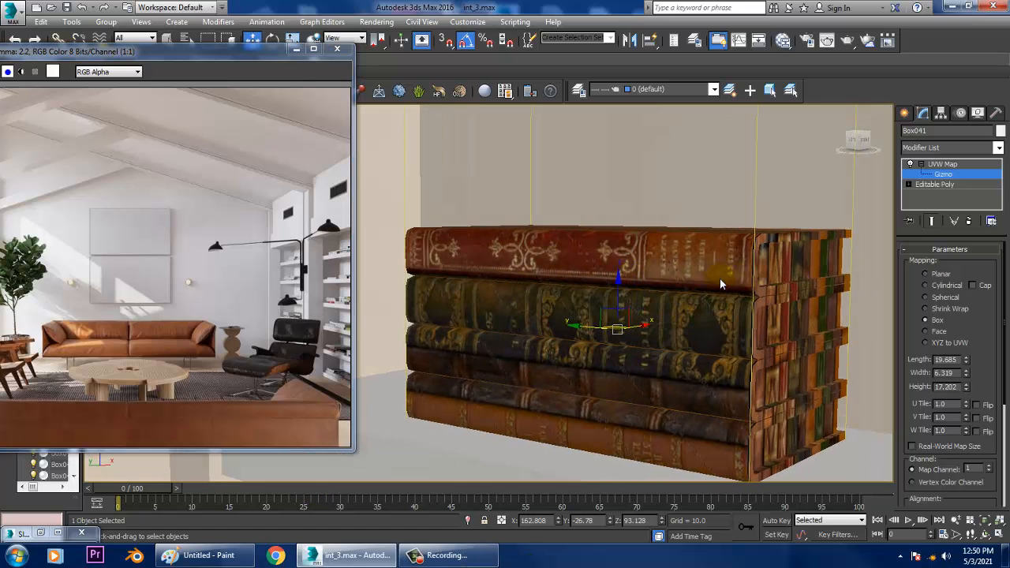
{"action": "right_click", "coordinate": [669, 267]}
{"action": "mouse_move", "coordinate": [696, 399]}
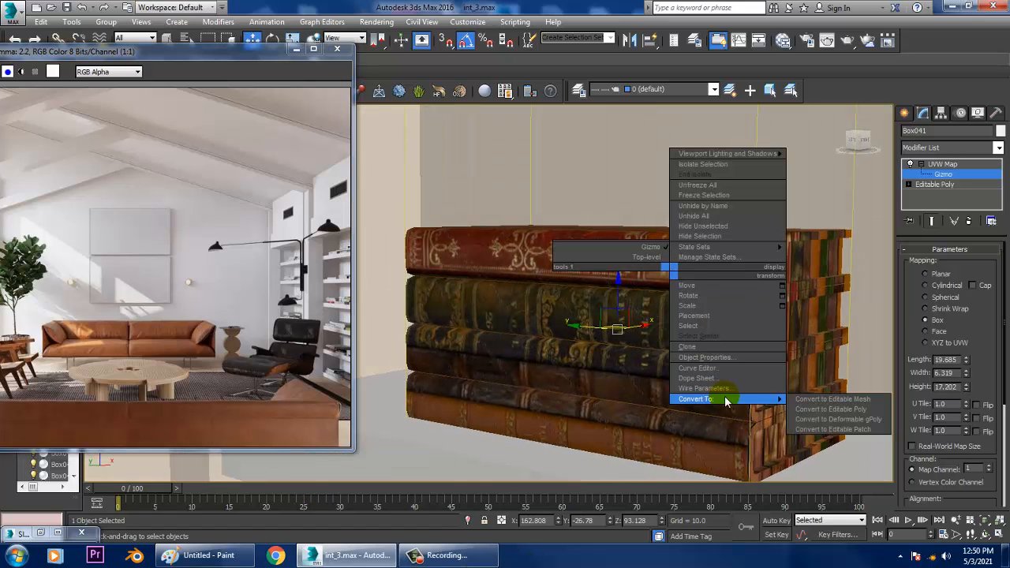
{"action": "left_click", "coordinate": [846, 410]}
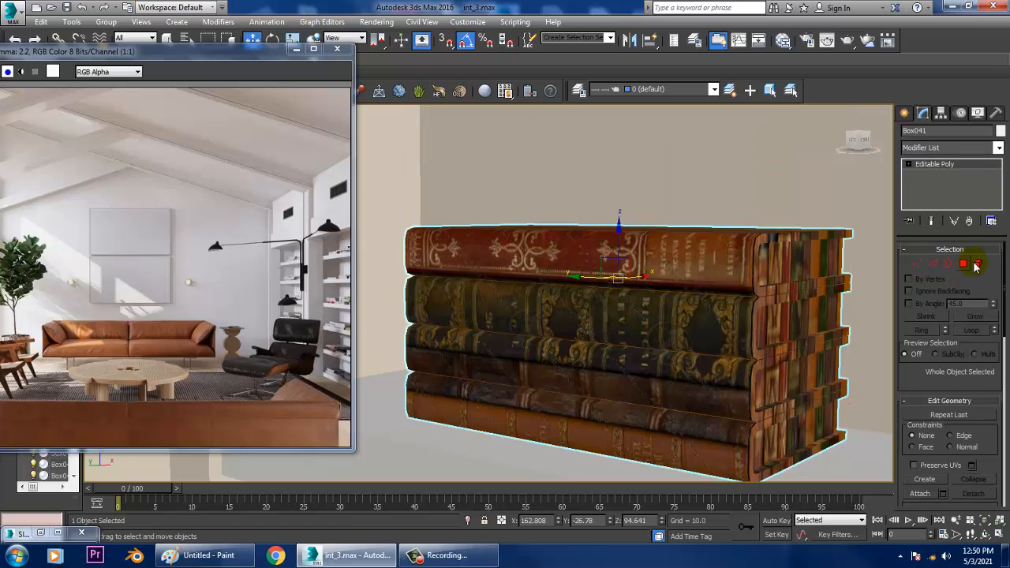
Create a new VRayMtl with a white diffuse colour and assign it to the page-edge polygons of the book stack
{"action": "left_click", "coordinate": [963, 264]}
{"action": "left_click", "coordinate": [812, 318]}
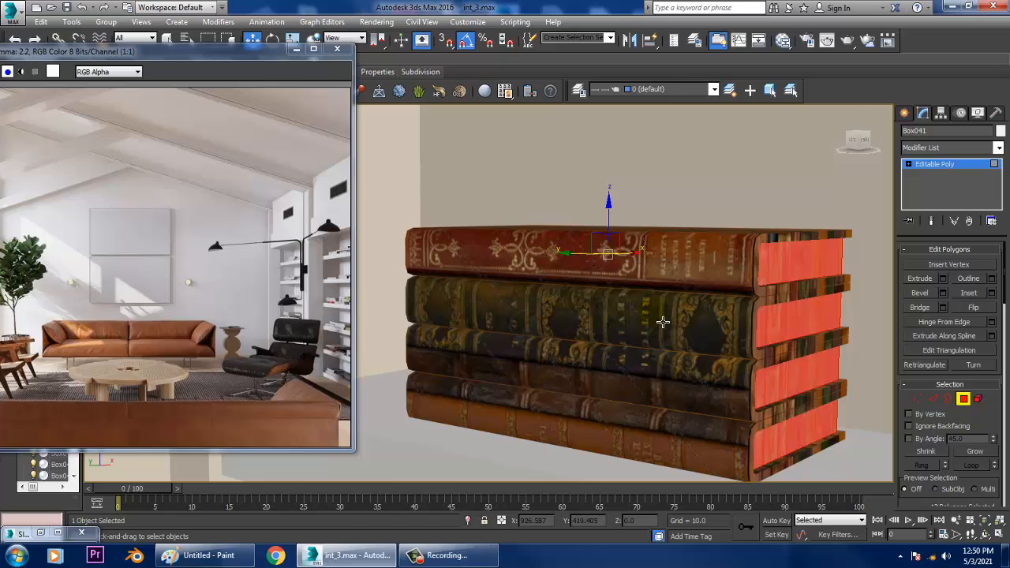
{"action": "key", "text": "m"}
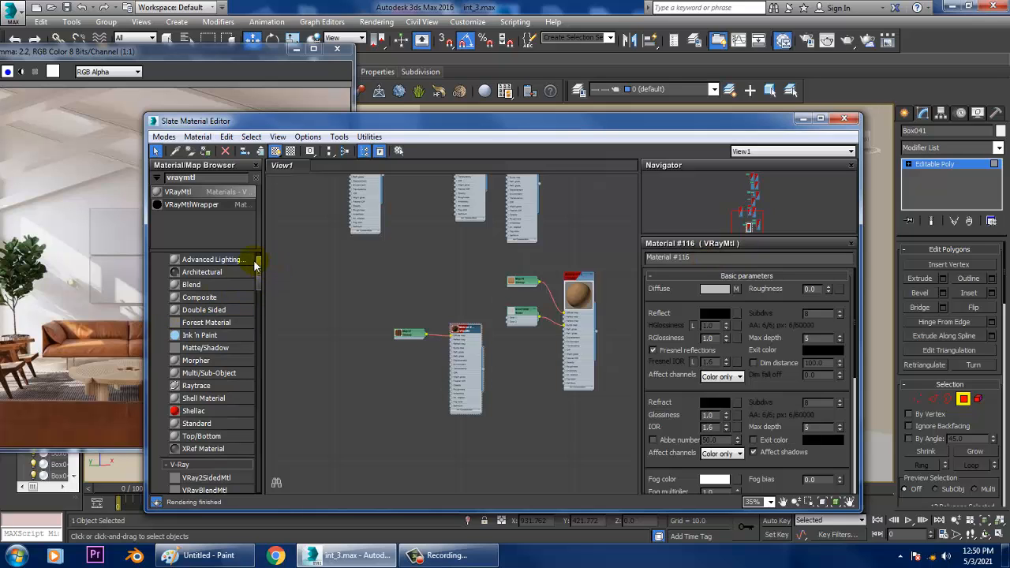
{"action": "left_click_drag", "start_coordinate": [344, 408], "coordinate": [355, 402]}
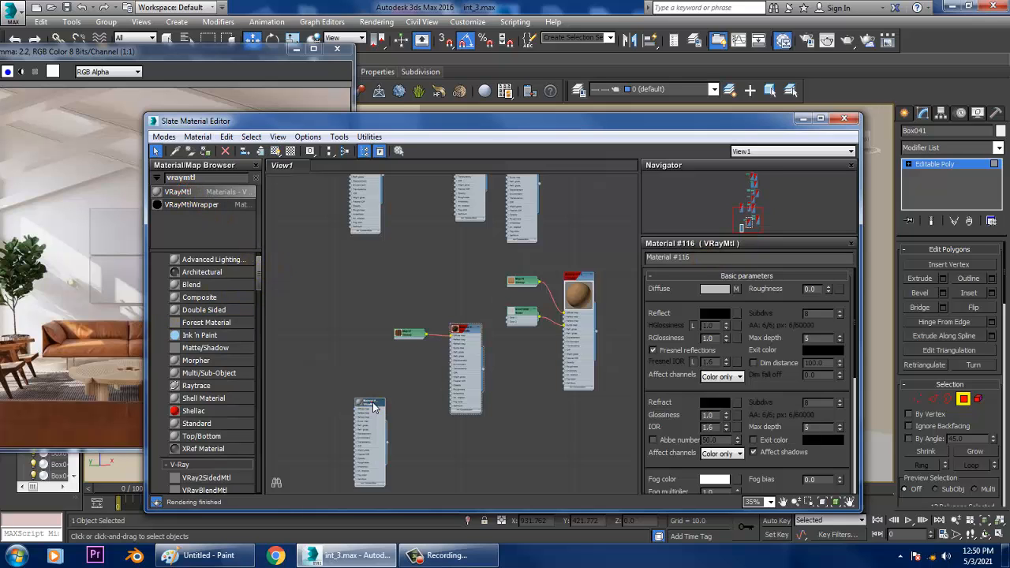
{"action": "left_click", "coordinate": [714, 292]}
{"action": "left_click_drag", "start_coordinate": [362, 125], "coordinate": [363, 179]}
{"action": "left_click", "coordinate": [473, 191]}
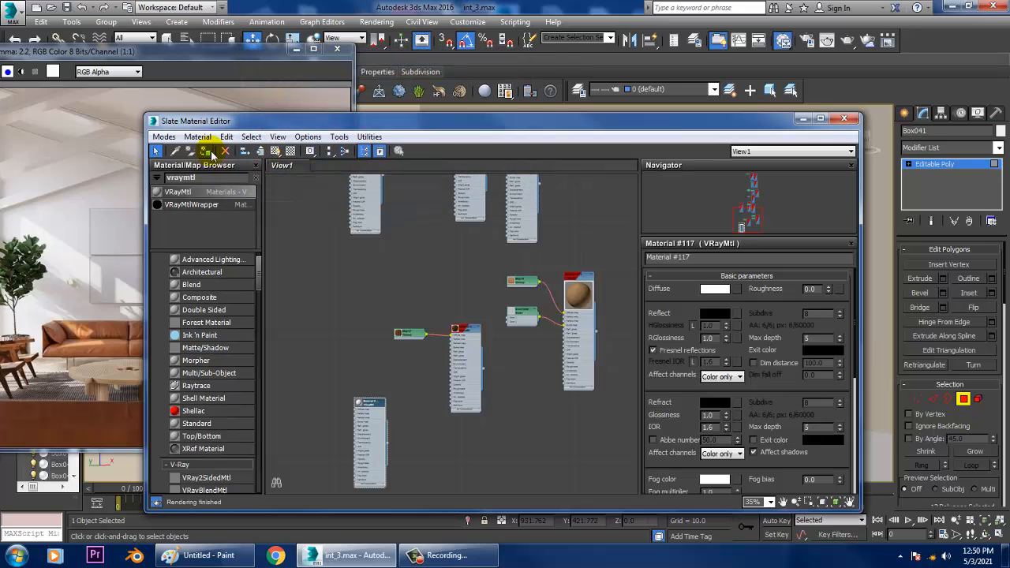
{"action": "left_click", "coordinate": [802, 120]}
{"action": "scroll", "coordinate": [853, 257], "scroll_direction": "down", "scroll_amount": 5}
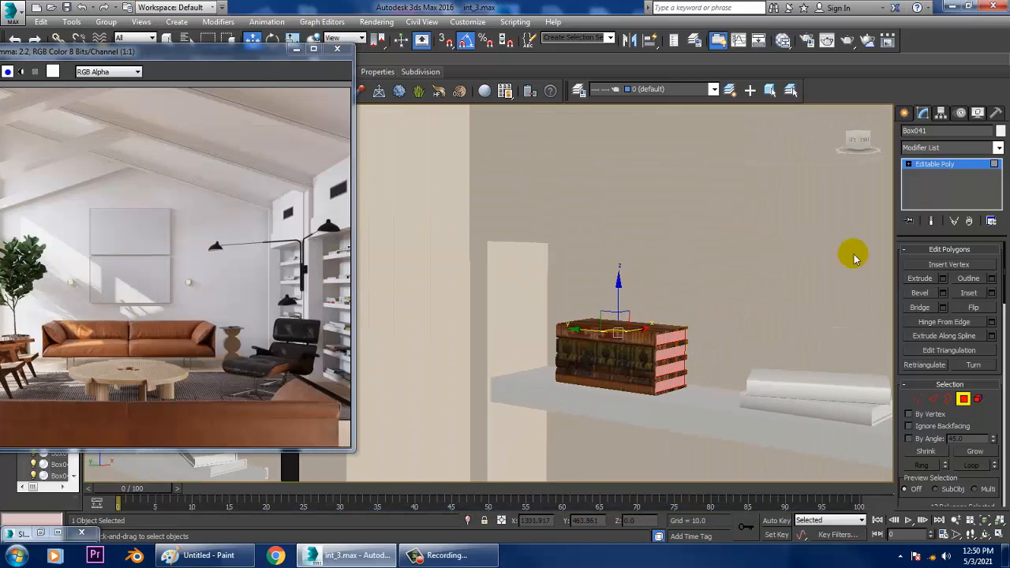
{"action": "left_click", "coordinate": [951, 164]}
Examine the textured book stack and the untextured books beside it and on the shelf below
{"action": "scroll", "coordinate": [658, 329], "scroll_direction": "up", "scroll_amount": 5}
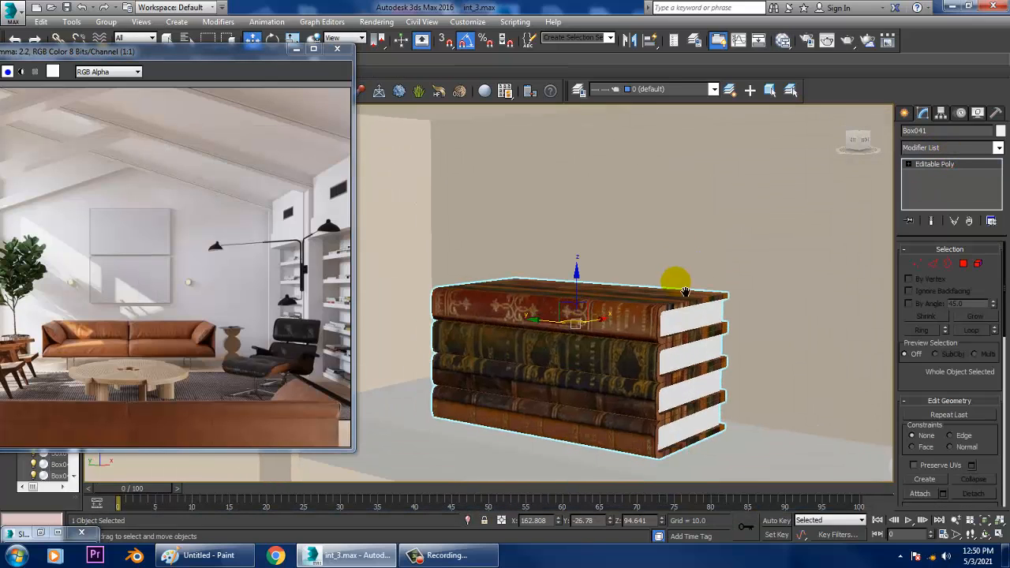
{"action": "middle_click_drag", "start_coordinate": [685, 292], "coordinate": [688, 332], "text": "alt"}
{"action": "scroll", "coordinate": [685, 295], "scroll_direction": "down", "scroll_amount": 4}
{"action": "scroll", "coordinate": [758, 320], "scroll_direction": "up", "scroll_amount": 2}
{"action": "middle_click_drag", "start_coordinate": [608, 300], "coordinate": [621, 318]}
{"action": "left_click", "coordinate": [614, 314]}
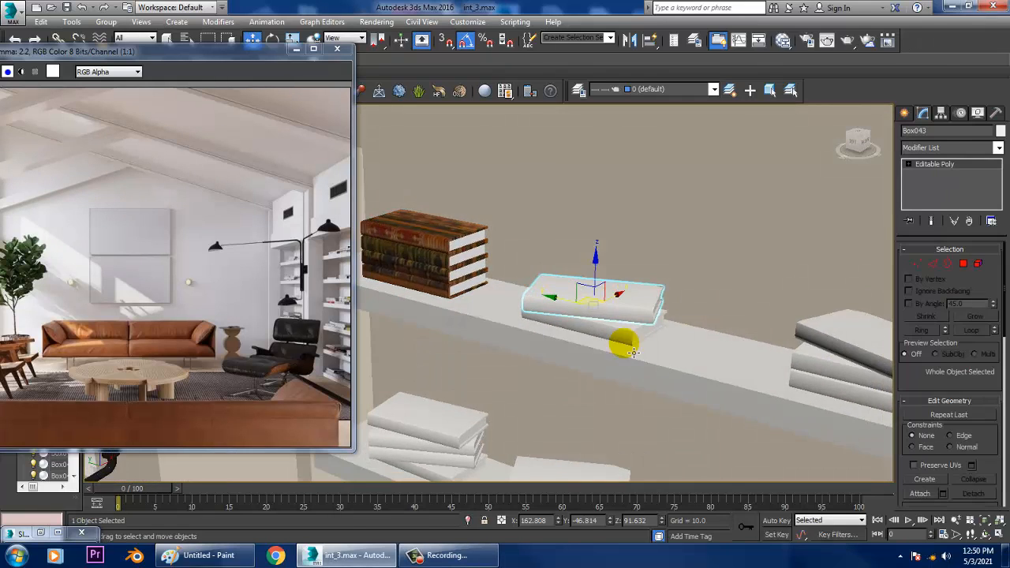
{"action": "middle_click_drag", "start_coordinate": [632, 352], "coordinate": [643, 313]}
{"action": "middle_click_drag", "start_coordinate": [523, 440], "coordinate": [563, 379]}
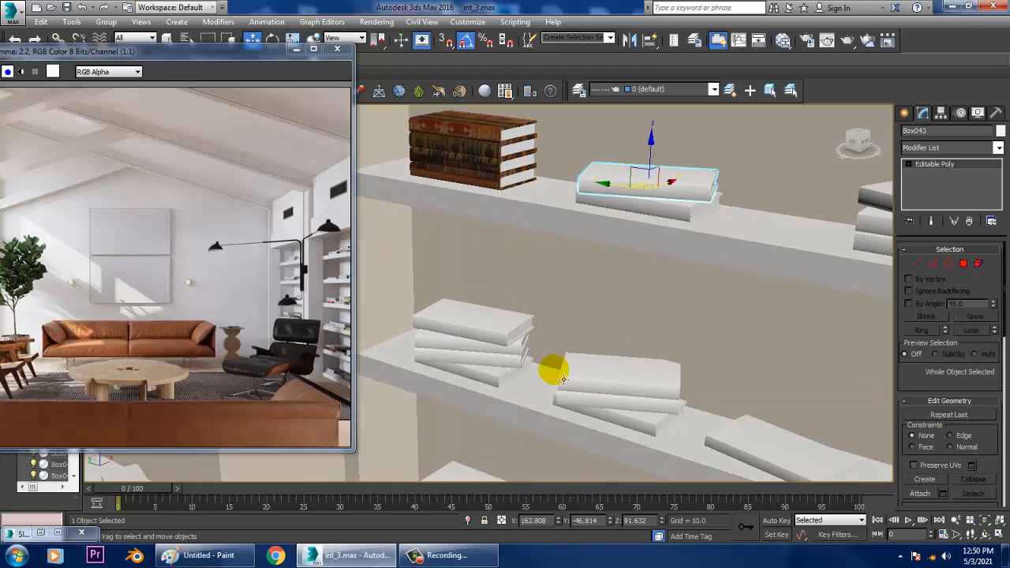
{"action": "scroll", "coordinate": [562, 380], "scroll_direction": "up", "scroll_amount": 2}
Assign the book texture VRayMtl to the top book of the three-book stack on the shelf below
{"action": "left_click", "coordinate": [445, 317]}
{"action": "left_click", "coordinate": [443, 354], "text": "ctrl"}
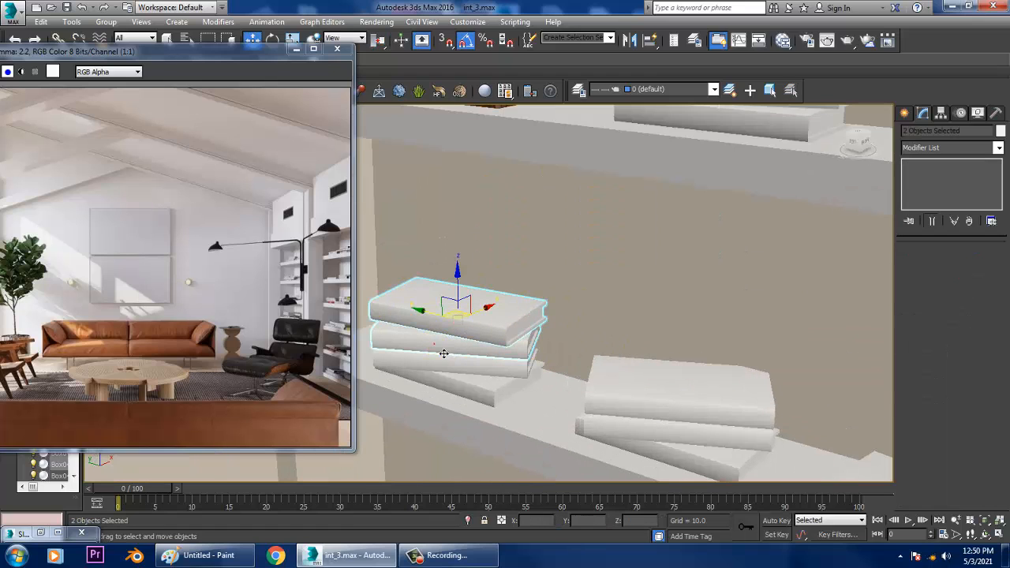
{"action": "left_click", "coordinate": [436, 359], "text": "ctrl"}
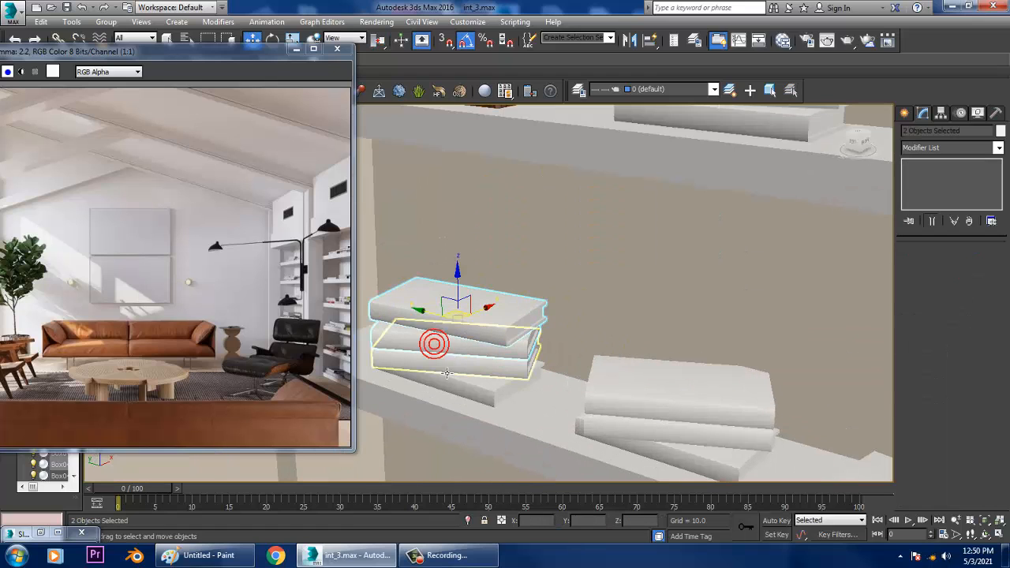
{"action": "left_click", "coordinate": [479, 336]}
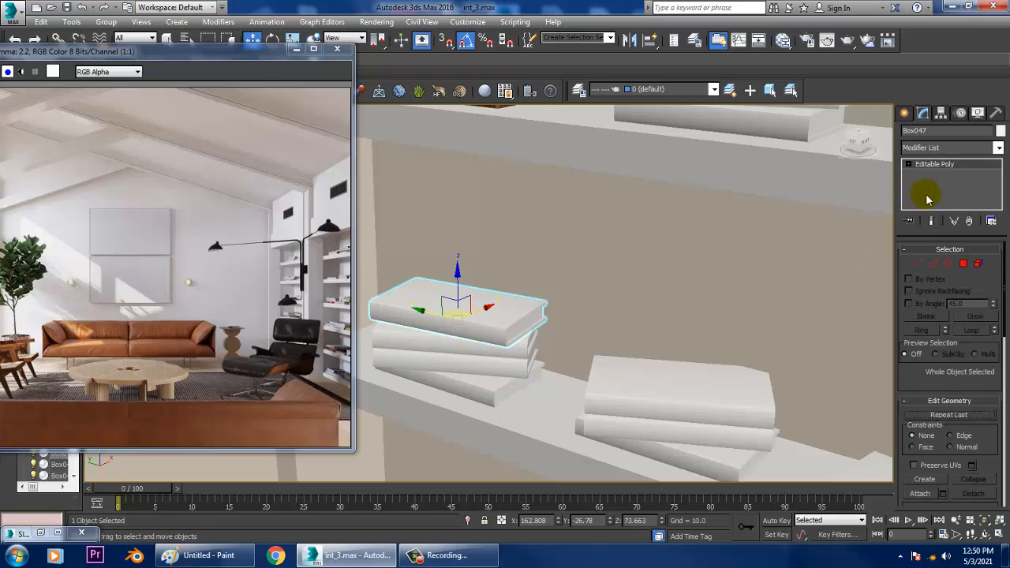
{"action": "key", "text": "m"}
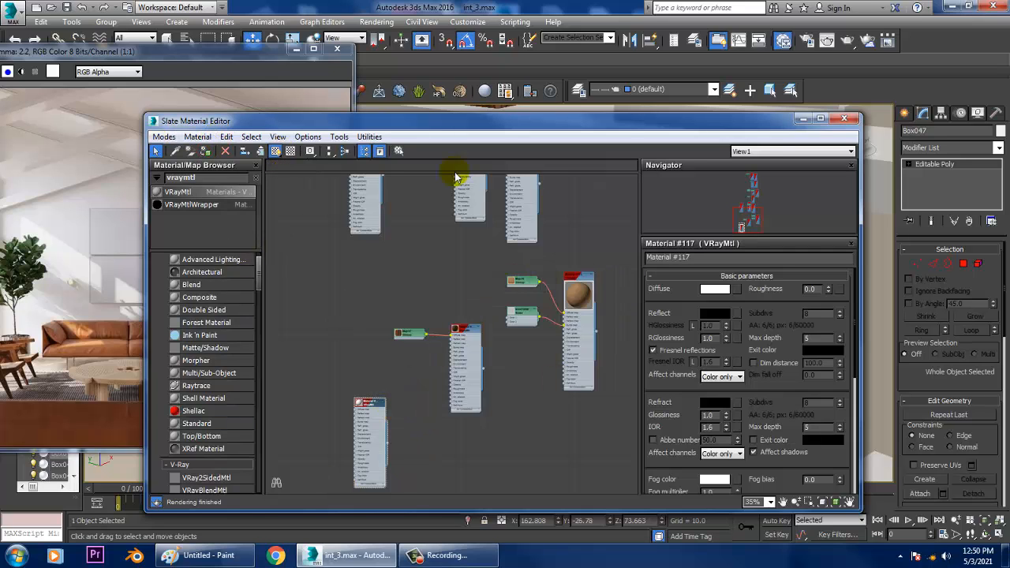
{"action": "left_click", "coordinate": [803, 119]}
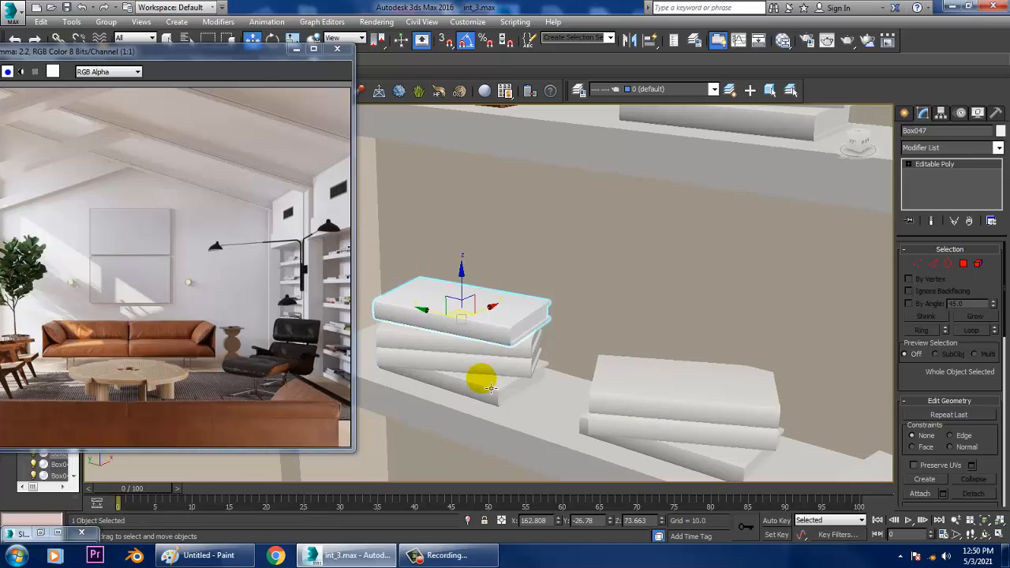
{"action": "key", "text": "m"}
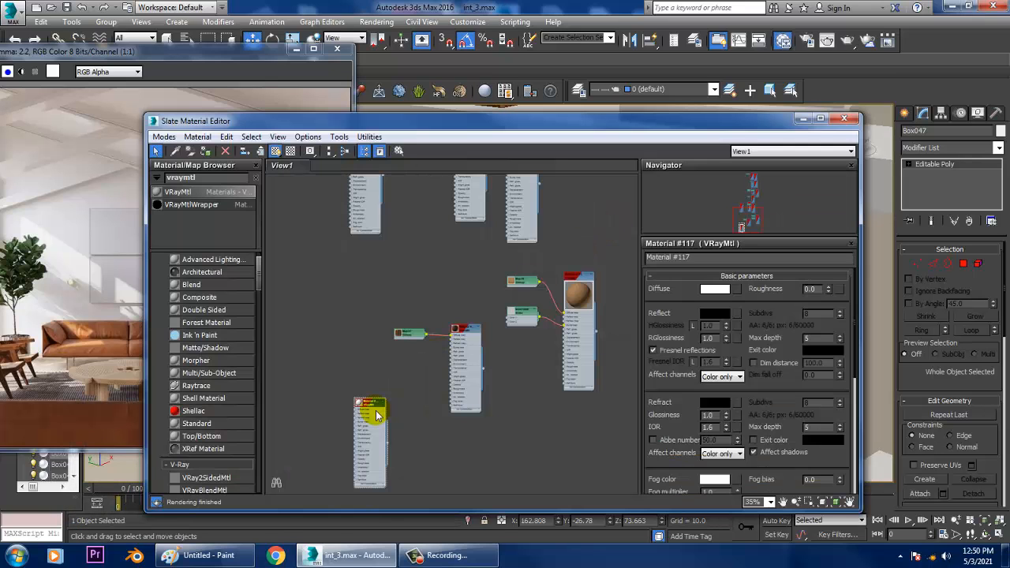
{"action": "double_click", "coordinate": [467, 333]}
{"action": "left_click", "coordinate": [205, 151]}
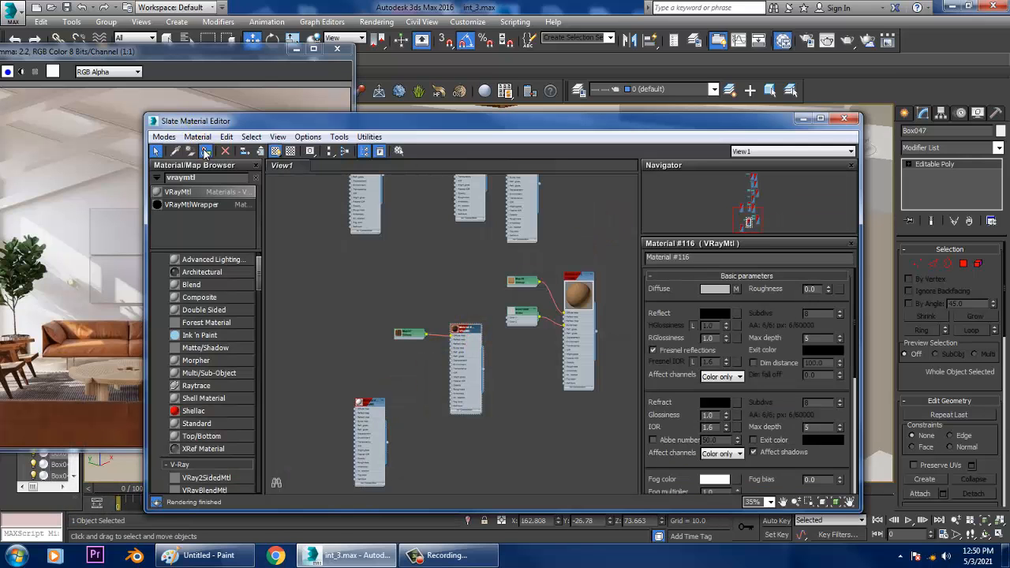
{"action": "left_click", "coordinate": [803, 119]}
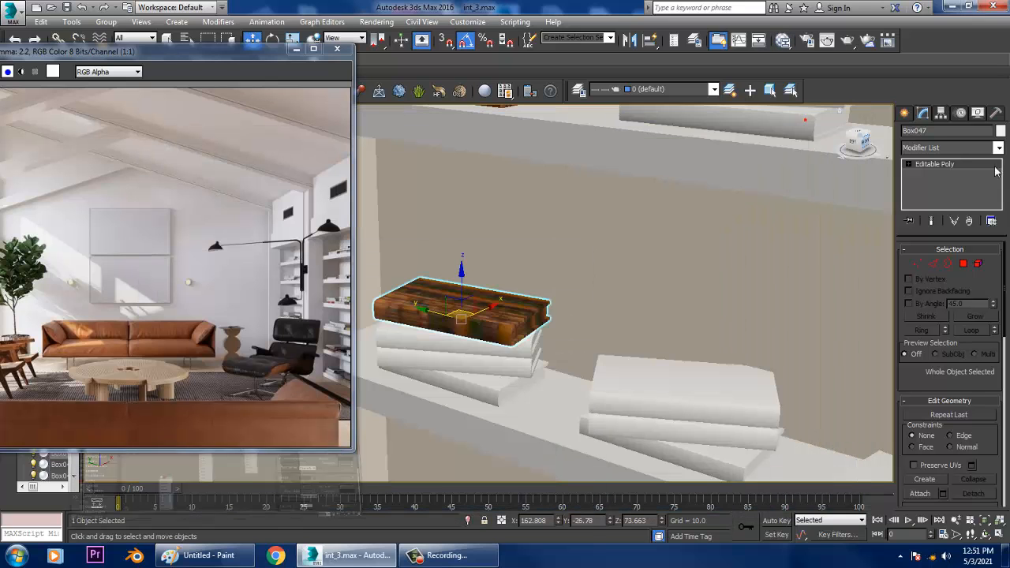
Add a UVW Map modifier to the top book of the lower shelf's stack
{"action": "scroll", "coordinate": [474, 308], "scroll_direction": "up", "scroll_amount": 5}
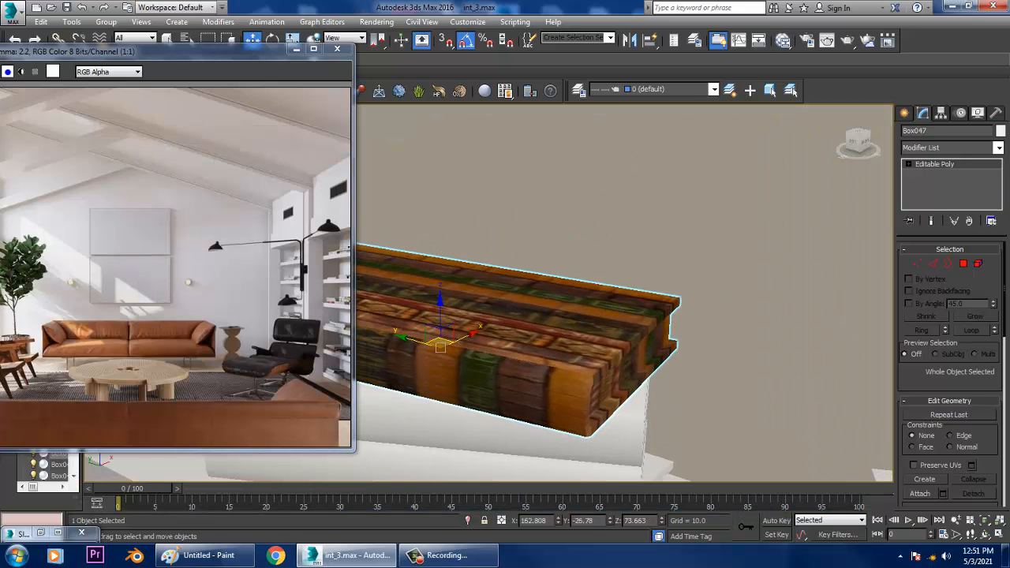
{"action": "left_click", "coordinate": [947, 147]}
{"action": "key", "text": "u"}
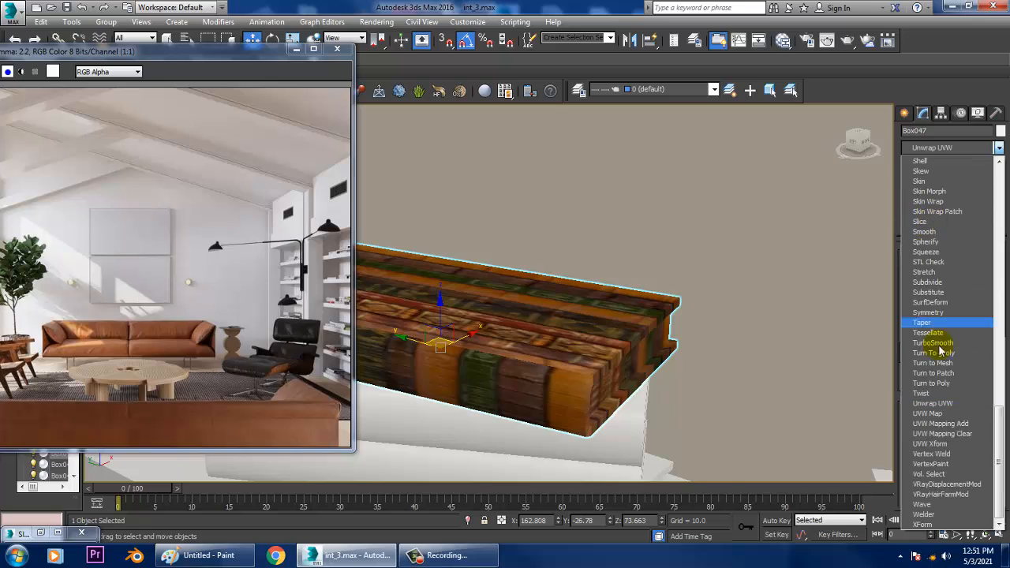
{"action": "left_click", "coordinate": [929, 414]}
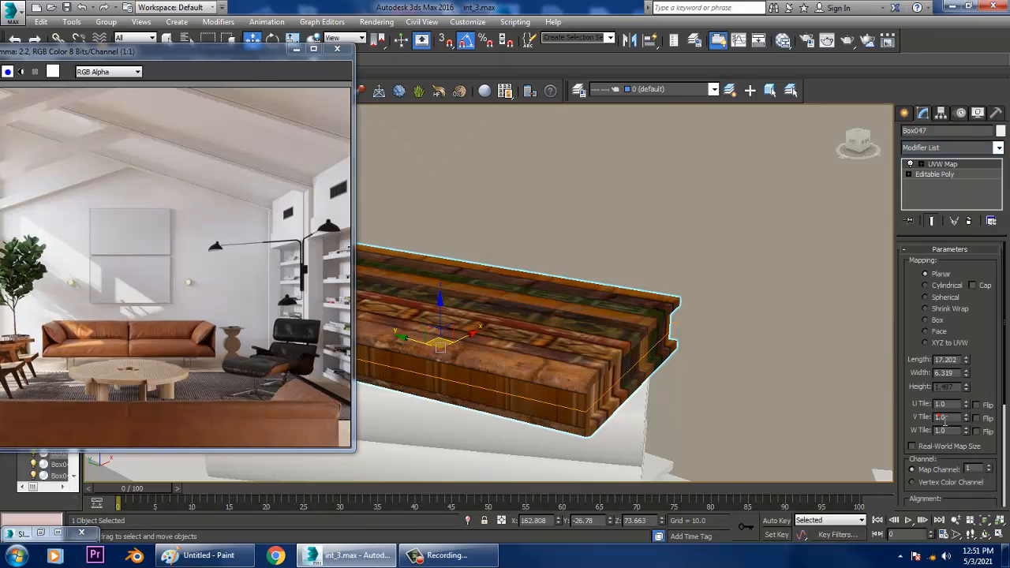
Set the UVW Map of the lower shelf's top book to Box mapping
{"action": "left_click", "coordinate": [926, 320]}
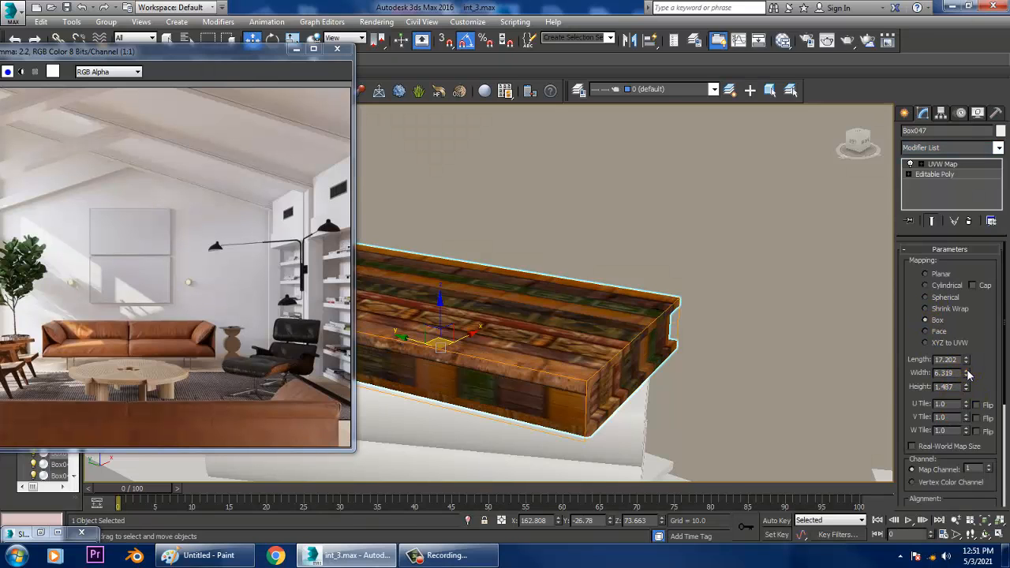
{"action": "left_click_drag", "start_coordinate": [967, 373], "coordinate": [983, 311]}
{"action": "key", "text": "ctrl+z"}
{"action": "left_click_drag", "start_coordinate": [967, 359], "coordinate": [964, 227]}
{"action": "key", "text": "ctrl+z"}
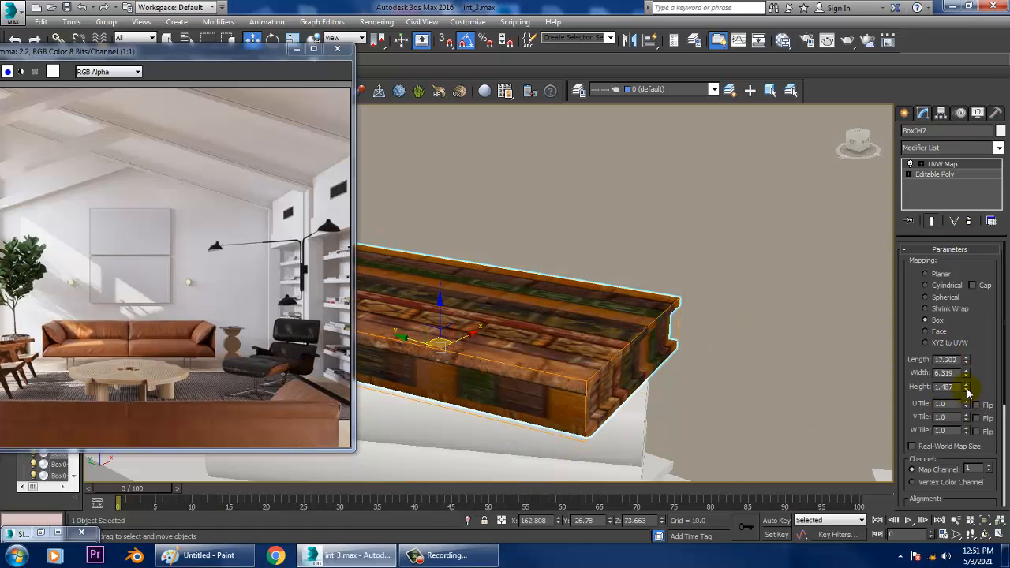
{"action": "left_click_drag", "start_coordinate": [969, 392], "coordinate": [964, 79]}
{"action": "key", "text": "ctrl+z"}
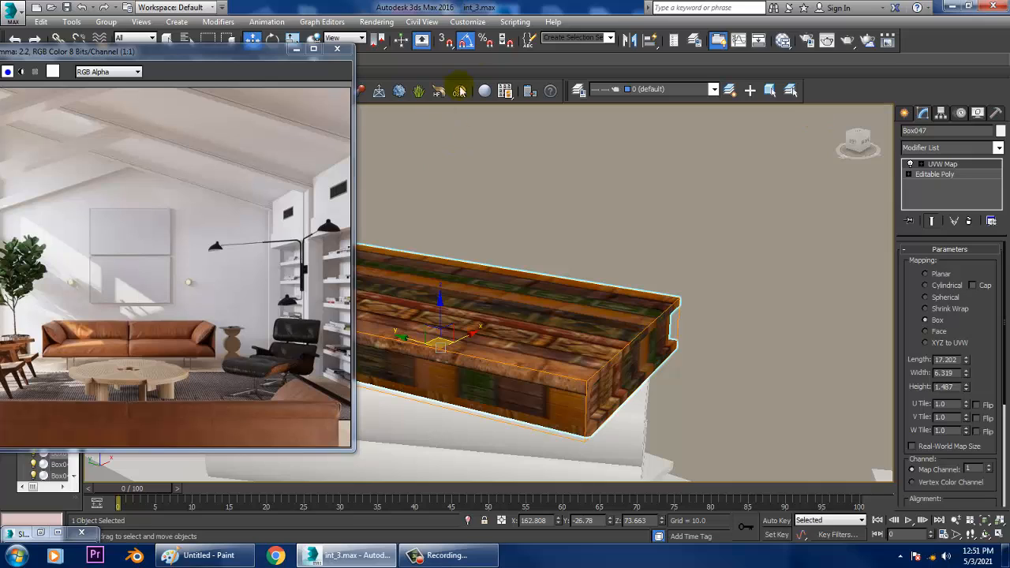
Rotate the book's UVW Map gizmo upright so the book texture runs in a different direction
{"action": "left_click", "coordinate": [918, 165]}
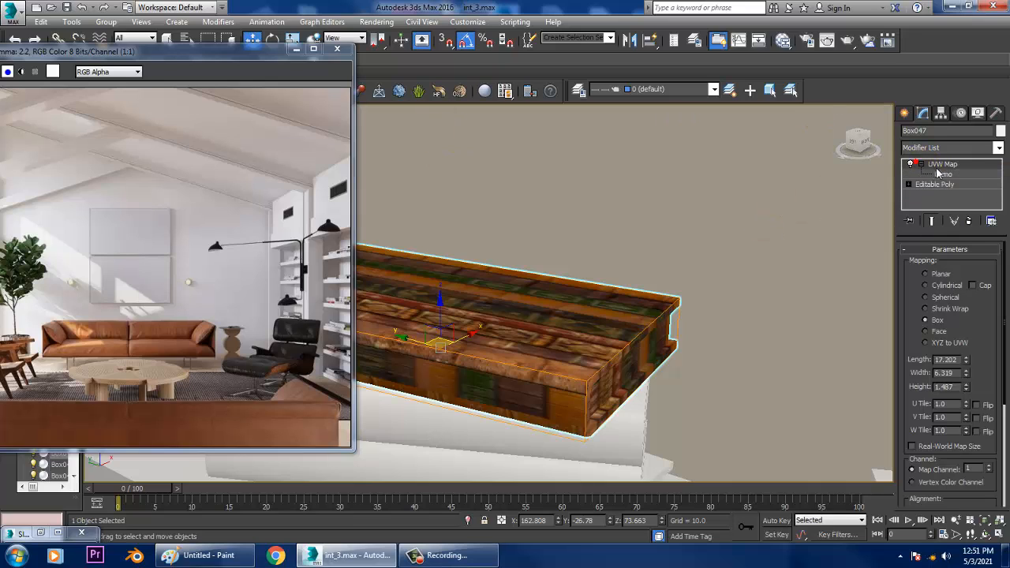
{"action": "left_click", "coordinate": [943, 173]}
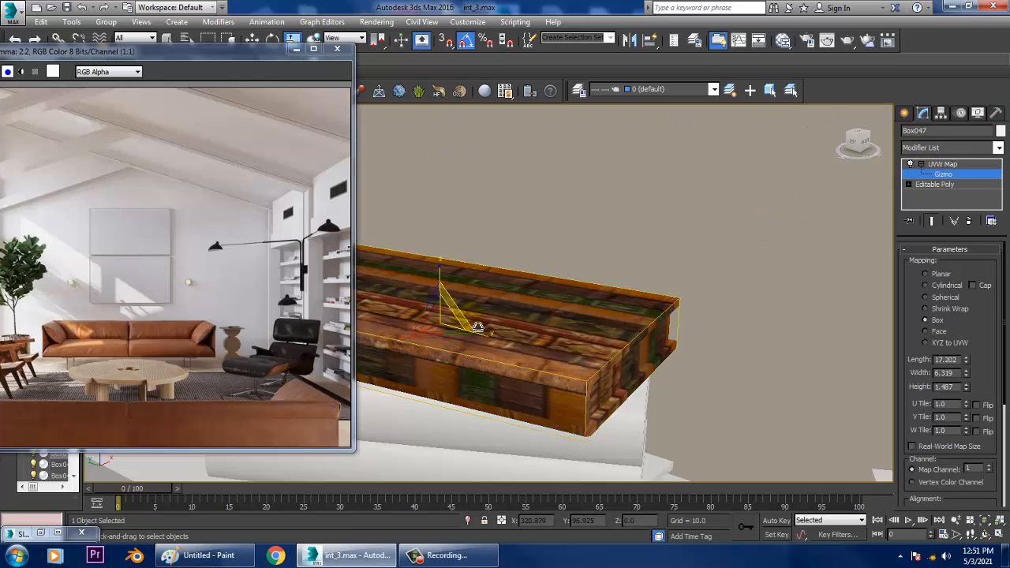
{"action": "key", "text": "e"}
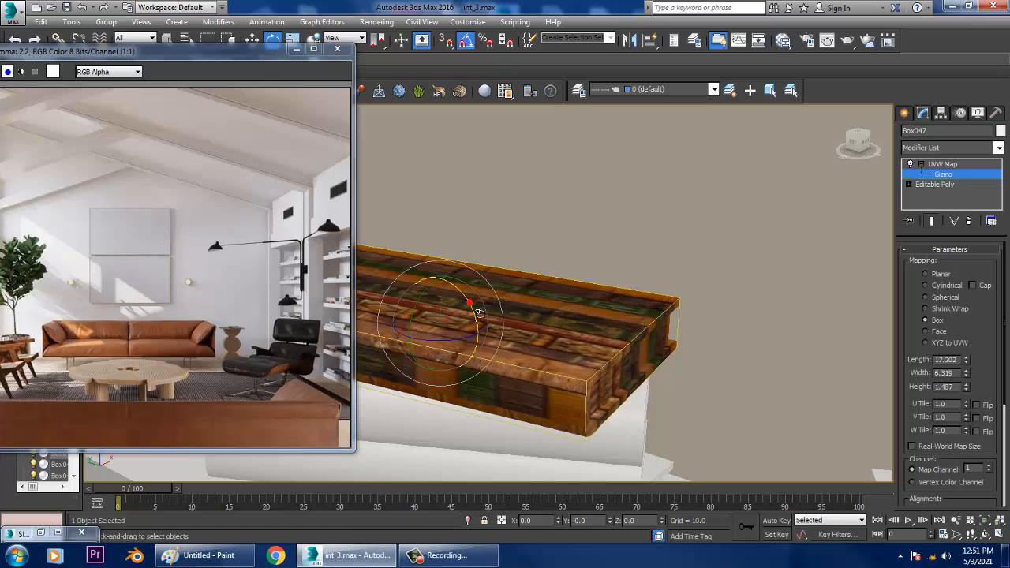
{"action": "left_click_drag", "start_coordinate": [479, 313], "coordinate": [481, 317]}
{"action": "scroll", "coordinate": [533, 266], "scroll_direction": "down", "scroll_amount": 4}
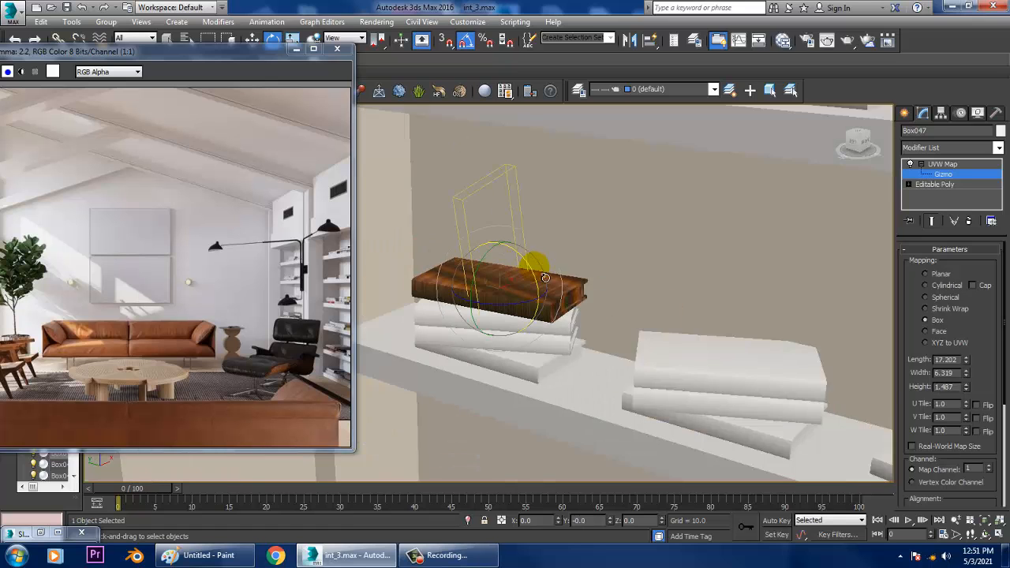
{"action": "middle_click_drag", "start_coordinate": [533, 266], "coordinate": [525, 203]}
{"action": "middle_click_drag", "start_coordinate": [555, 233], "coordinate": [537, 318], "text": "alt"}
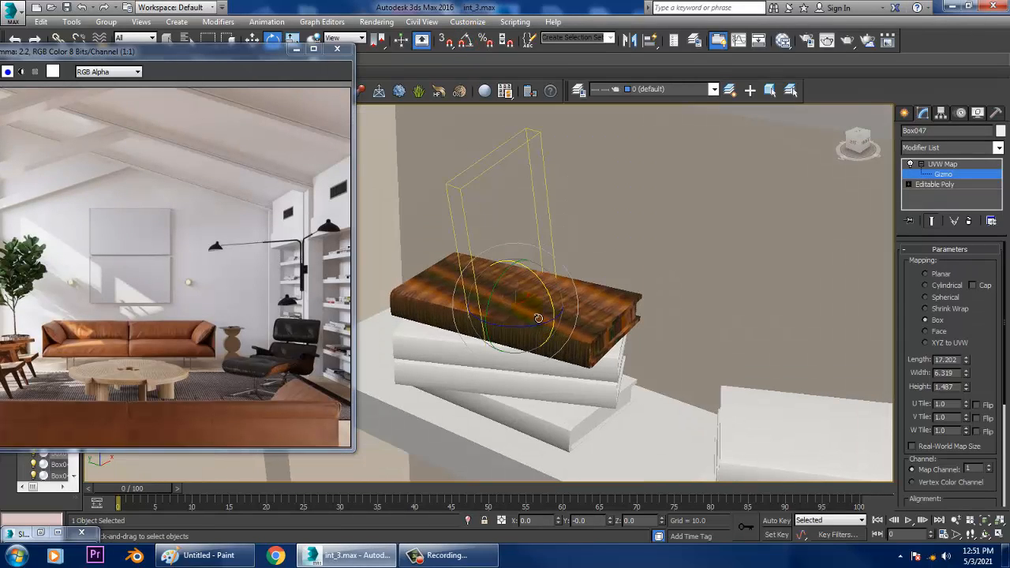
{"action": "mouse_move", "coordinate": [558, 299]}
{"action": "left_mouse_down"}
{"action": "mouse_move", "coordinate": [536, 340]}
{"action": "mouse_move", "coordinate": [543, 336]}
{"action": "left_mouse_up"}
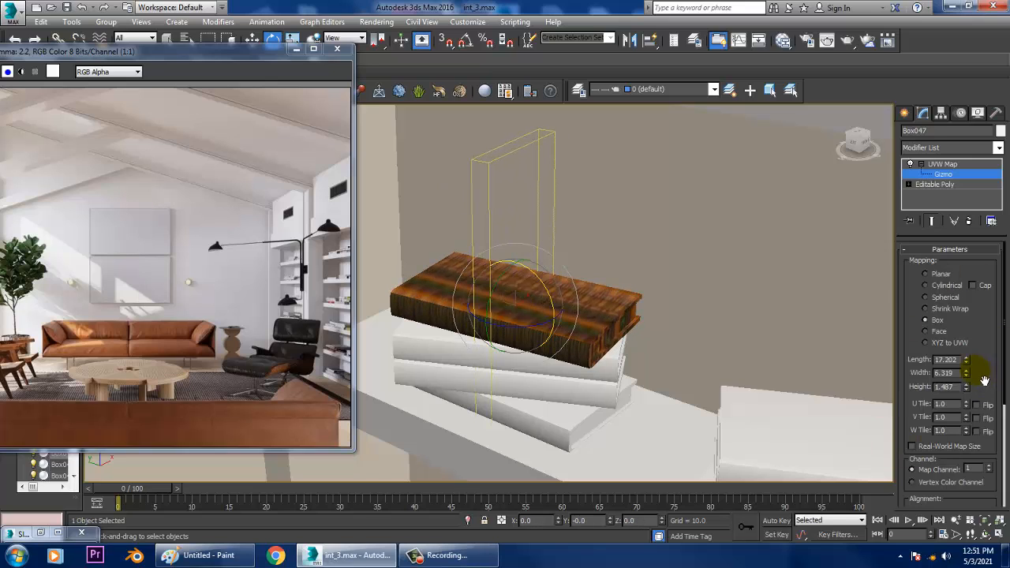
Fit the UVW Map gizmo to the book and increase its mapping length to about 12.35
{"action": "left_click_drag", "start_coordinate": [968, 356], "coordinate": [981, 212]}
{"action": "key", "text": "ctrl+z"}
{"action": "left_click", "coordinate": [931, 373]}
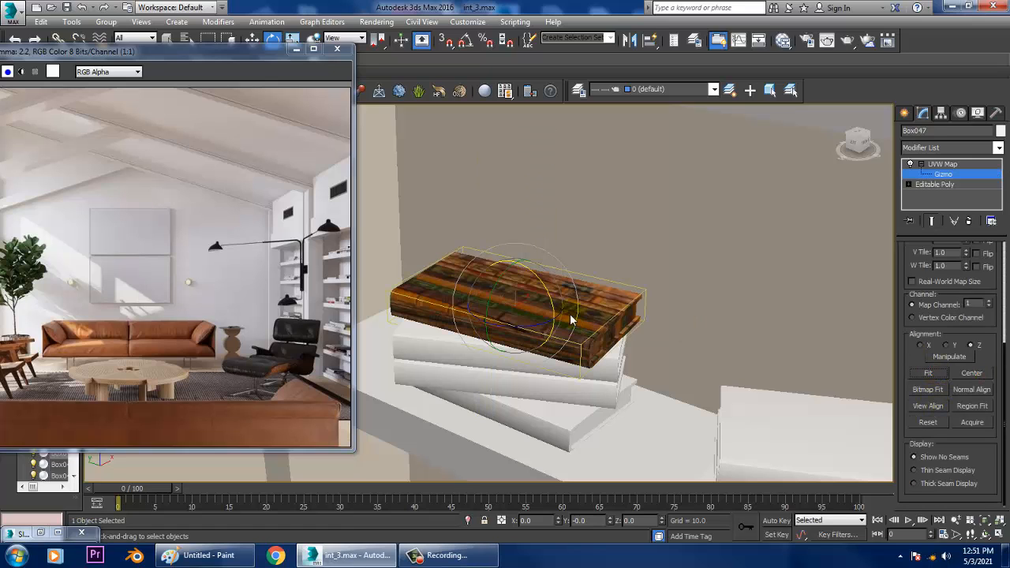
{"action": "middle_click_drag", "start_coordinate": [572, 320], "coordinate": [597, 332], "text": "alt"}
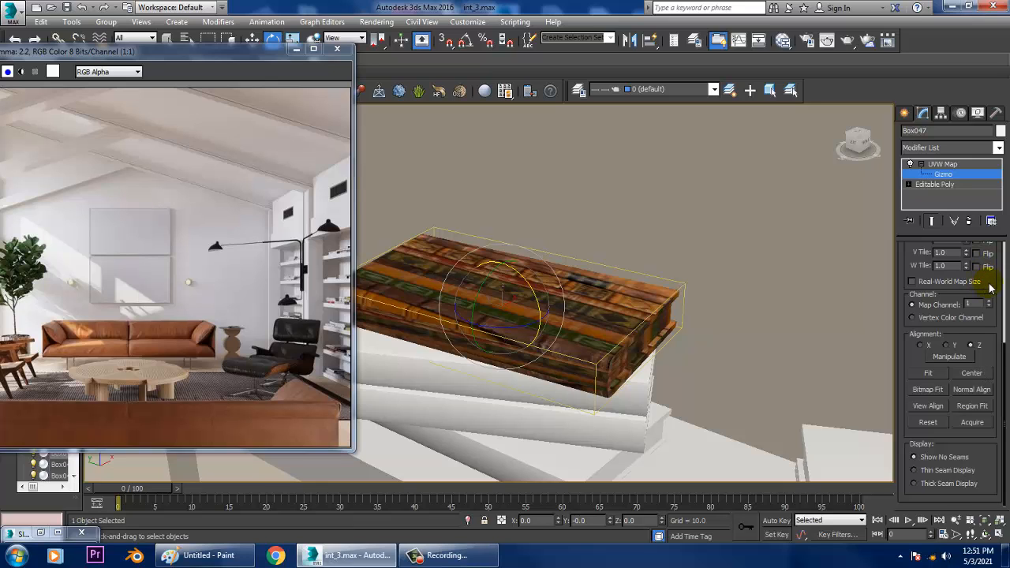
{"action": "left_click_drag", "start_coordinate": [1001, 286], "coordinate": [985, 411]}
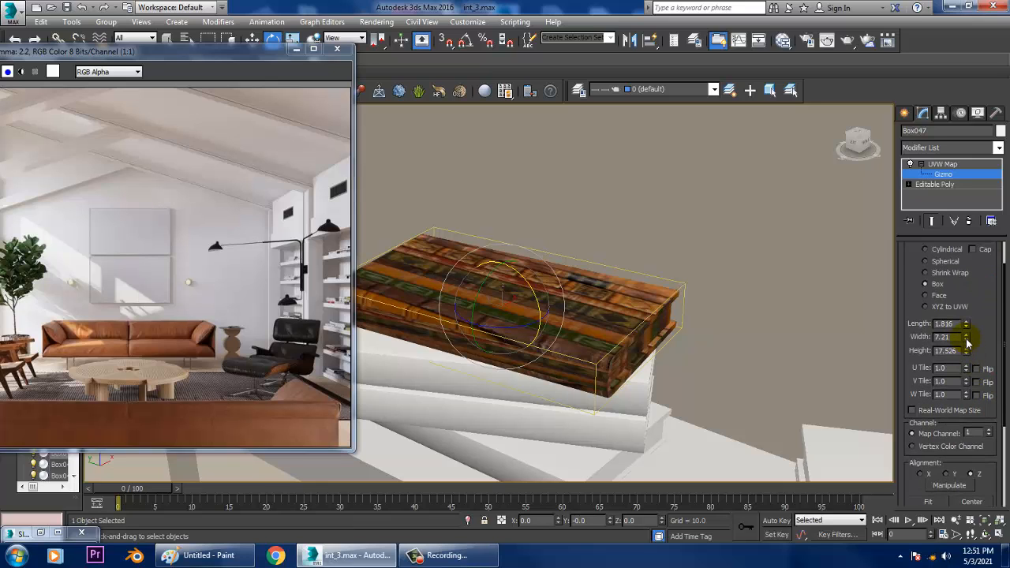
{"action": "left_click_drag", "start_coordinate": [965, 324], "coordinate": [951, 503]}
Convert the mapped top book to an Editable Poly
{"action": "middle_click_drag", "start_coordinate": [588, 335], "coordinate": [653, 341], "text": "alt"}
{"action": "right_click", "coordinate": [654, 335]}
{"action": "mouse_move", "coordinate": [699, 460]}
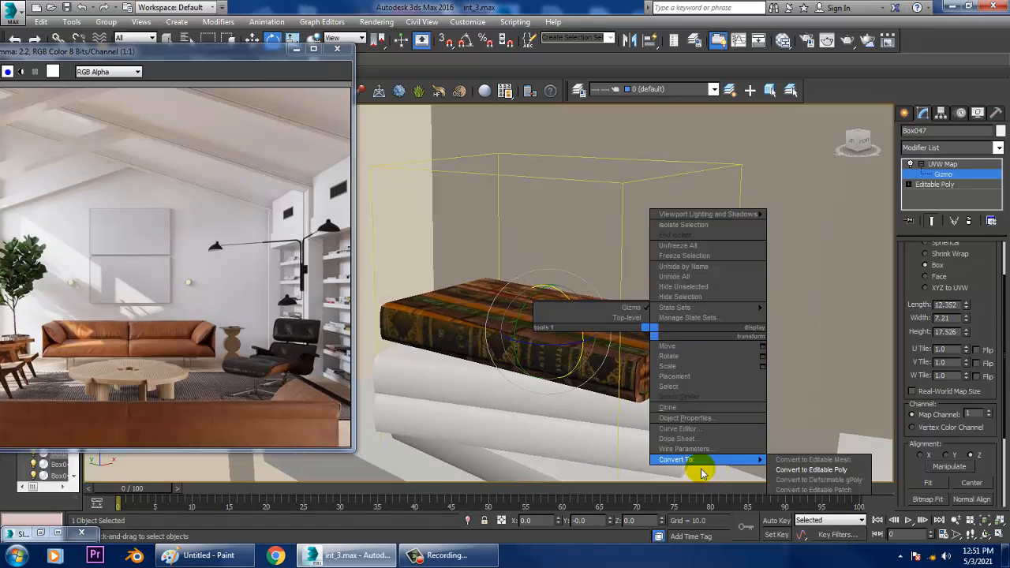
{"action": "left_click", "coordinate": [809, 471]}
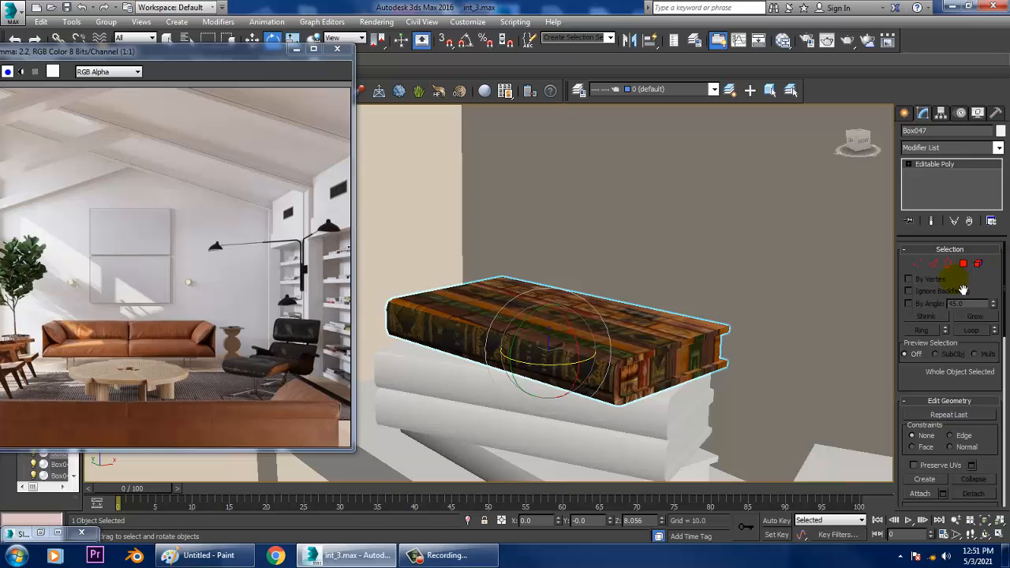
Assign the existing white VRayMtl to the book's page-edge polygons and leave polygon editing
{"action": "left_click", "coordinate": [964, 263]}
{"action": "left_click", "coordinate": [677, 383]}
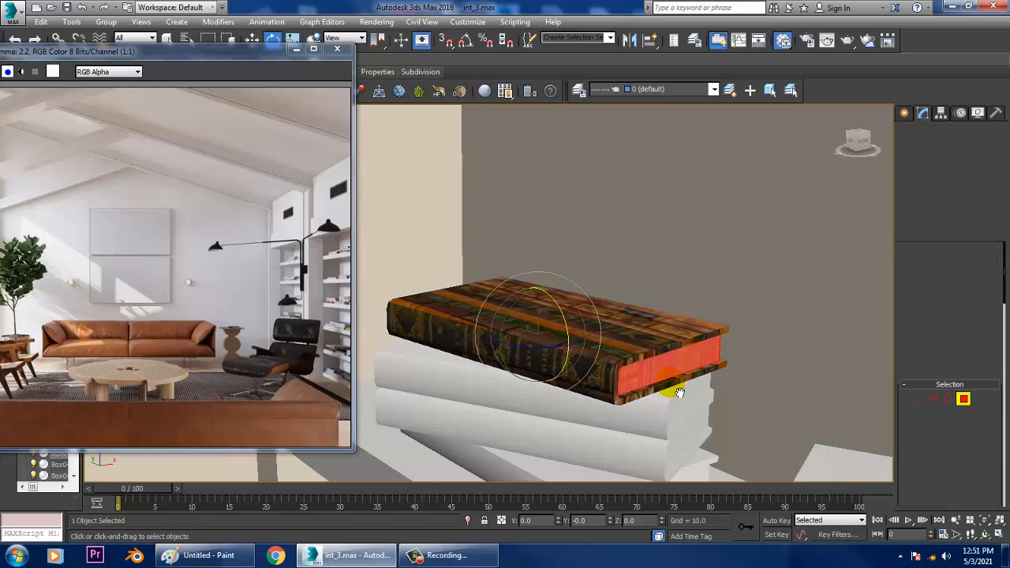
{"action": "key", "text": "m"}
{"action": "left_click", "coordinate": [386, 405]}
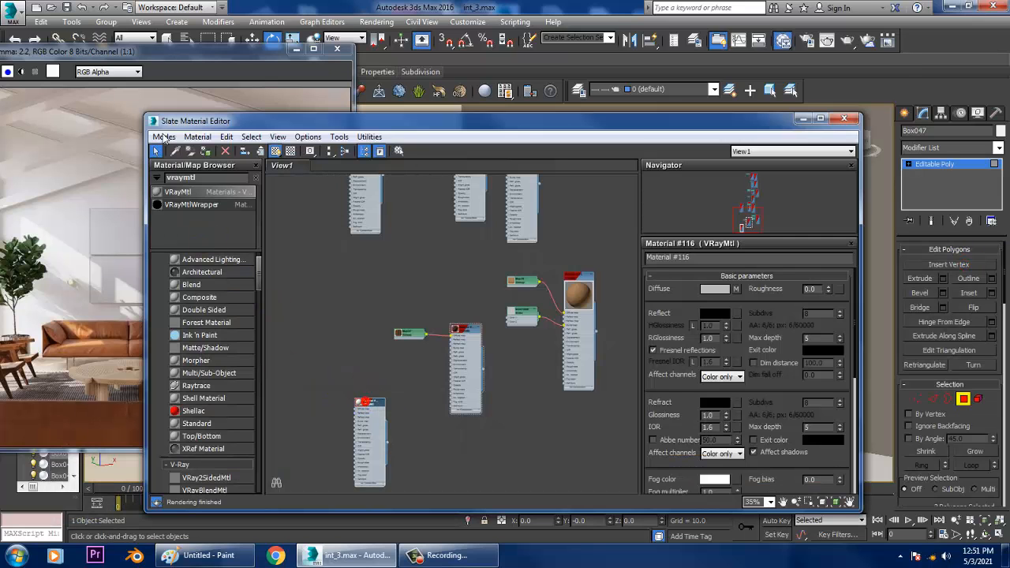
{"action": "left_click", "coordinate": [803, 118]}
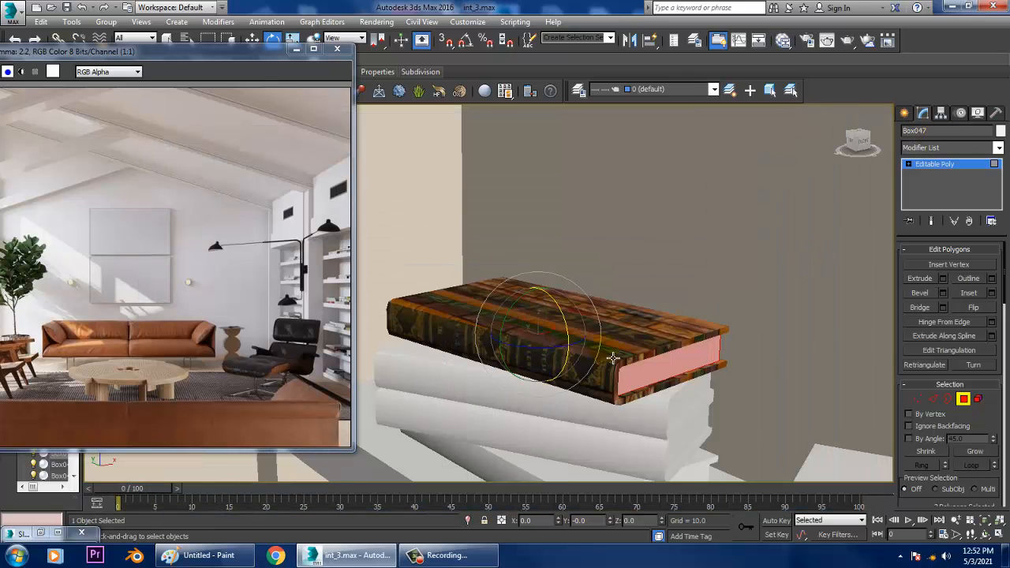
{"action": "scroll", "coordinate": [613, 359], "scroll_direction": "down", "scroll_amount": 2}
{"action": "left_click", "coordinate": [928, 168]}
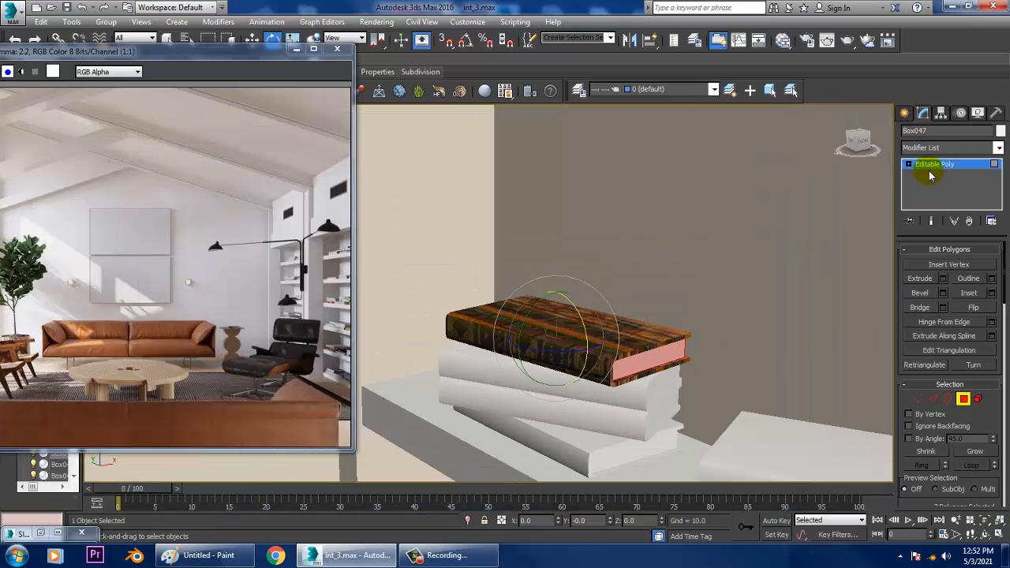
Delete the three untextured books underneath the textured one
{"action": "middle_click_drag", "start_coordinate": [609, 322], "coordinate": [615, 355], "text": "alt"}
{"action": "left_click", "coordinate": [625, 405]}
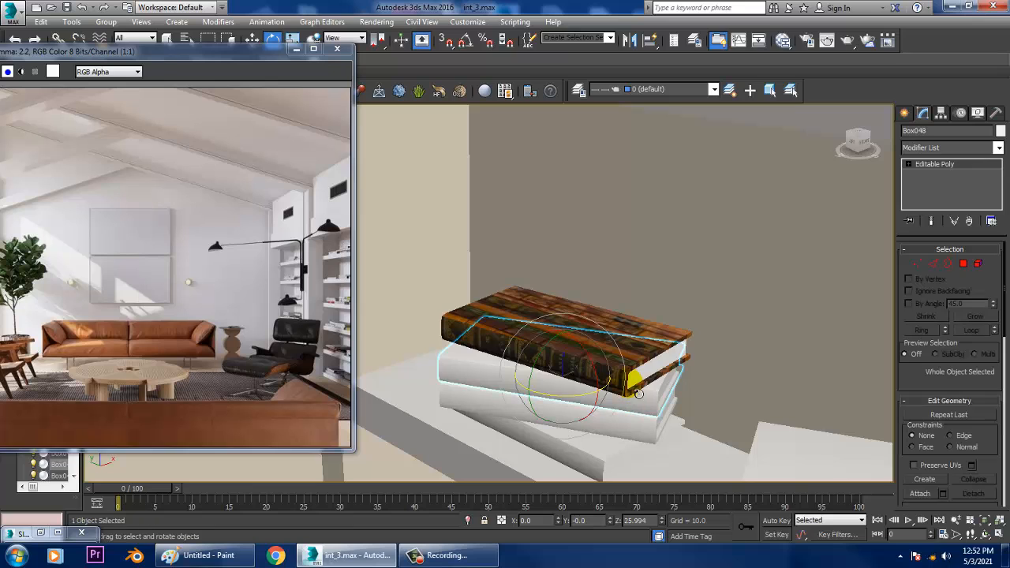
{"action": "key", "text": "w"}
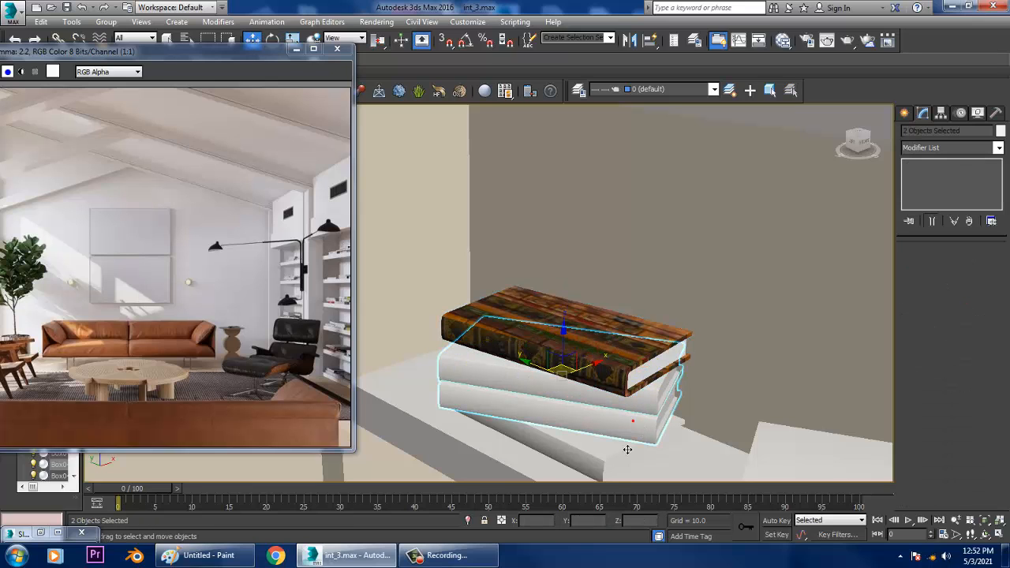
{"action": "left_click", "coordinate": [608, 452], "text": "ctrl"}
{"action": "key", "text": "Delete"}
Make one copy of the textured book directly below it and turn the copy slightly
{"action": "left_click", "coordinate": [626, 348]}
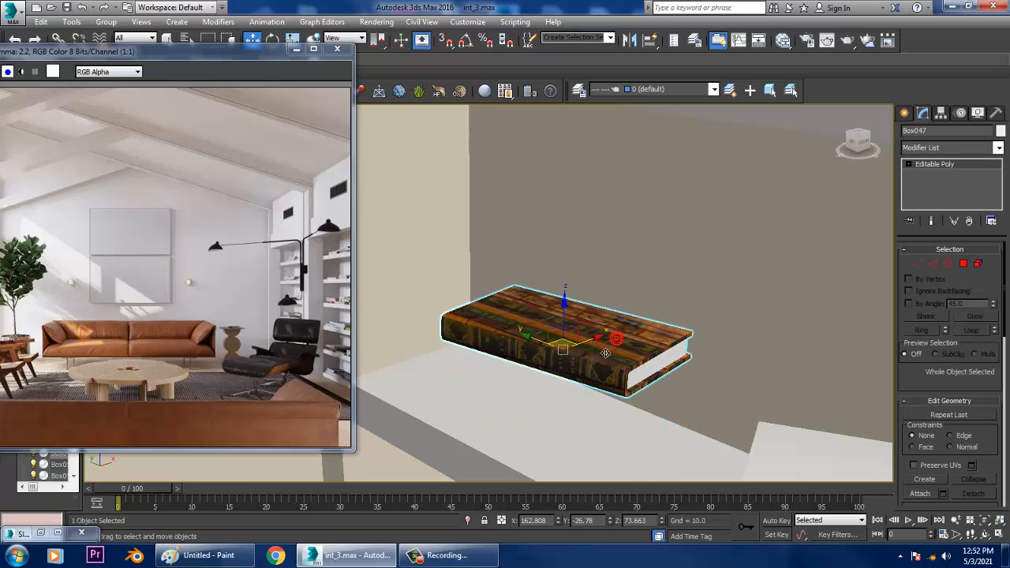
{"action": "middle_click_drag", "start_coordinate": [592, 338], "coordinate": [584, 317], "text": "alt"}
{"action": "mouse_move", "coordinate": [575, 319]}
{"action": "left_mouse_down", "text": "shift"}
{"action": "mouse_move", "coordinate": [574, 349]}
{"action": "mouse_move", "coordinate": [565, 348]}
{"action": "left_mouse_up", "text": "shift"}
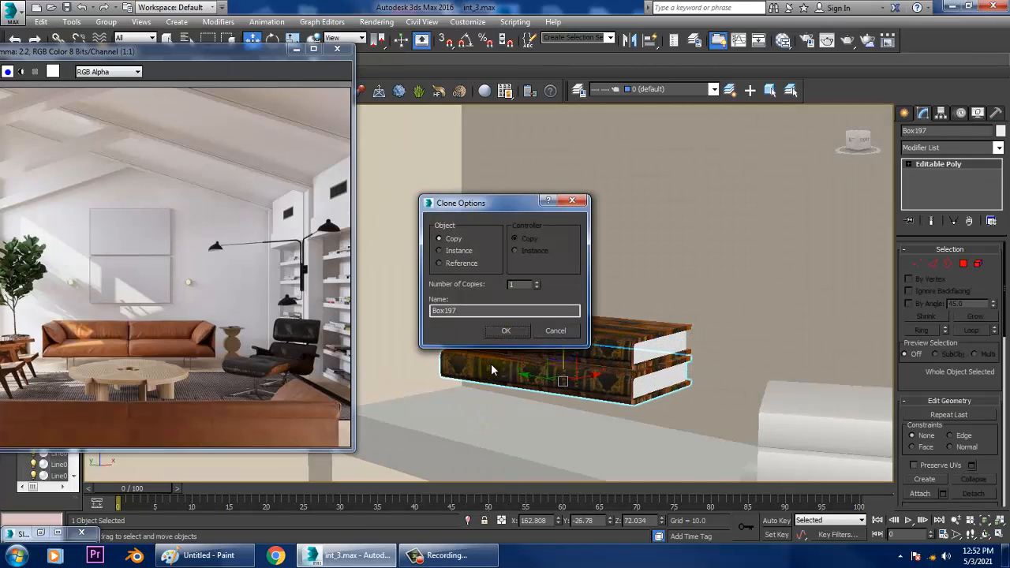
{"action": "left_click", "coordinate": [495, 332]}
{"action": "key", "text": "e"}
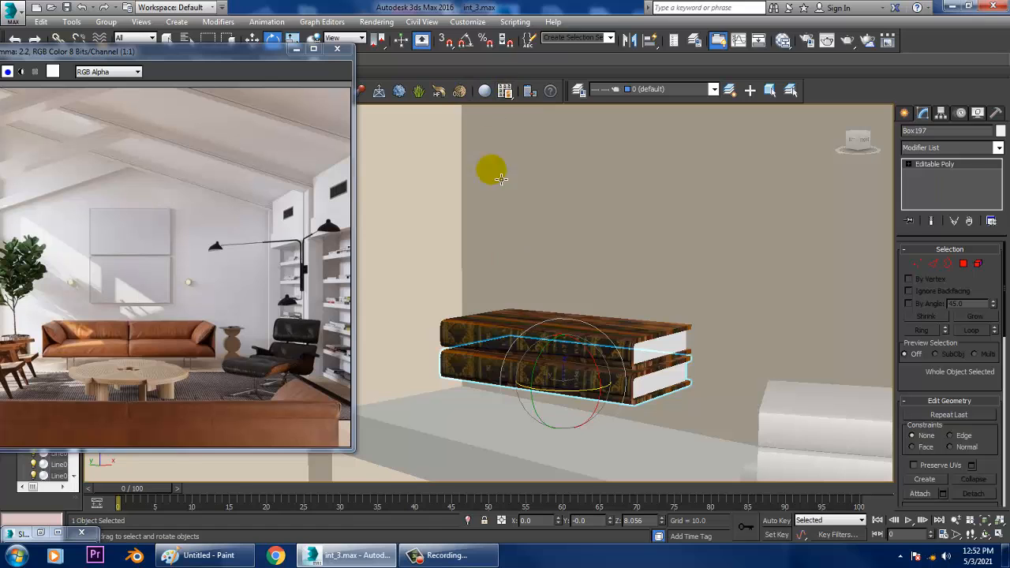
{"action": "middle_click_drag", "start_coordinate": [579, 402], "coordinate": [538, 341], "text": "alt"}
{"action": "key", "text": "w"}
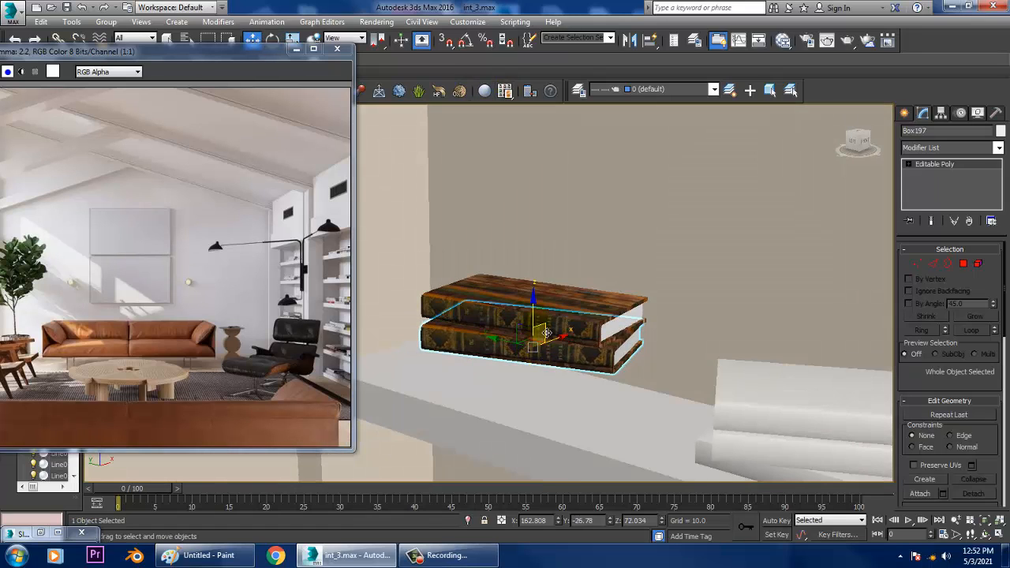
Copy the second book downward as a third book and rotate it slightly out of line
{"action": "left_click_drag", "start_coordinate": [539, 342], "coordinate": [532, 343]}
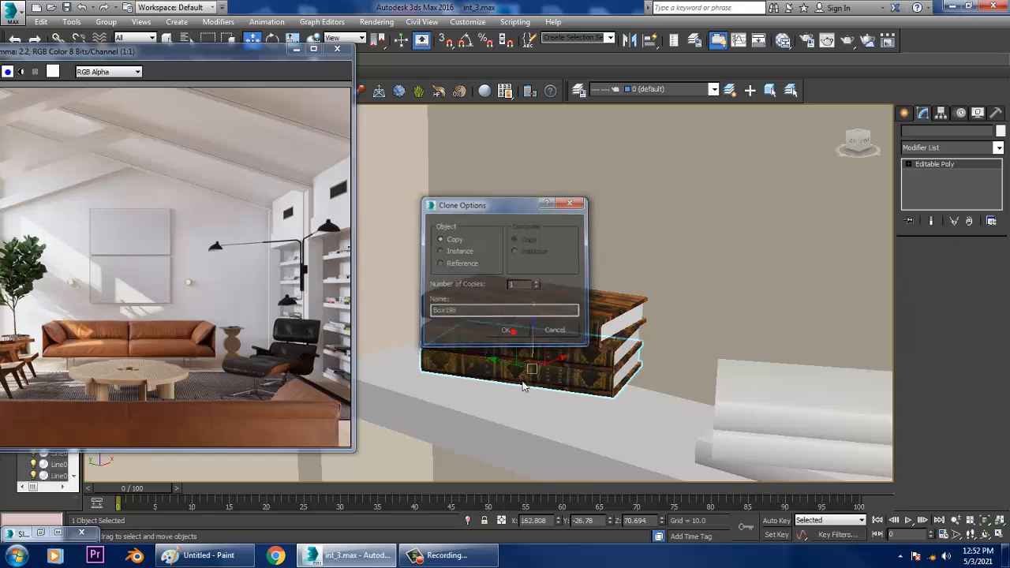
{"action": "left_click", "coordinate": [508, 329]}
{"action": "key", "text": "e"}
{"action": "left_click_drag", "start_coordinate": [559, 392], "coordinate": [555, 391]}
{"action": "key", "text": "w"}
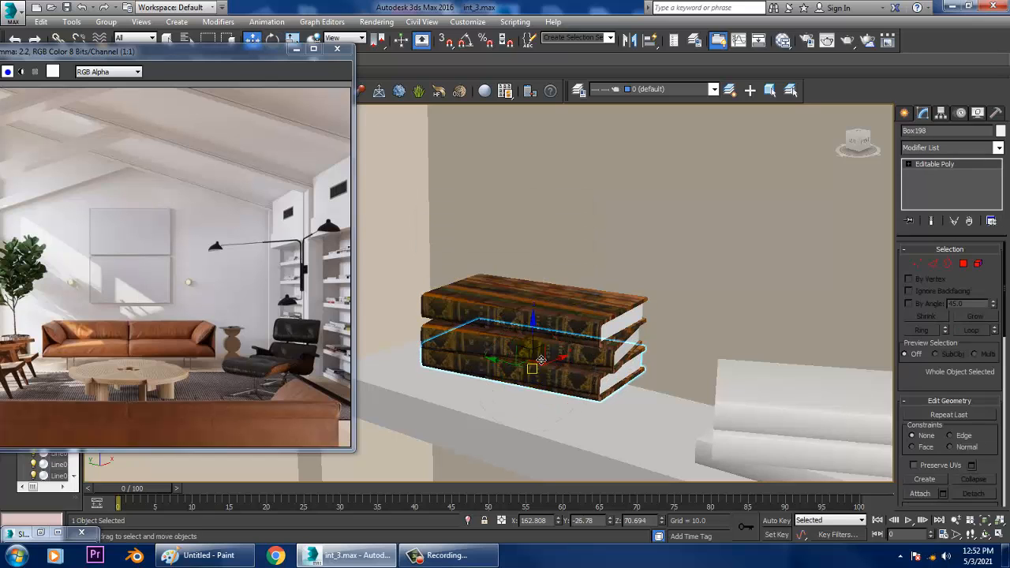
Copy the third book downward to form the bottom book of a four-book stack
{"action": "left_click_drag", "start_coordinate": [541, 341], "coordinate": [546, 364], "text": "shift"}
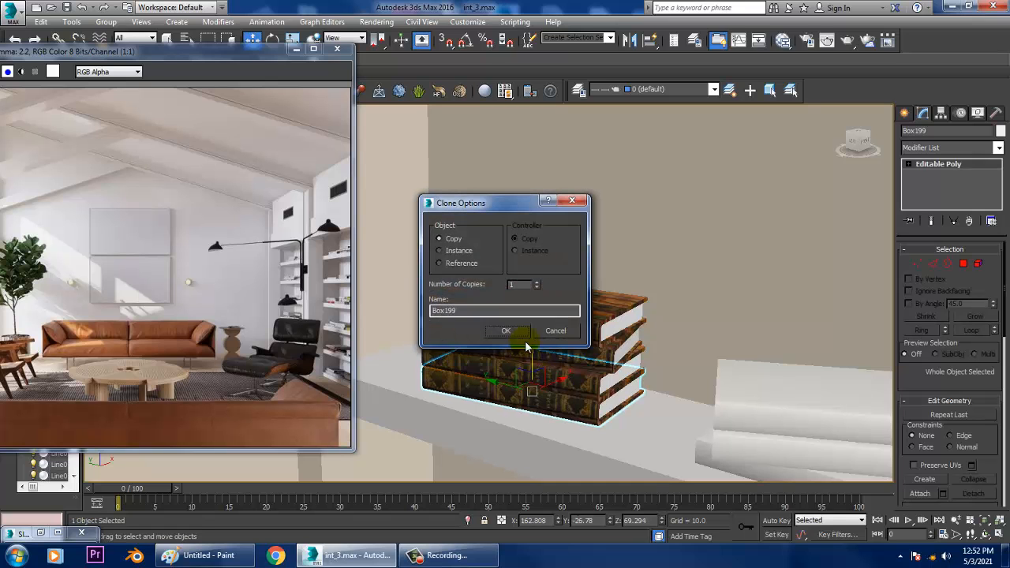
{"action": "left_click", "coordinate": [521, 331]}
{"action": "left_click", "coordinate": [608, 326]}
{"action": "scroll", "coordinate": [609, 326], "scroll_direction": "up", "scroll_amount": 2}
{"action": "mouse_move", "coordinate": [584, 355]}
{"action": "middle_mouse_down", "text": "alt"}
{"action": "mouse_move", "coordinate": [605, 342]}
{"action": "mouse_move", "coordinate": [549, 375]}
{"action": "mouse_move", "coordinate": [594, 368]}
{"action": "middle_mouse_up", "text": "alt"}
{"action": "scroll", "coordinate": [549, 375], "scroll_direction": "down", "scroll_amount": 4}
Delete the untextured book stack beside the four textured books on the same shelf
{"action": "left_click", "coordinate": [673, 383], "text": "ctrl"}
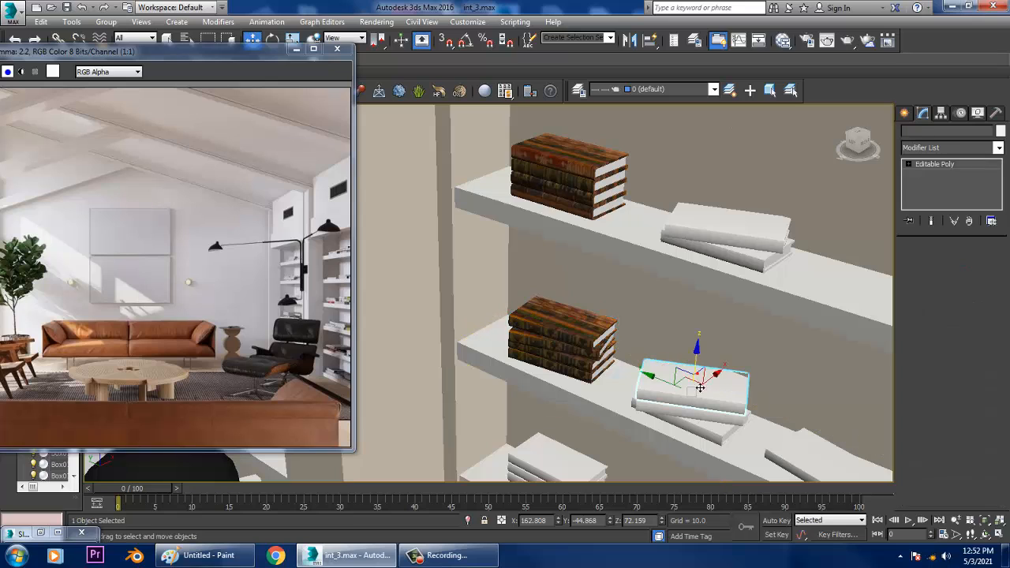
{"action": "left_click", "coordinate": [691, 432], "text": "ctrl"}
{"action": "left_click", "coordinate": [713, 443], "text": "ctrl"}
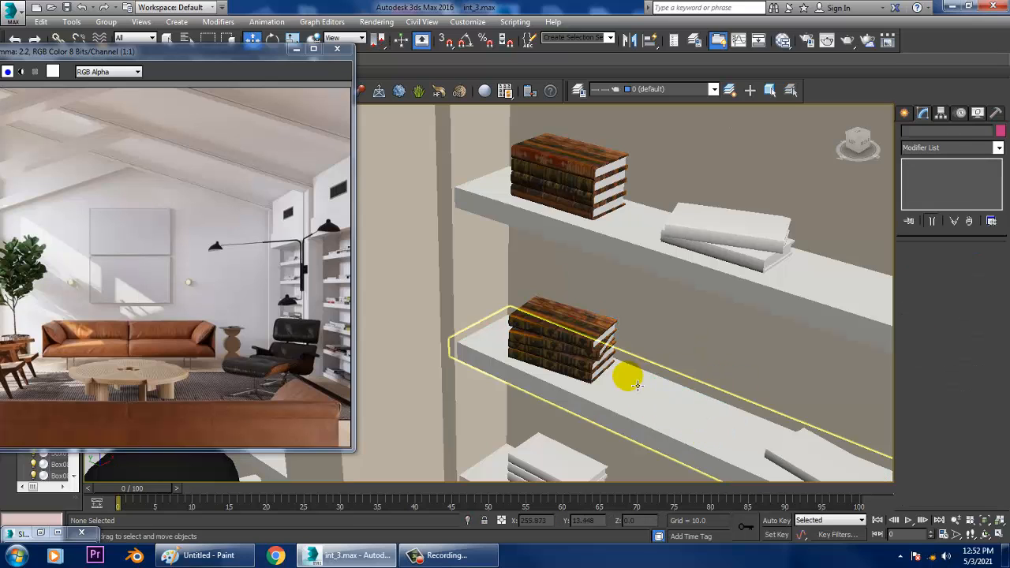
Select all four textured books and copy the stack along the shelf into the emptied spot
{"action": "left_click", "coordinate": [562, 339]}
{"action": "left_click", "coordinate": [586, 374], "text": "ctrl"}
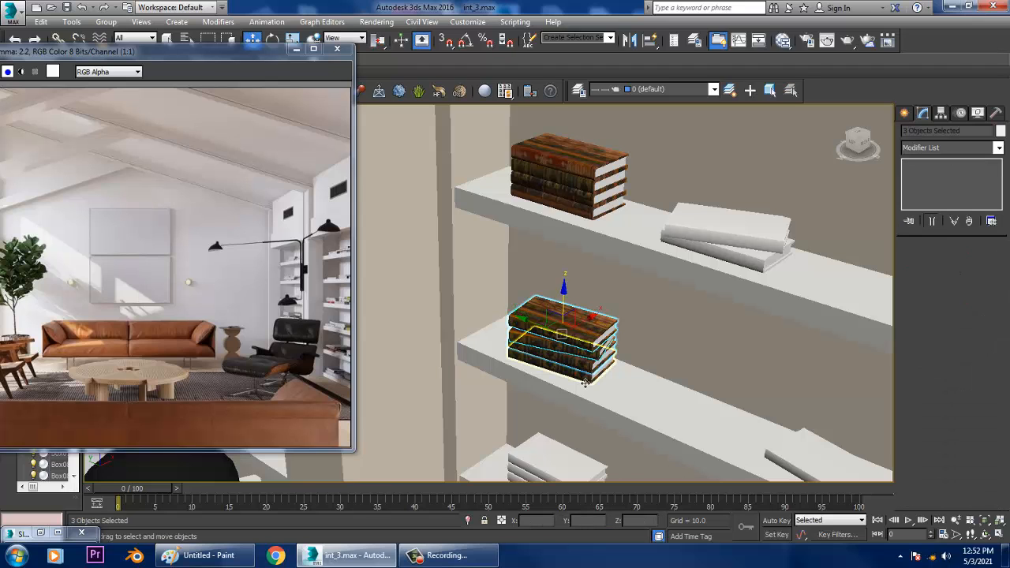
{"action": "mouse_move", "coordinate": [541, 331]}
{"action": "left_mouse_down", "text": "shift"}
{"action": "mouse_move", "coordinate": [666, 387]}
{"action": "mouse_move", "coordinate": [605, 408]}
{"action": "left_mouse_up", "text": "shift"}
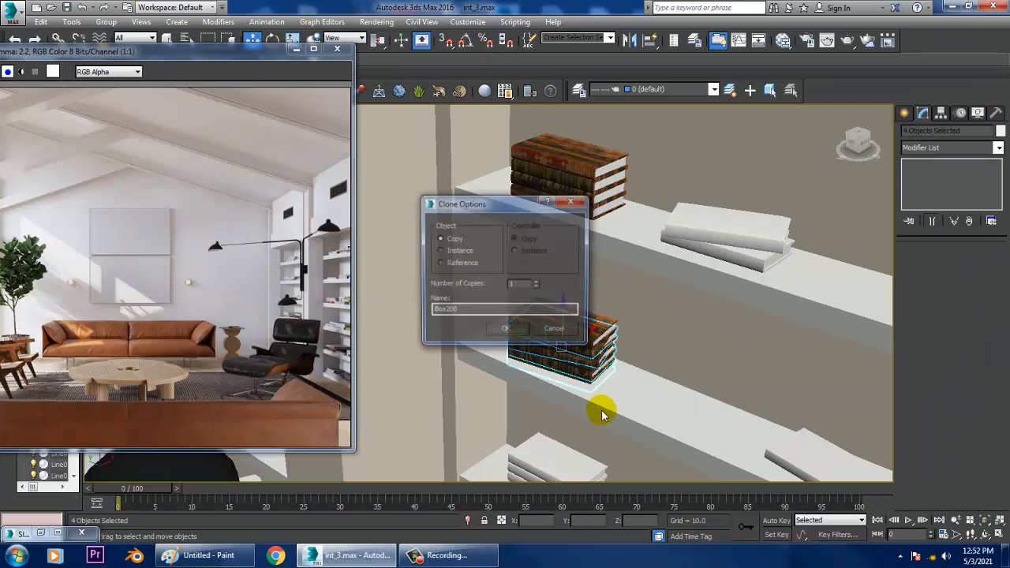
{"action": "left_click", "coordinate": [557, 330]}
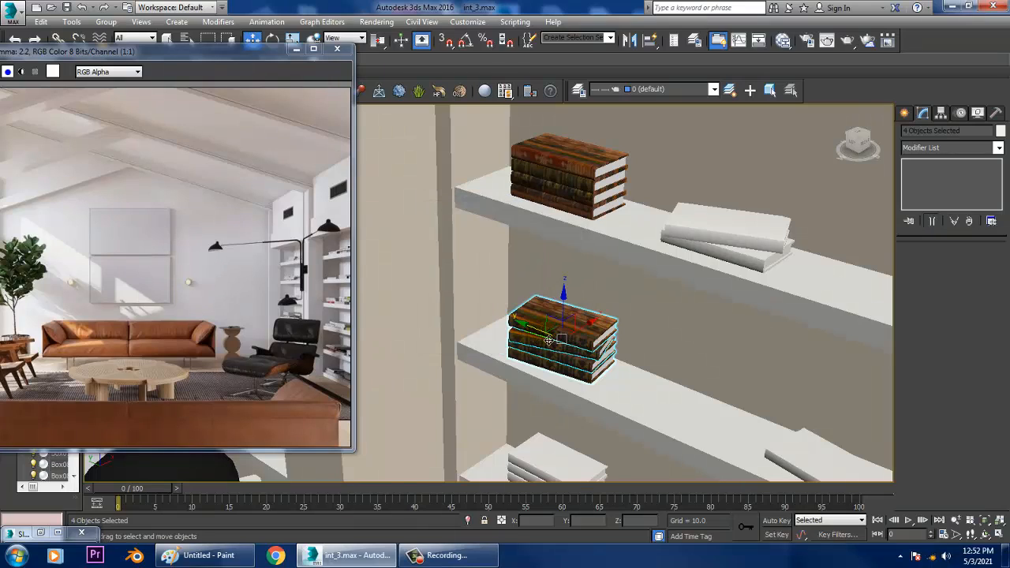
{"action": "mouse_move", "coordinate": [547, 335]}
{"action": "left_mouse_down", "text": "shift"}
{"action": "mouse_move", "coordinate": [671, 385]}
{"action": "mouse_move", "coordinate": [604, 397]}
{"action": "left_mouse_up", "text": "shift"}
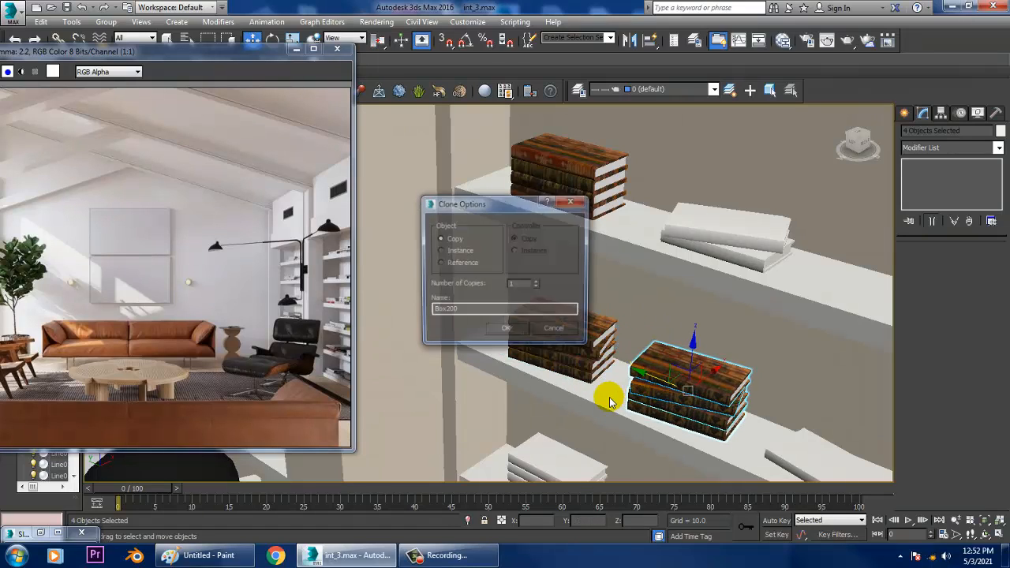
{"action": "left_click", "coordinate": [500, 330]}
Delete the top book of the copied stack and rotate the next book askew on the pile
{"action": "left_click", "coordinate": [655, 365]}
{"action": "left_click", "coordinate": [757, 430]}
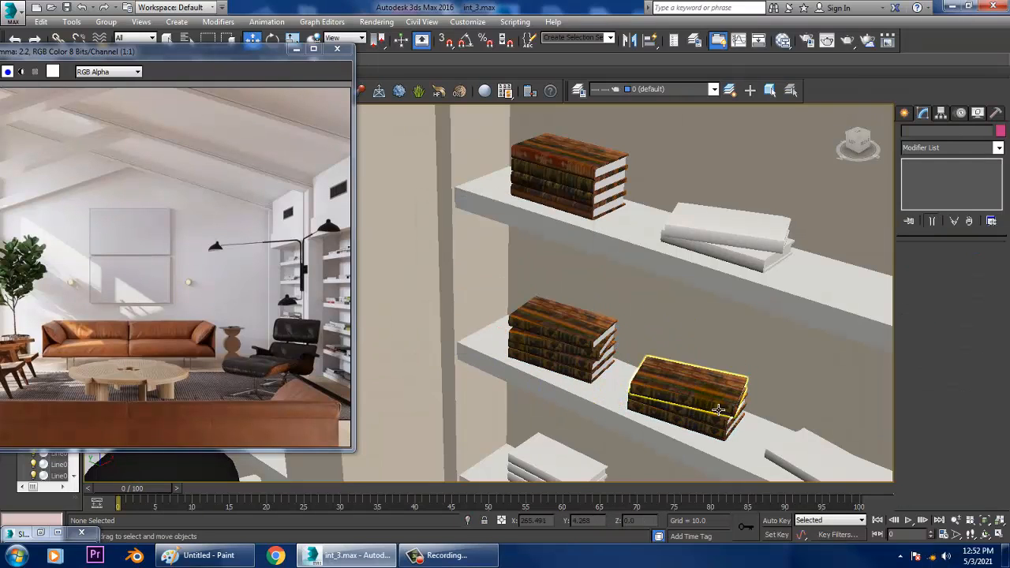
{"action": "left_click", "coordinate": [714, 402]}
{"action": "key", "text": "e"}
{"action": "left_click_drag", "start_coordinate": [711, 427], "coordinate": [657, 430]}
{"action": "key", "text": "w"}
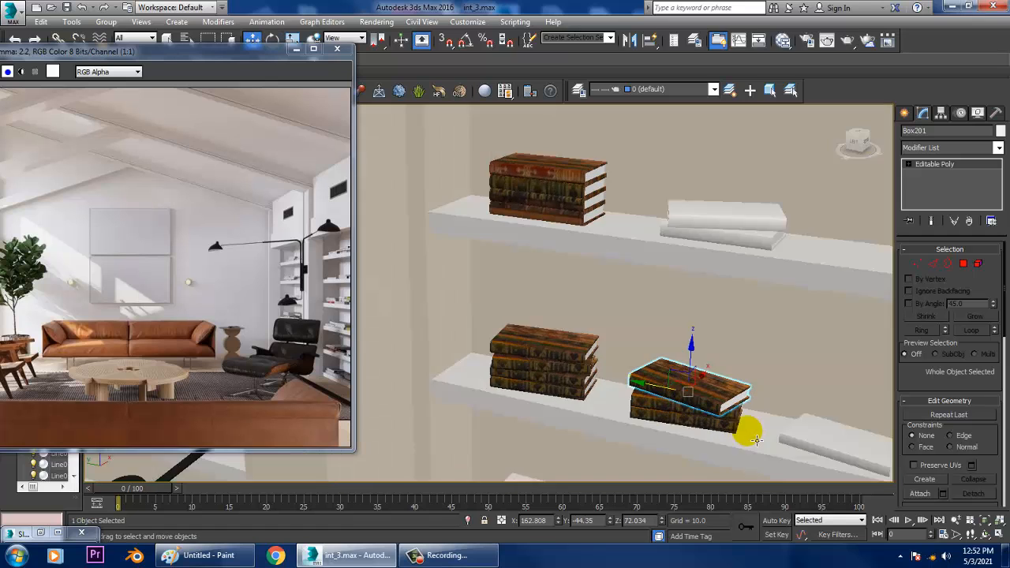
Delete the single untextured book beside the askew stack and copy that stack's bottom textured book along the shelf into its place
{"action": "middle_click_drag", "start_coordinate": [744, 429], "coordinate": [677, 400], "text": "alt"}
{"action": "left_click", "coordinate": [680, 400]}
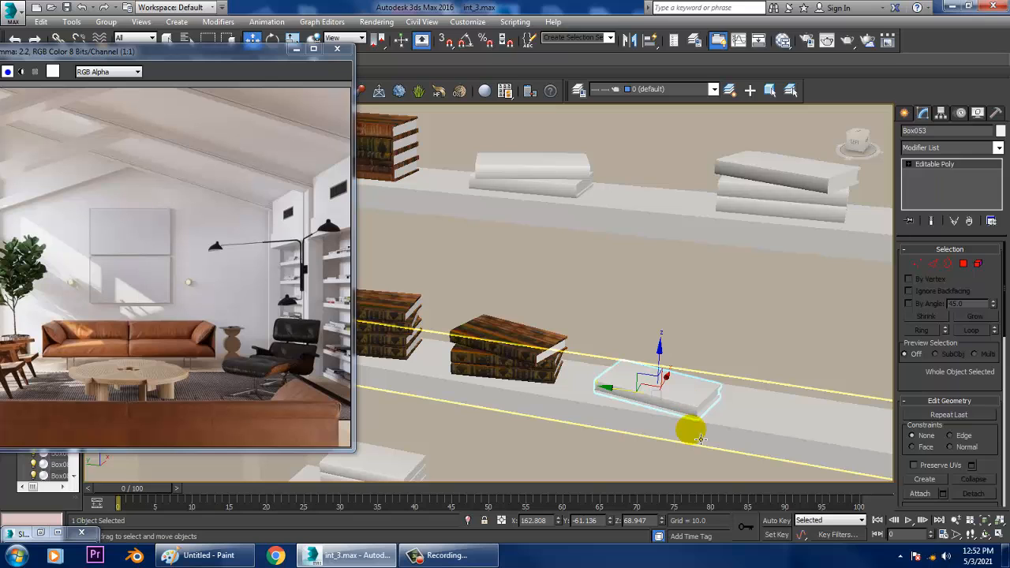
{"action": "key", "text": "Delete"}
{"action": "left_click", "coordinate": [491, 374]}
{"action": "middle_click_drag", "start_coordinate": [491, 374], "coordinate": [483, 378], "text": "alt"}
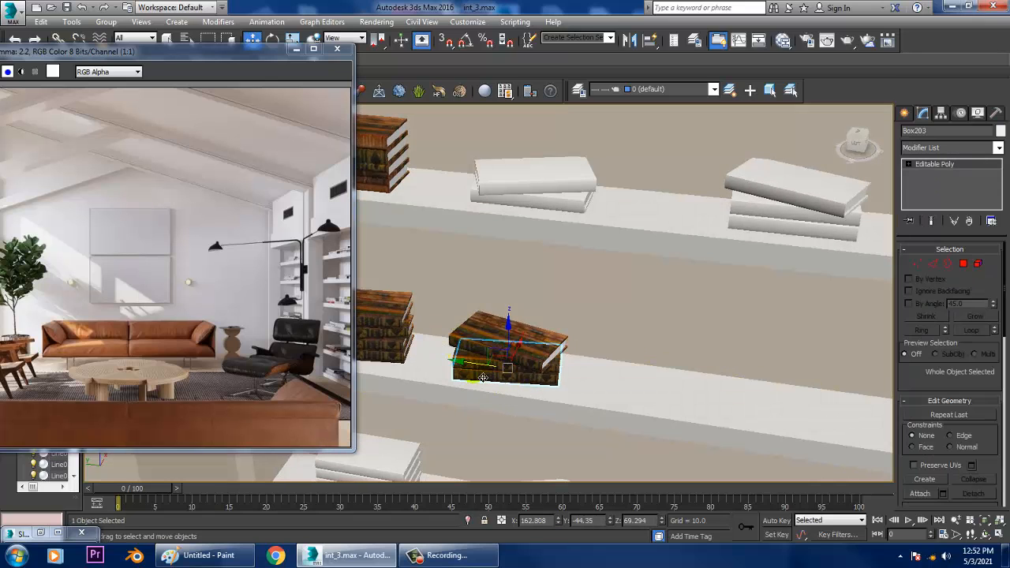
{"action": "mouse_move", "coordinate": [483, 377]}
{"action": "left_mouse_down", "text": "shift"}
{"action": "mouse_move", "coordinate": [645, 401]}
{"action": "mouse_move", "coordinate": [643, 424]}
{"action": "mouse_move", "coordinate": [693, 432]}
{"action": "mouse_move", "coordinate": [677, 418]}
{"action": "left_mouse_up", "text": "shift"}
{"action": "left_click", "coordinate": [511, 336]}
Rotate the copied single book slightly about its vertical axis so it sits askew on the shelf
{"action": "key", "text": "e"}
{"action": "scroll", "coordinate": [674, 414], "scroll_direction": "down", "scroll_amount": 5}
{"action": "key", "text": "z"}
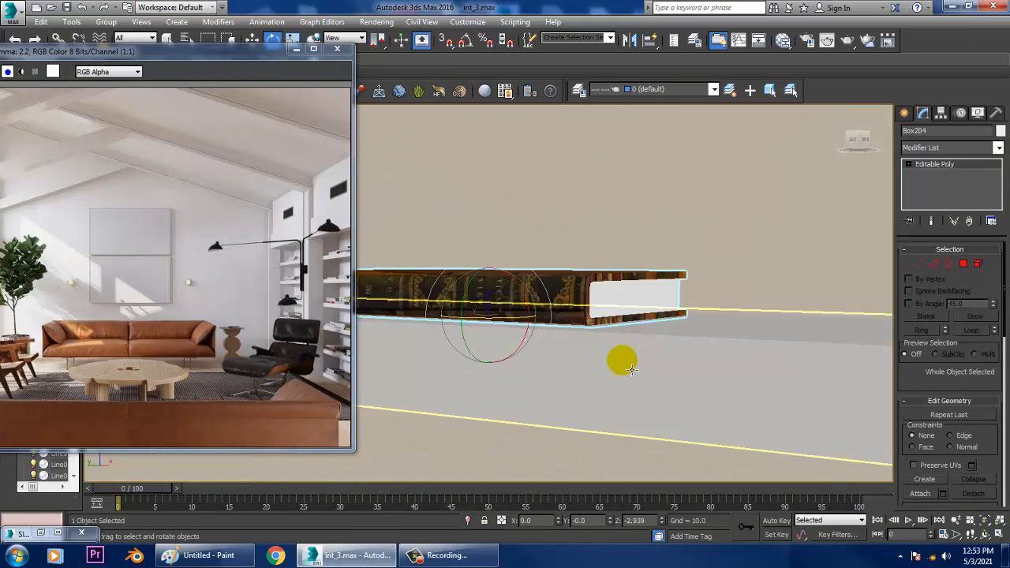
{"action": "scroll", "coordinate": [655, 371], "scroll_direction": "down", "scroll_amount": 5}
{"action": "middle_click_drag", "start_coordinate": [672, 426], "coordinate": [690, 324], "text": "alt"}
{"action": "scroll", "coordinate": [695, 331], "scroll_direction": "down", "scroll_amount": 3}
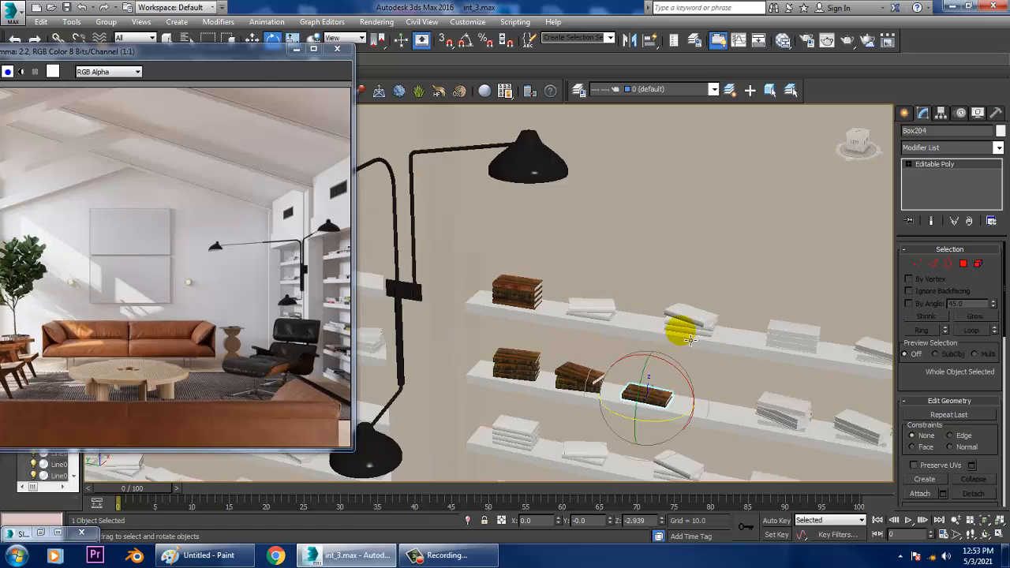
Delete the untextured two-book stack beside the textured books on the shelf above
{"action": "scroll", "coordinate": [666, 334], "scroll_direction": "up", "scroll_amount": 10}
{"action": "left_click", "coordinate": [469, 335]}
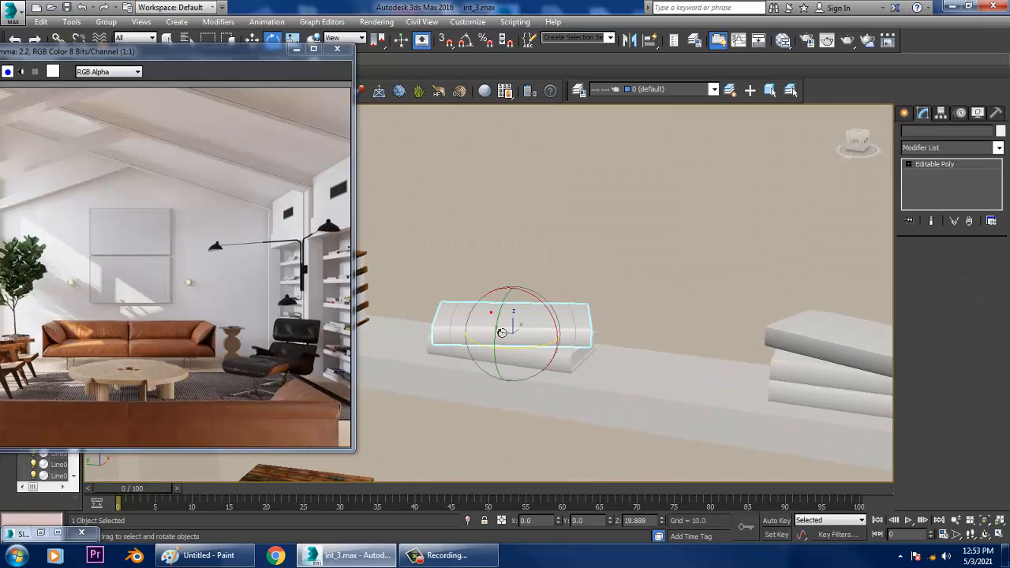
{"action": "key", "text": "Delete"}
Select the three books of the askew textured stack and copy them up to the emptied spot on the upper shelf
{"action": "scroll", "coordinate": [521, 359], "scroll_direction": "down", "scroll_amount": 3}
{"action": "middle_click_drag", "start_coordinate": [521, 358], "coordinate": [613, 282]}
{"action": "left_click", "coordinate": [609, 436]}
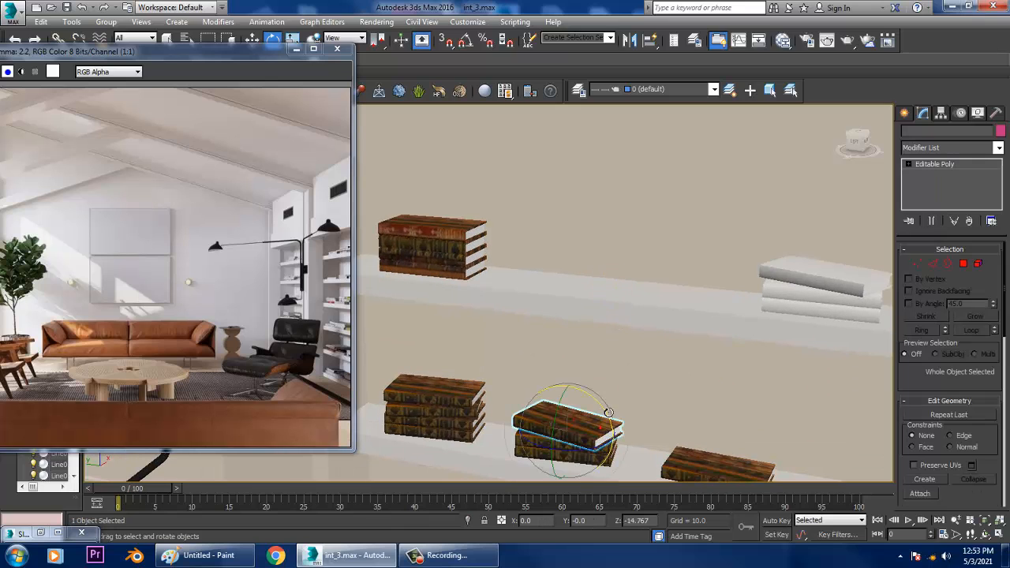
{"action": "key", "text": "w"}
{"action": "left_click", "coordinate": [524, 440], "text": "ctrl"}
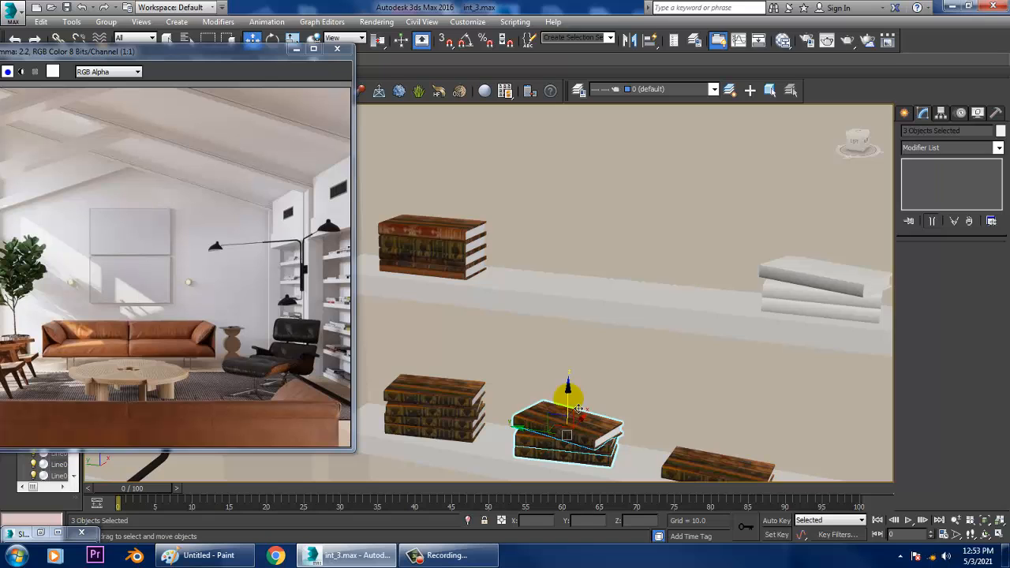
{"action": "left_click_drag", "start_coordinate": [579, 409], "coordinate": [574, 237]}
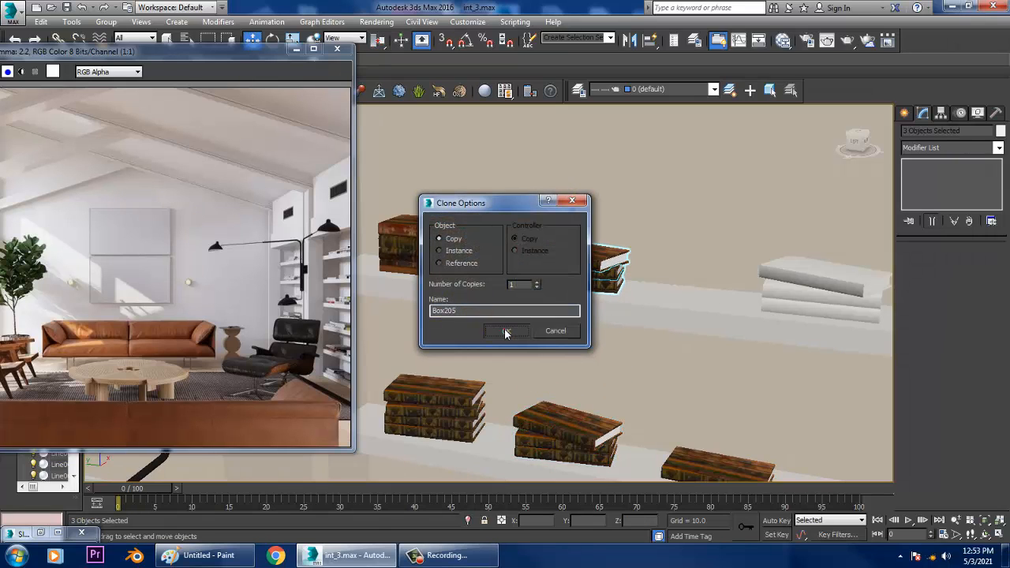
{"action": "left_click", "coordinate": [505, 332]}
Rotate the top book of the copied upper-shelf stack to about -13.6° around the vertical axis
{"action": "key", "text": "z"}
{"action": "scroll", "coordinate": [593, 330], "scroll_direction": "down", "scroll_amount": 1}
{"action": "left_click", "coordinate": [730, 318]}
{"action": "scroll", "coordinate": [728, 315], "scroll_direction": "down", "scroll_amount": 3}
{"action": "key", "text": "r"}
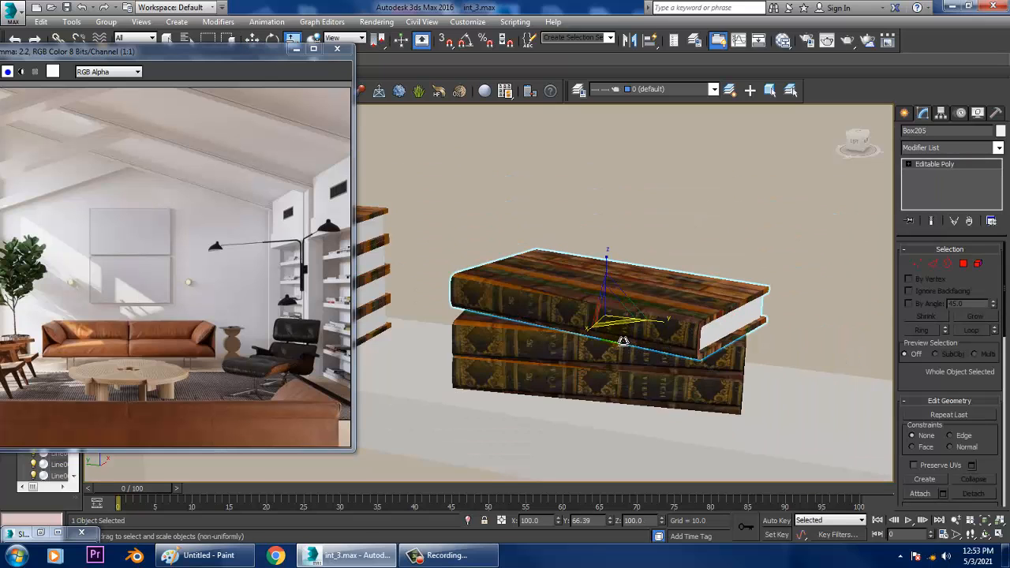
{"action": "key", "text": "w"}
{"action": "key", "text": "e"}
{"action": "left_click_drag", "start_coordinate": [657, 341], "coordinate": [620, 351]}
{"action": "scroll", "coordinate": [617, 355], "scroll_direction": "down", "scroll_amount": 2}
{"action": "scroll", "coordinate": [618, 355], "scroll_direction": "down", "scroll_amount": 5}
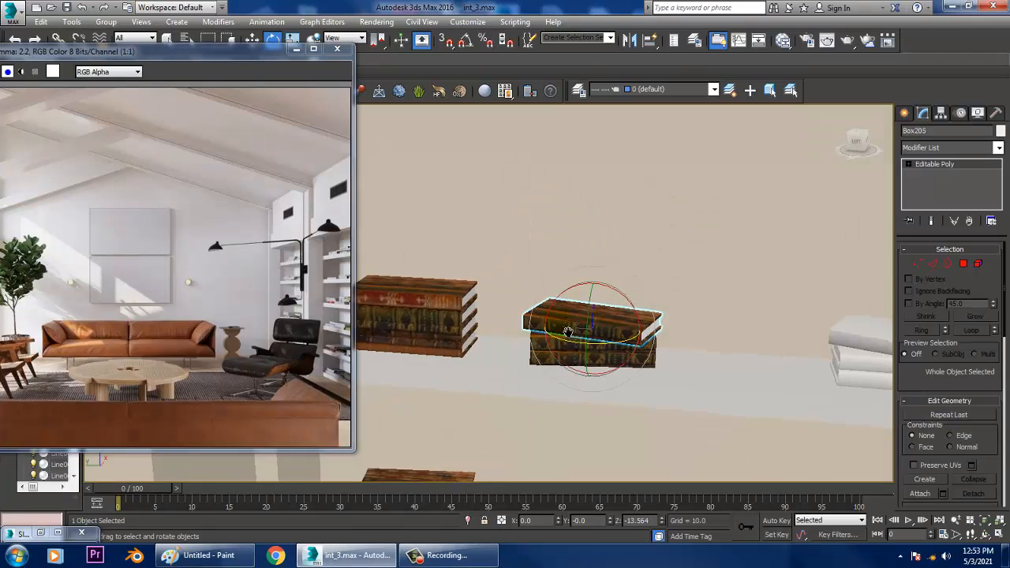
Select all parts of the three wall vents above the shelves, excluding the walls, roof, beam and lamp from the selection
{"action": "middle_click_drag", "start_coordinate": [590, 367], "coordinate": [709, 361], "text": "alt"}
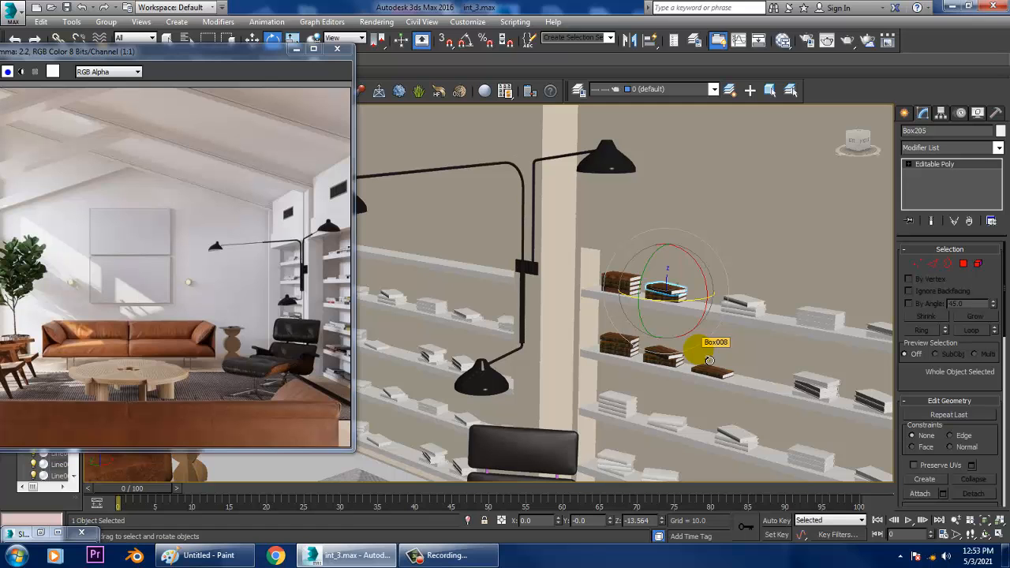
{"action": "scroll", "coordinate": [708, 360], "scroll_direction": "down", "scroll_amount": 15}
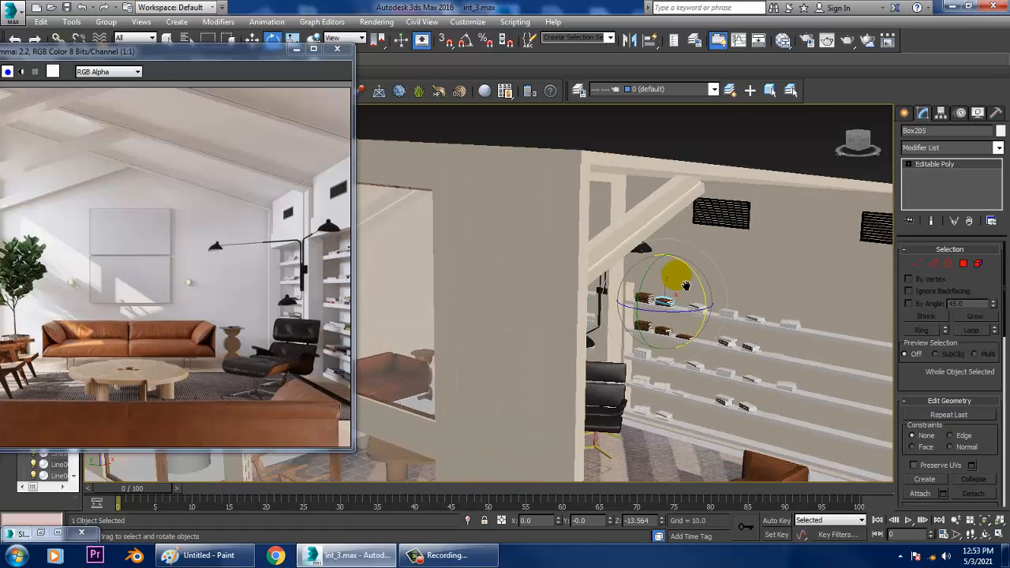
{"action": "scroll", "coordinate": [668, 321], "scroll_direction": "up", "scroll_amount": 10}
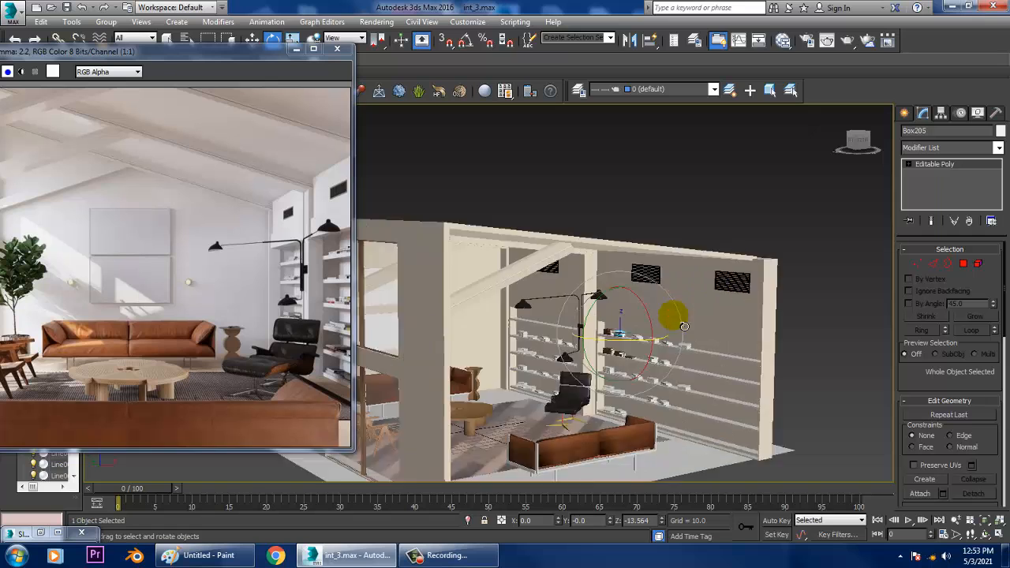
{"action": "scroll", "coordinate": [778, 289], "scroll_direction": "down", "scroll_amount": 3}
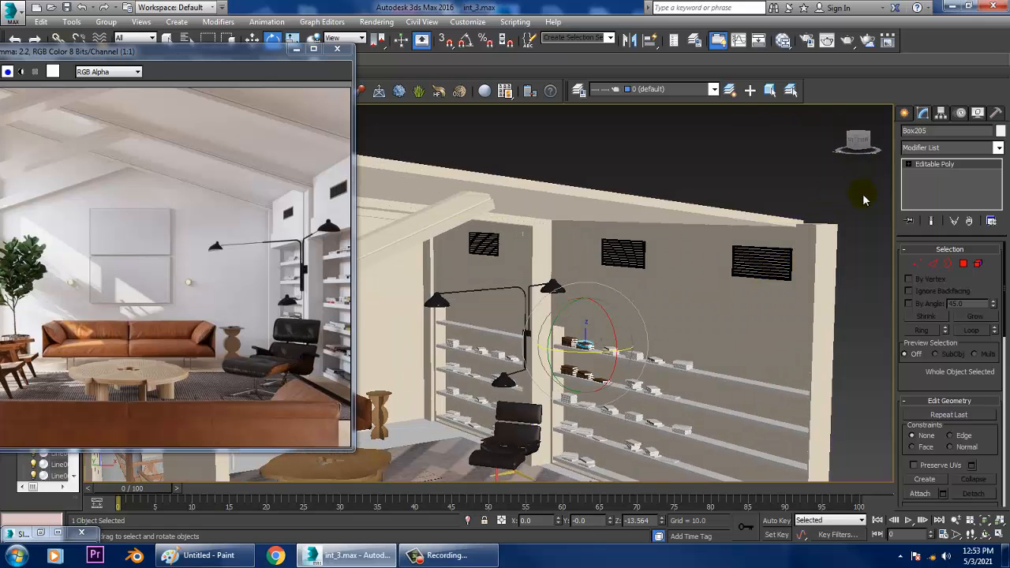
{"action": "left_click_drag", "start_coordinate": [541, 278], "coordinate": [637, 282]}
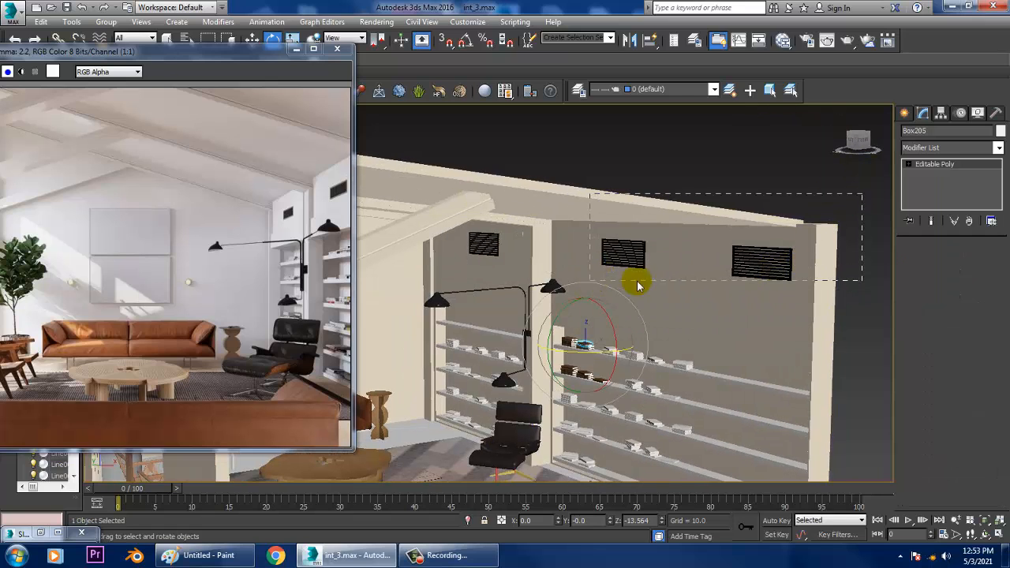
{"action": "left_click_drag", "start_coordinate": [699, 288], "coordinate": [693, 280], "text": "alt"}
{"action": "middle_click_drag", "start_coordinate": [581, 266], "coordinate": [605, 282]}
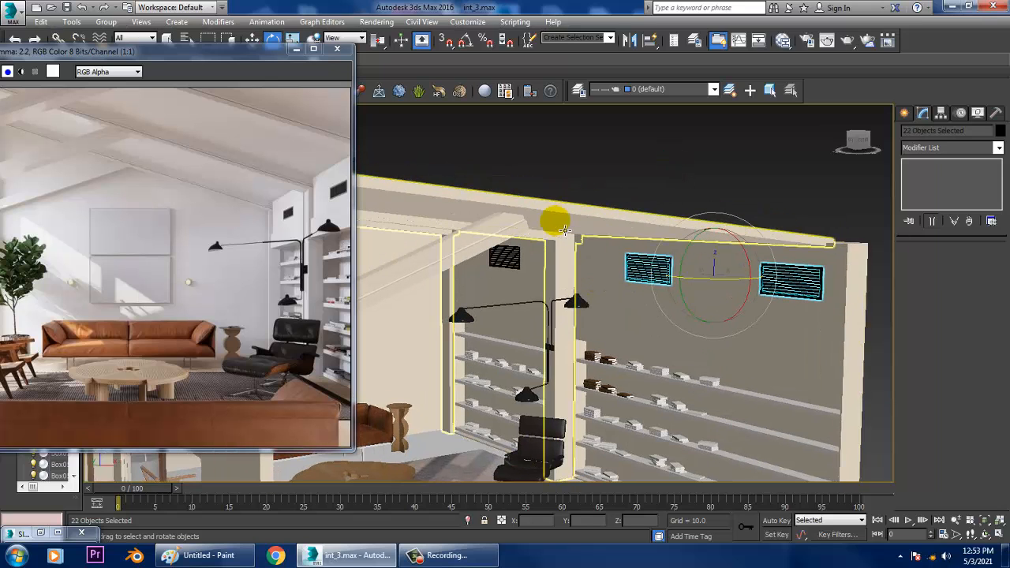
{"action": "left_click_drag", "start_coordinate": [432, 302], "coordinate": [431, 302]}
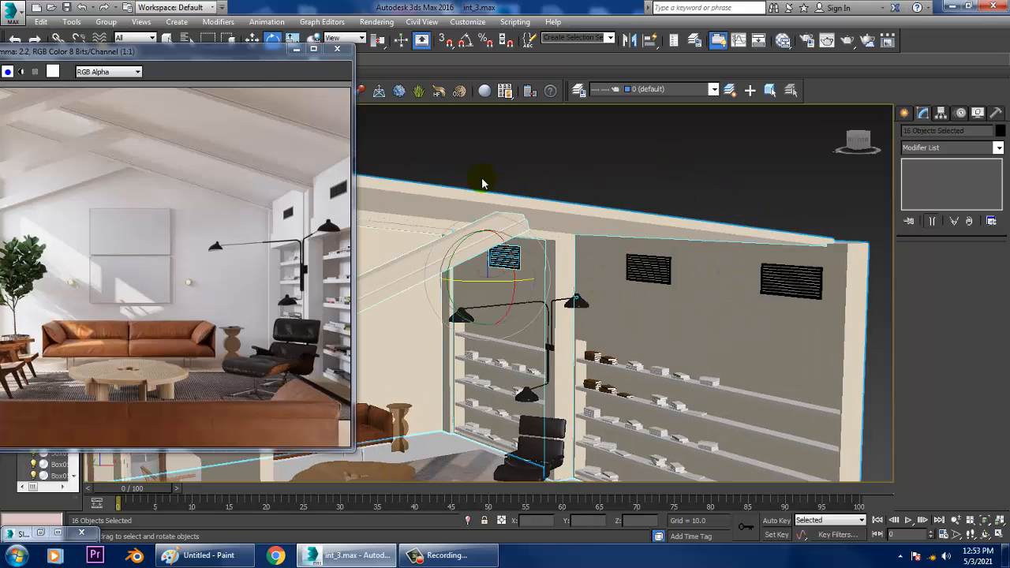
{"action": "left_click_drag", "start_coordinate": [900, 307], "coordinate": [877, 349]}
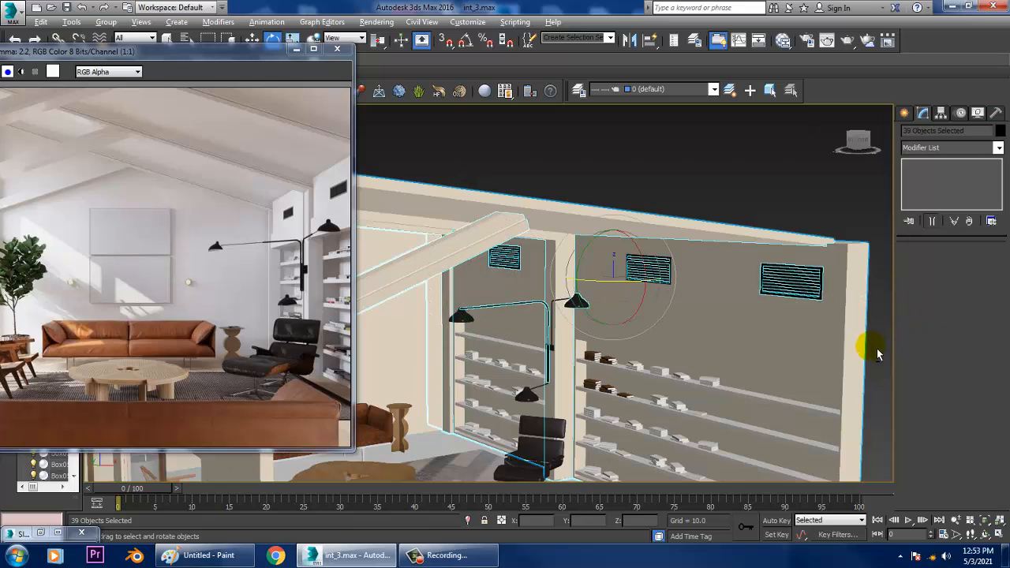
{"action": "left_click_drag", "start_coordinate": [463, 482], "coordinate": [466, 480], "text": "alt"}
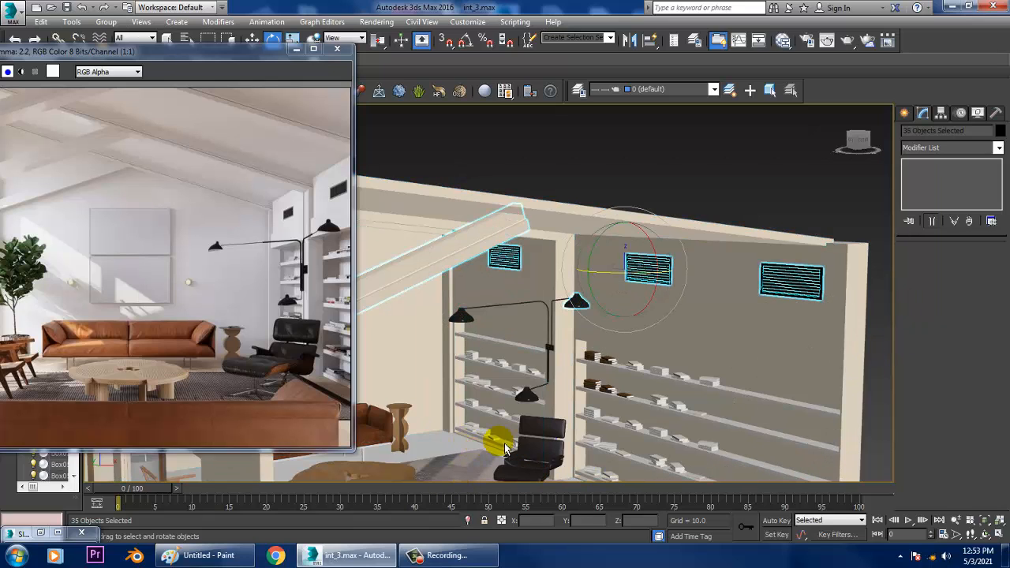
{"action": "left_click", "coordinate": [586, 335], "text": "alt"}
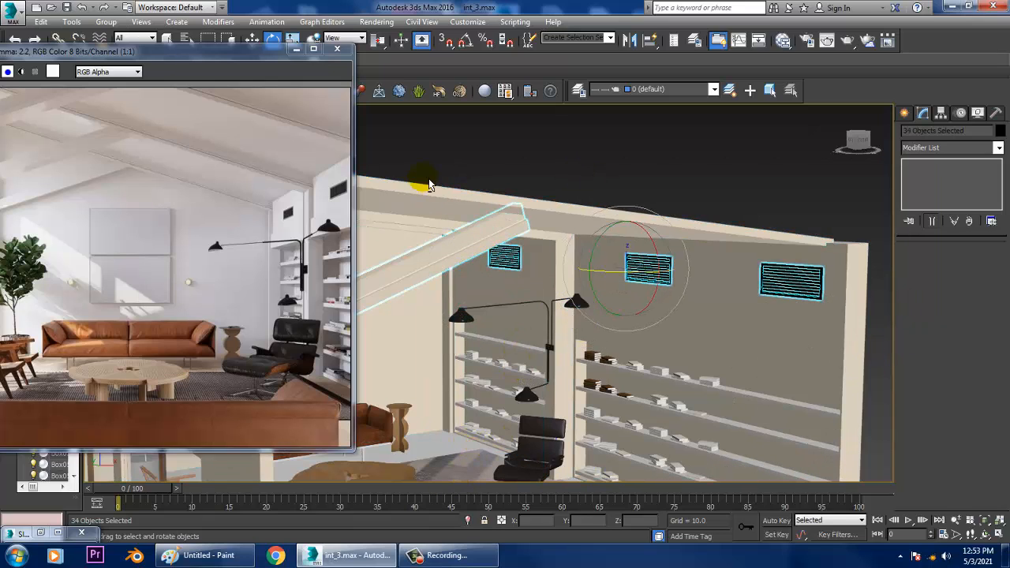
Move the selected wall vents upward to test the selection and undo the move
{"action": "key", "text": "w"}
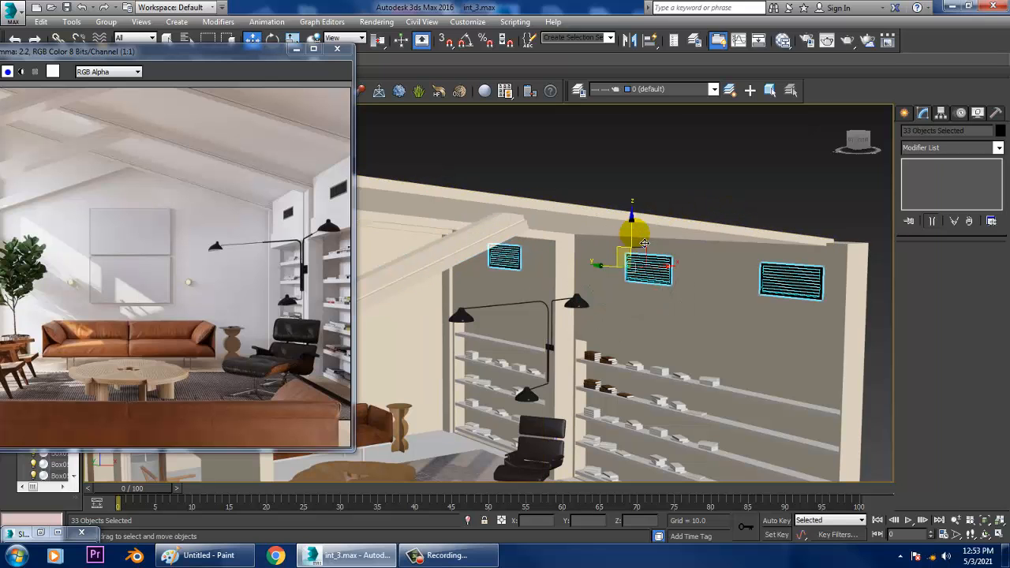
{"action": "left_click_drag", "start_coordinate": [638, 242], "coordinate": [635, 189]}
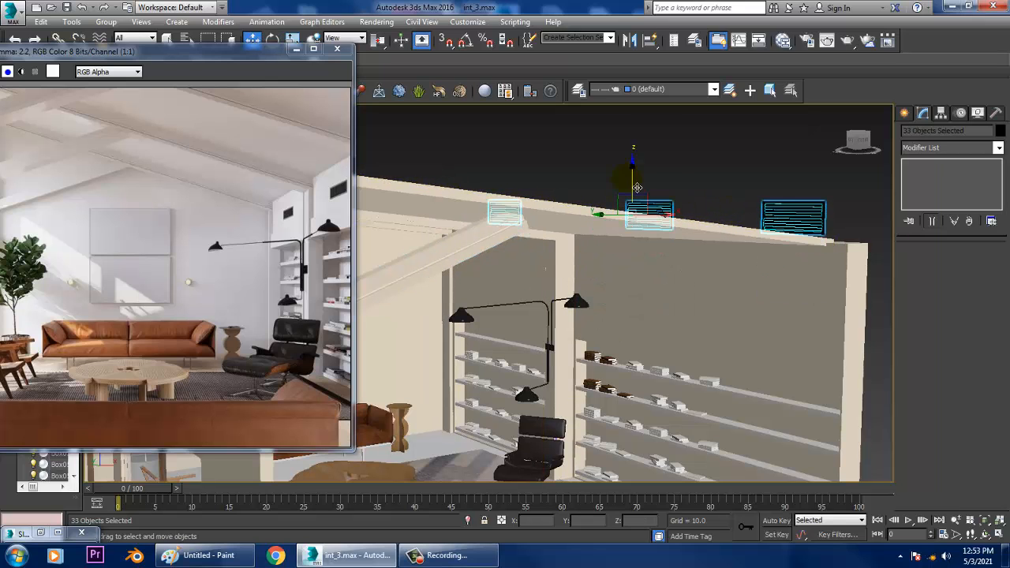
{"action": "key", "text": "ctrl+z"}
Assign the dark glossy "lamp" VRayMtl from the Slate Material Editor to the selected wall vents
{"action": "middle_click_drag", "start_coordinate": [649, 343], "coordinate": [659, 336]}
{"action": "key", "text": "m"}
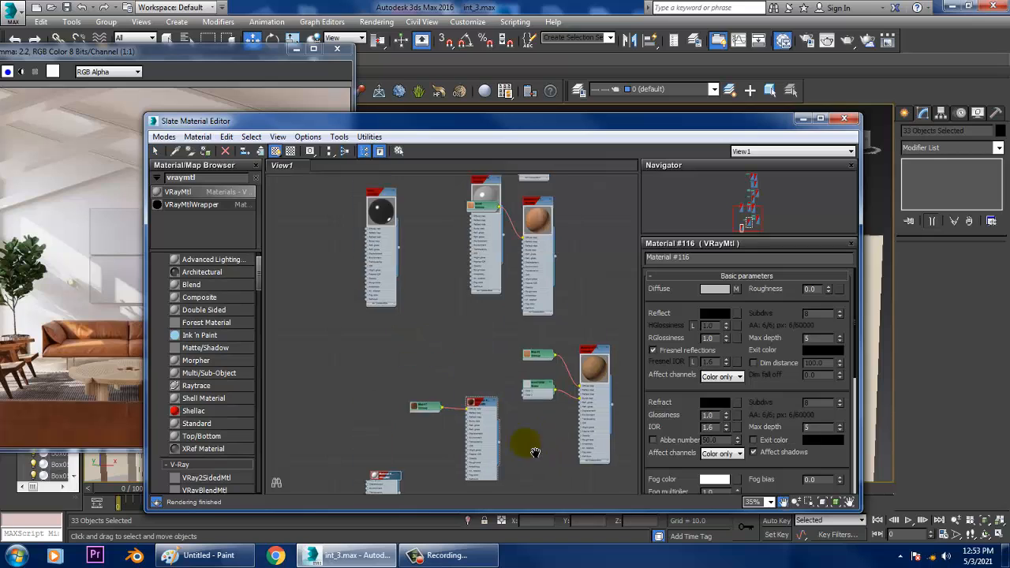
{"action": "double_click", "coordinate": [389, 269]}
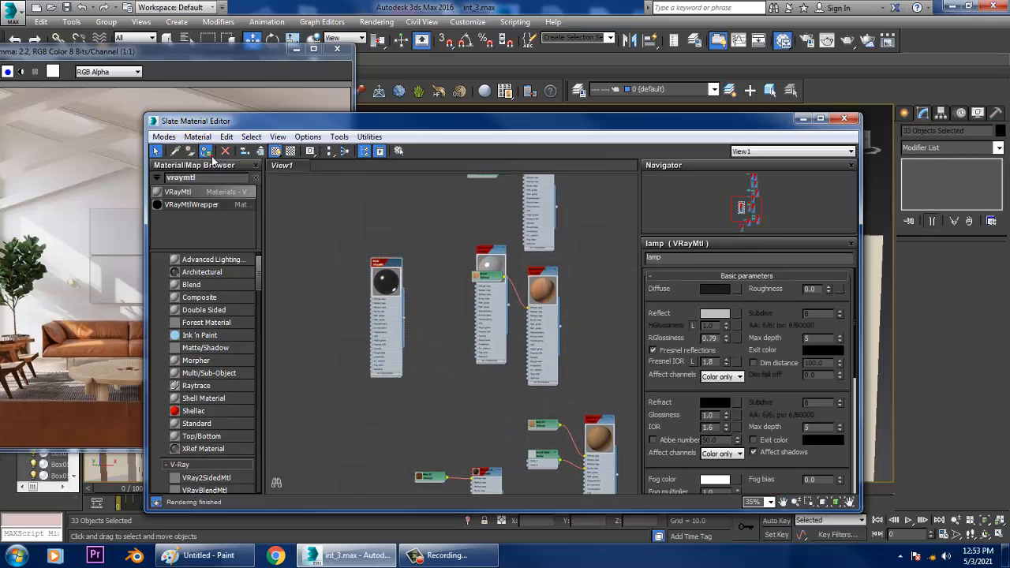
{"action": "left_click", "coordinate": [803, 120]}
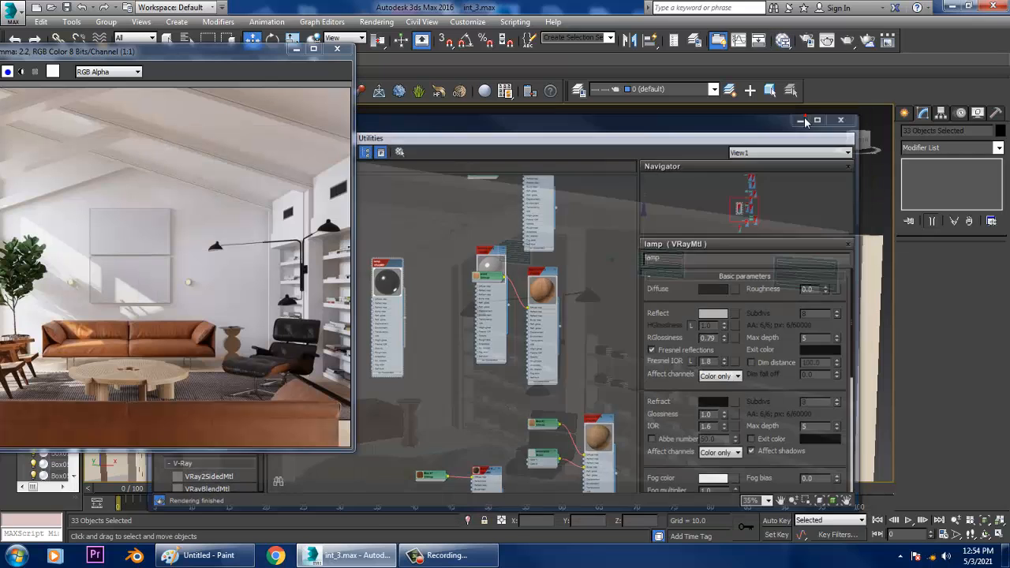
Delete the untextured three-book stack beside the textured stacks on the upper shelf
{"action": "scroll", "coordinate": [805, 272], "scroll_direction": "up", "scroll_amount": 5}
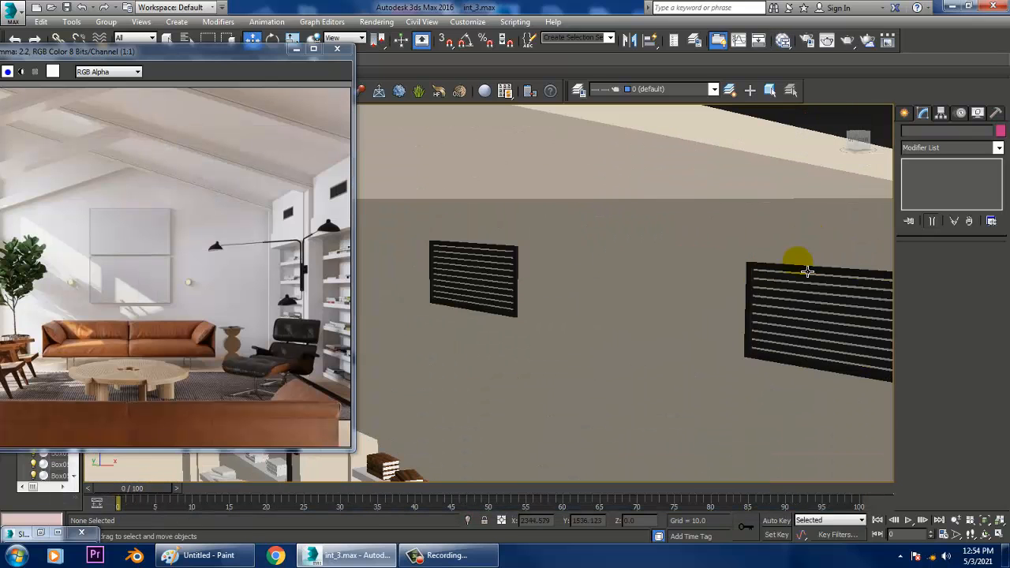
{"action": "scroll", "coordinate": [706, 289], "scroll_direction": "down", "scroll_amount": 2}
{"action": "scroll", "coordinate": [699, 286], "scroll_direction": "up", "scroll_amount": 2}
{"action": "scroll", "coordinate": [702, 292], "scroll_direction": "down", "scroll_amount": 5}
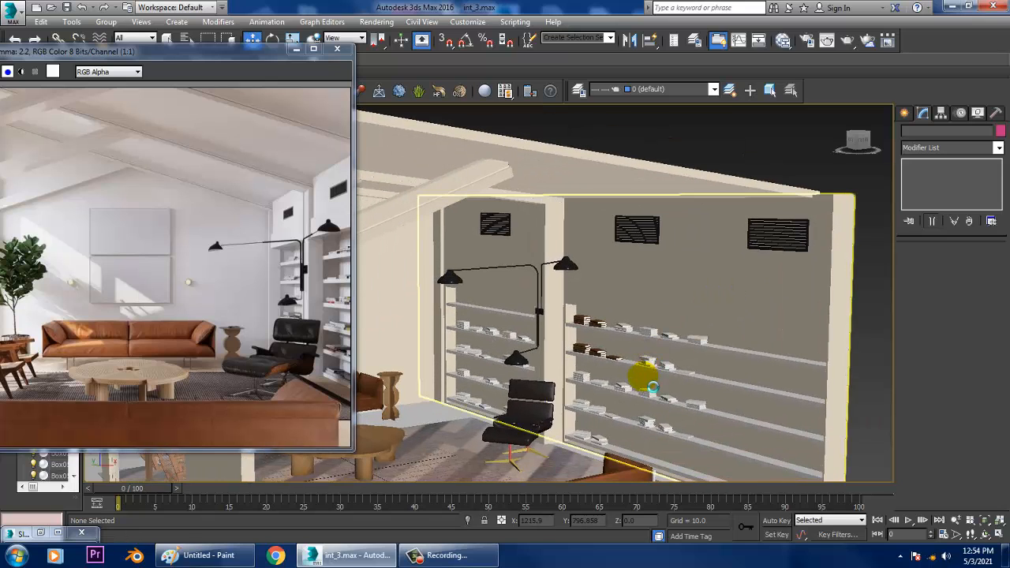
{"action": "scroll", "coordinate": [653, 386], "scroll_direction": "up", "scroll_amount": 5}
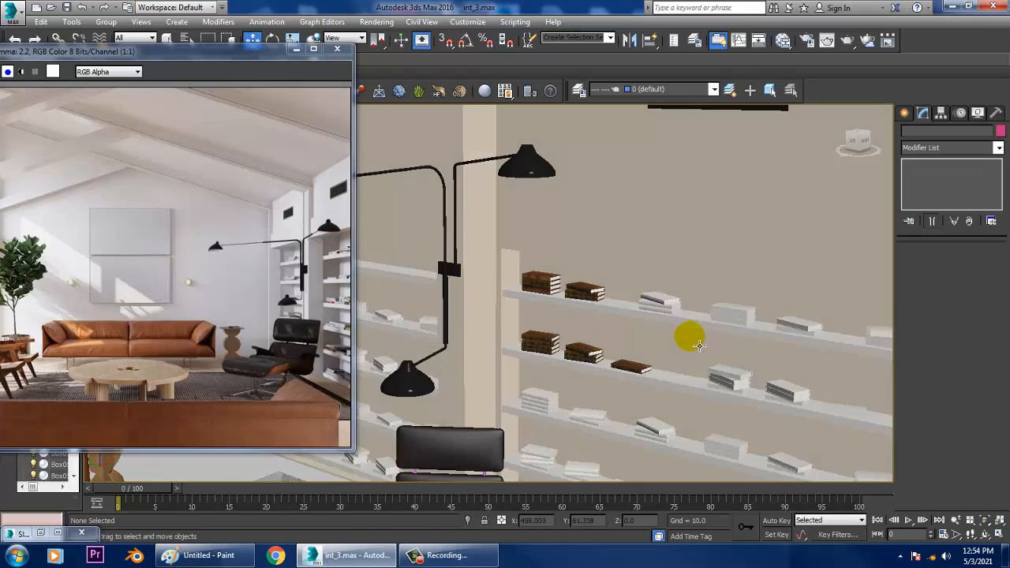
{"action": "scroll", "coordinate": [695, 343], "scroll_direction": "up", "scroll_amount": 6}
{"action": "left_click", "coordinate": [604, 311]}
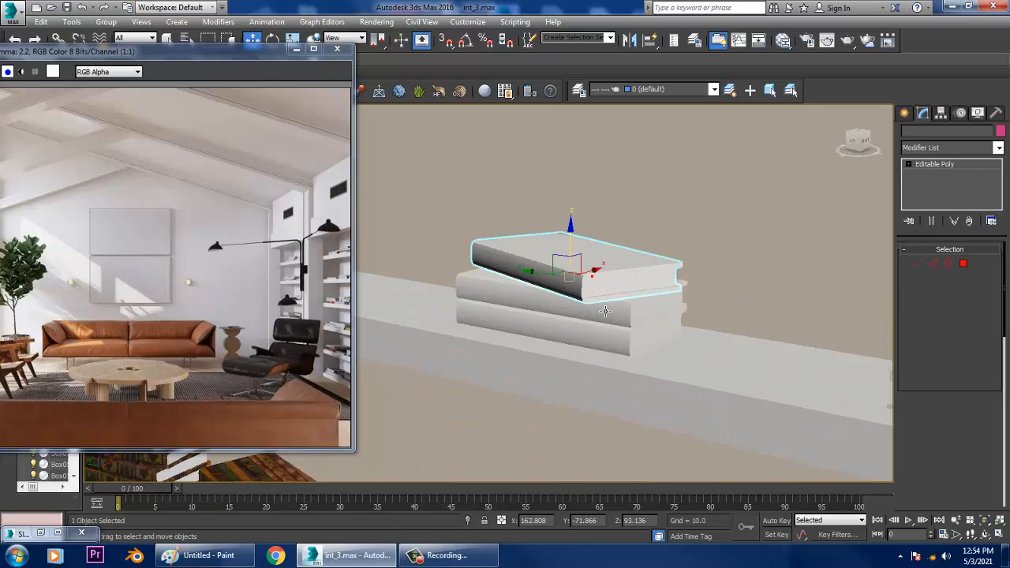
{"action": "left_click", "coordinate": [628, 341], "text": "ctrl"}
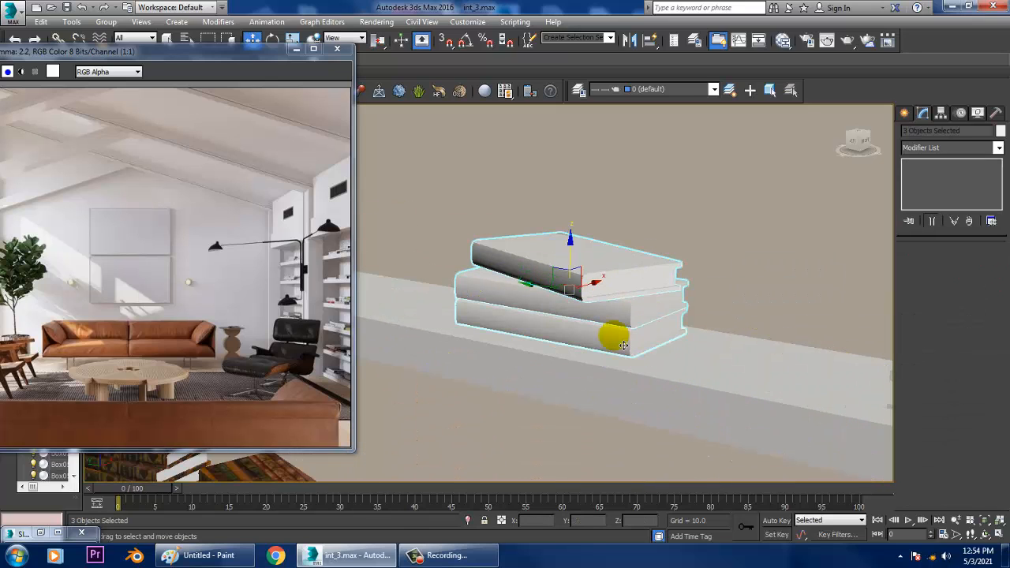
{"action": "key", "text": "Delete"}
Copy the first textured book block on the upper shelf along the shelf into the emptied third spot
{"action": "scroll", "coordinate": [613, 337], "scroll_direction": "down", "scroll_amount": 5}
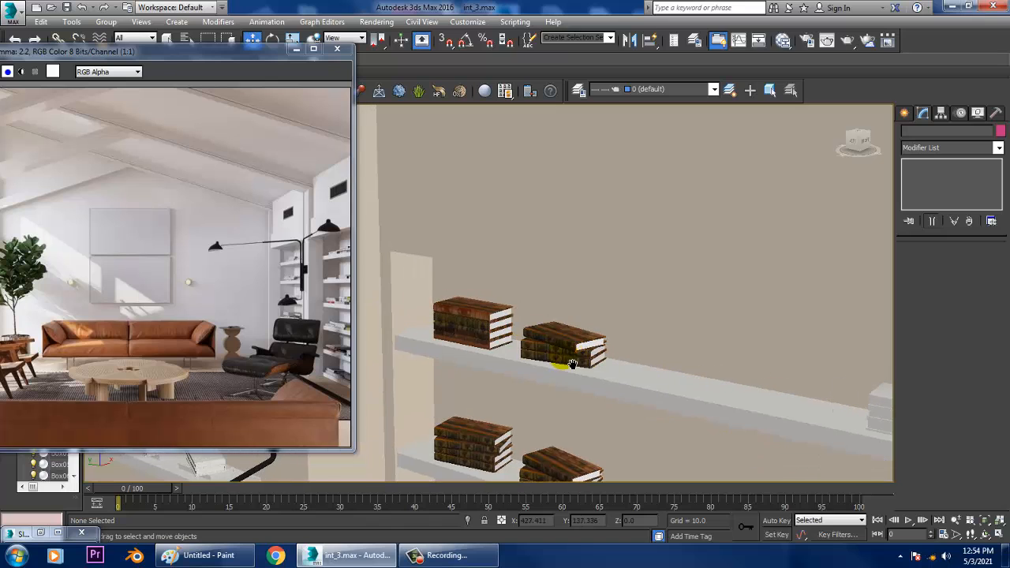
{"action": "left_click", "coordinate": [483, 335]}
{"action": "middle_click_drag", "start_coordinate": [475, 342], "coordinate": [458, 322], "text": "alt"}
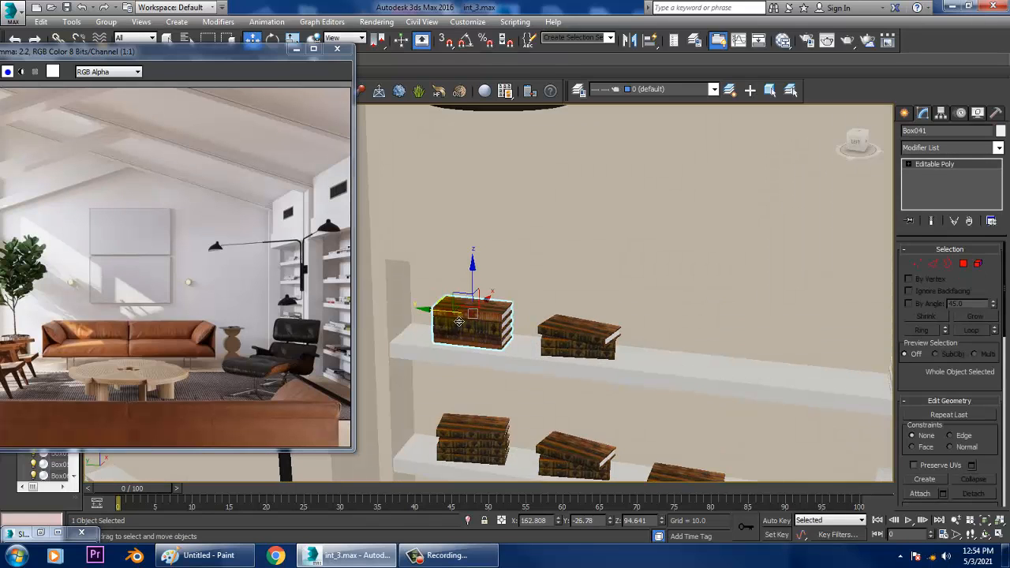
{"action": "mouse_move", "coordinate": [457, 322]}
{"action": "left_mouse_down", "text": "shift"}
{"action": "mouse_move", "coordinate": [741, 345]}
{"action": "mouse_move", "coordinate": [727, 347]}
{"action": "left_mouse_up", "text": "shift"}
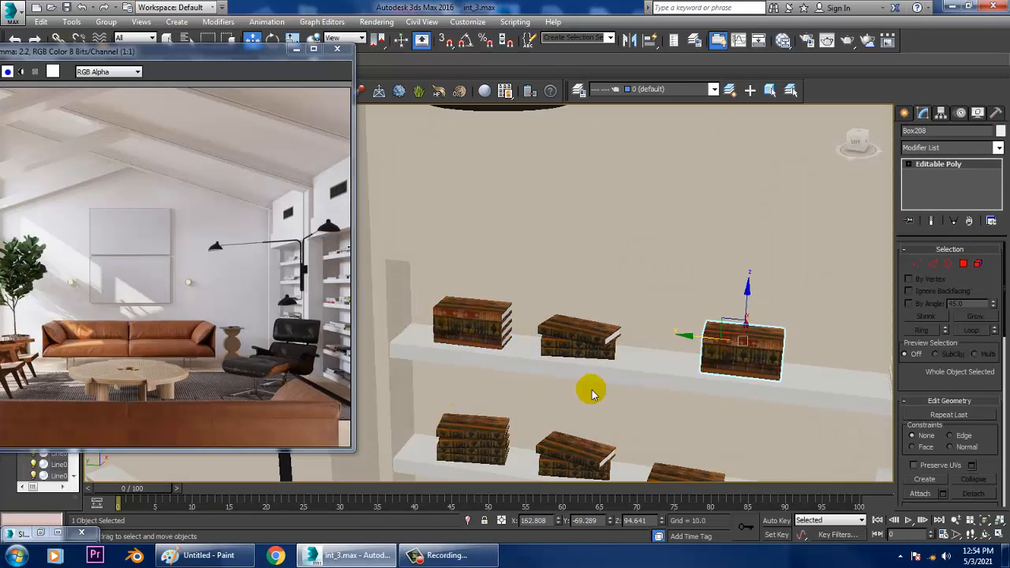
{"action": "left_click", "coordinate": [506, 331]}
{"action": "scroll", "coordinate": [782, 378], "scroll_direction": "down", "scroll_amount": 5}
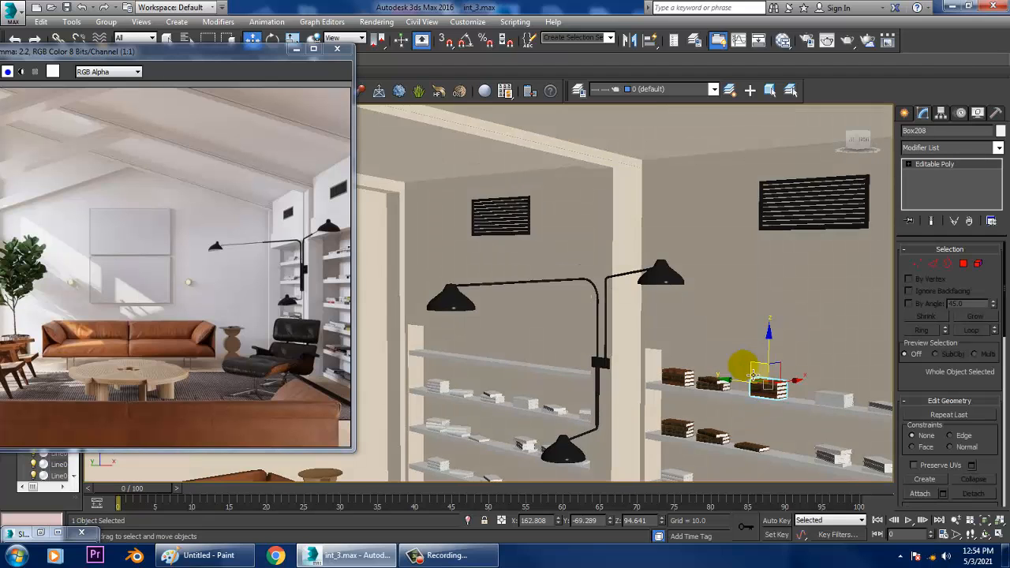
{"action": "scroll", "coordinate": [744, 360], "scroll_direction": "up", "scroll_amount": 8}
{"action": "scroll", "coordinate": [639, 330], "scroll_direction": "down", "scroll_amount": 8}
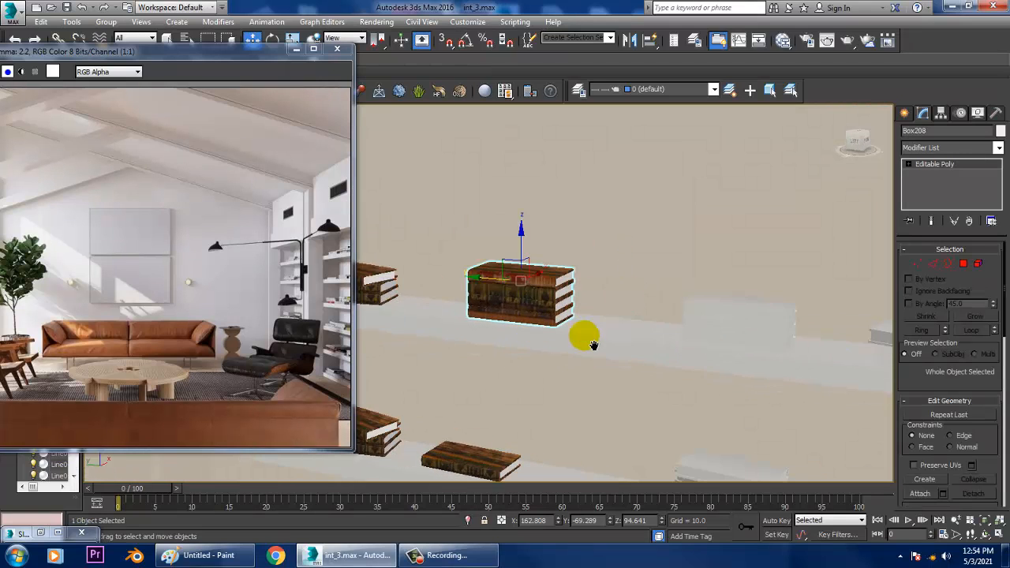
Delete the untextured three-book stack beyond the newly copied textured block on the upper shelf, keeping the shelf board
{"action": "left_click", "coordinate": [687, 324]}
{"action": "scroll", "coordinate": [689, 329], "scroll_direction": "up", "scroll_amount": 3}
{"action": "left_click", "coordinate": [699, 339], "text": "ctrl"}
{"action": "left_click", "coordinate": [701, 363], "text": "ctrl"}
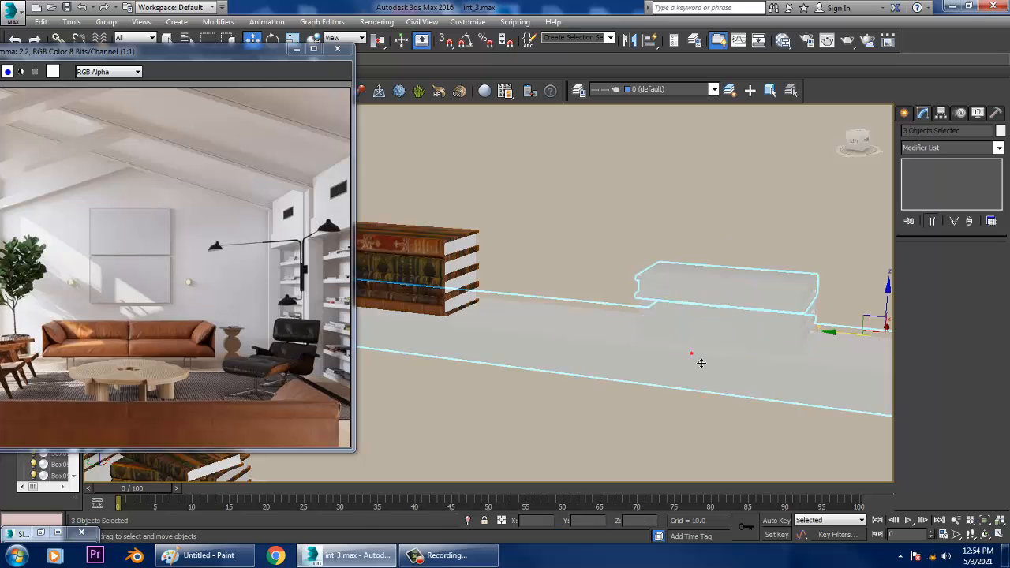
{"action": "left_click", "coordinate": [710, 318], "text": "alt"}
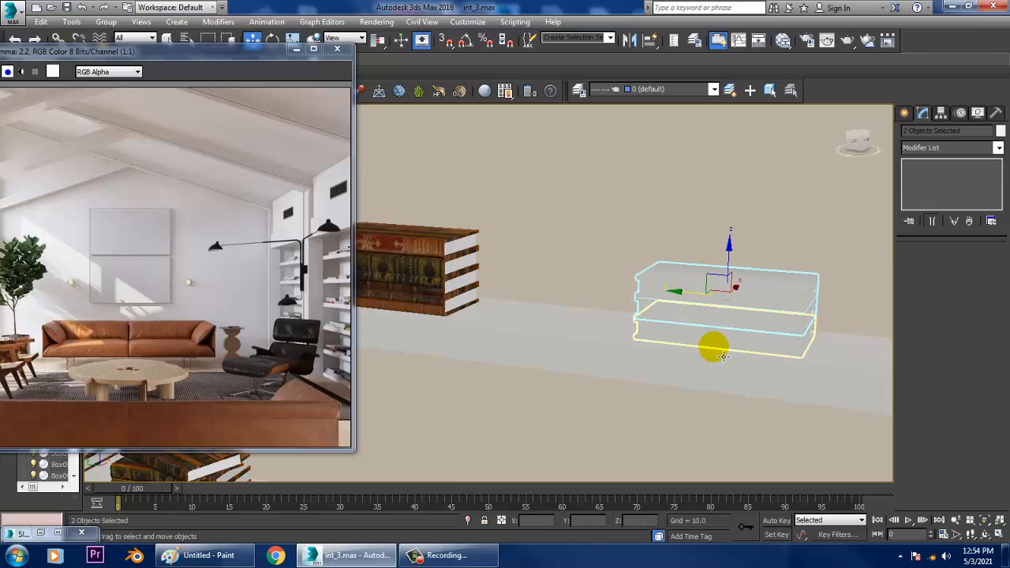
{"action": "left_click", "coordinate": [723, 356], "text": "ctrl"}
{"action": "key", "text": "F4"}
{"action": "middle_click_drag", "start_coordinate": [723, 319], "coordinate": [742, 358]}
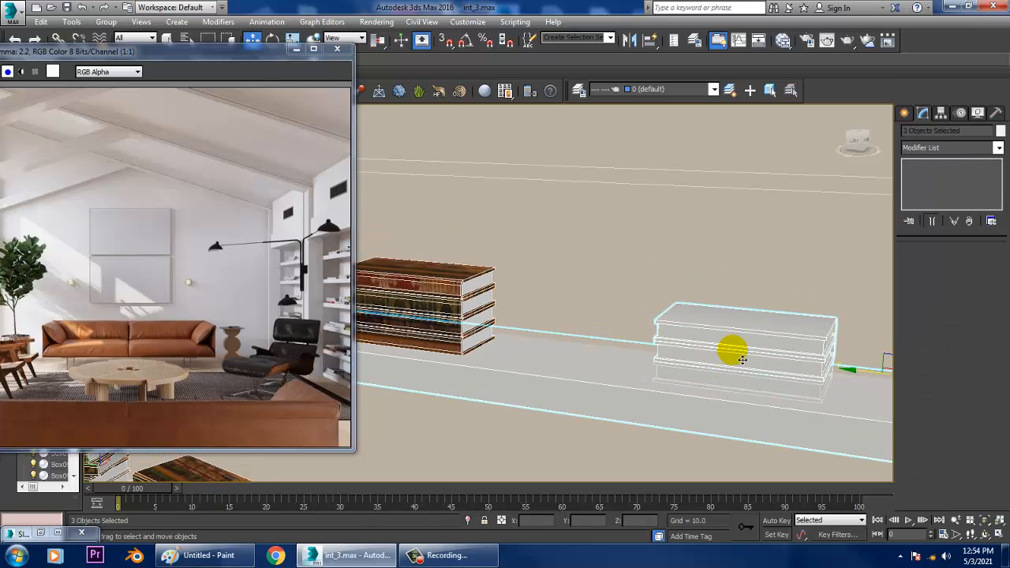
{"action": "left_click", "coordinate": [588, 386], "text": "alt"}
{"action": "key", "text": "ctrl+d"}
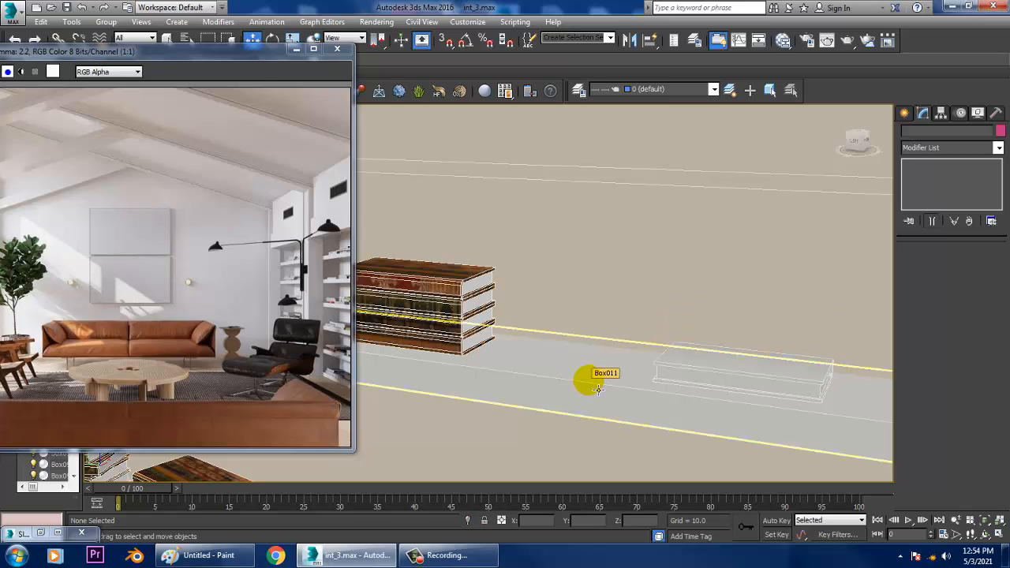
{"action": "left_click", "coordinate": [714, 371]}
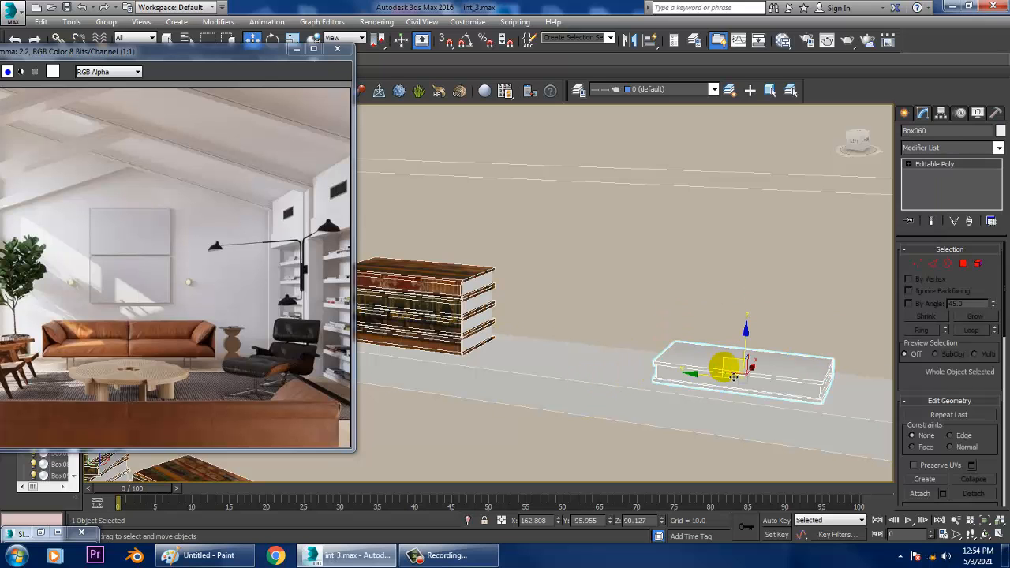
{"action": "key", "text": "Delete"}
{"action": "scroll", "coordinate": [721, 365], "scroll_direction": "down", "scroll_amount": 3}
{"action": "scroll", "coordinate": [608, 343], "scroll_direction": "up", "scroll_amount": 3}
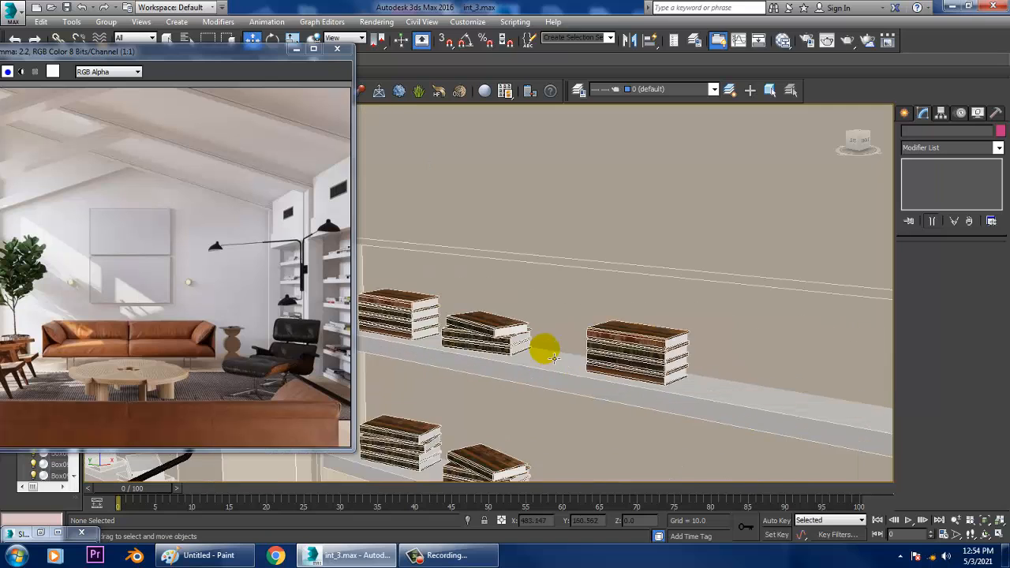
Copy the single textured book from the shelf below up onto the upper shelf
{"action": "middle_click_drag", "start_coordinate": [556, 410], "coordinate": [563, 321]}
{"action": "left_click", "coordinate": [609, 406]}
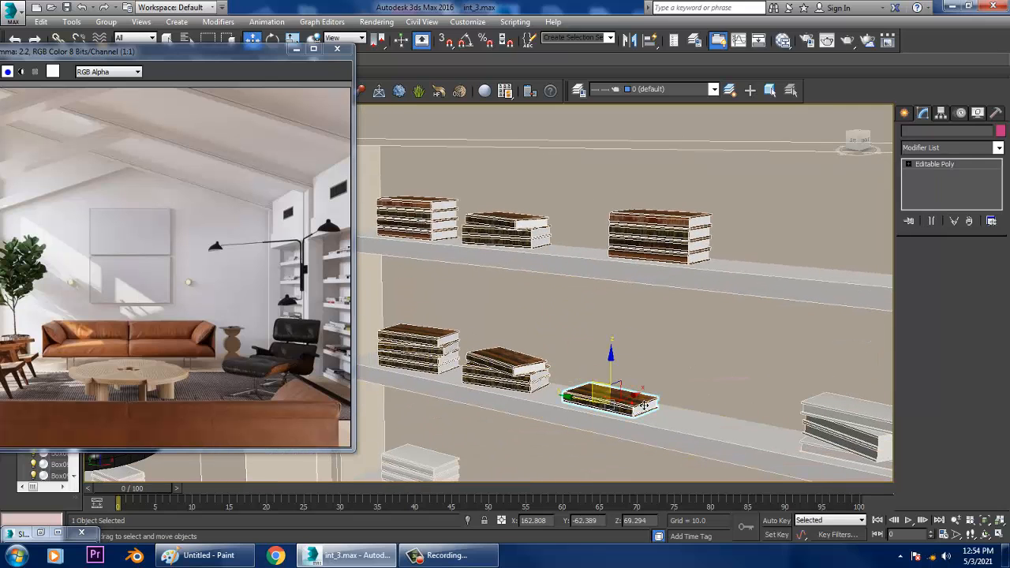
{"action": "mouse_move", "coordinate": [623, 370]}
{"action": "left_mouse_down", "text": "shift"}
{"action": "mouse_move", "coordinate": [606, 293]}
{"action": "mouse_move", "coordinate": [609, 219]}
{"action": "left_mouse_up", "text": "shift"}
{"action": "left_click", "coordinate": [505, 332]}
{"action": "key", "text": "z"}
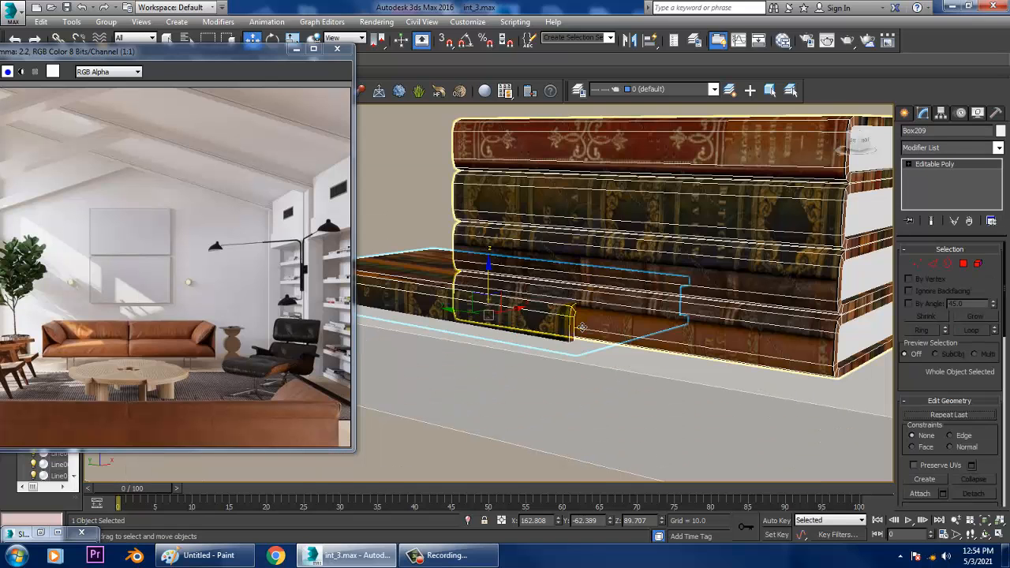
Slide the copied single book along the upper shelf past the third block and raise it slightly onto the board
{"action": "scroll", "coordinate": [582, 326], "scroll_direction": "down", "scroll_amount": 6}
{"action": "left_click_drag", "start_coordinate": [505, 321], "coordinate": [755, 332]}
{"action": "scroll", "coordinate": [778, 345], "scroll_direction": "down", "scroll_amount": 3}
{"action": "key", "text": "z"}
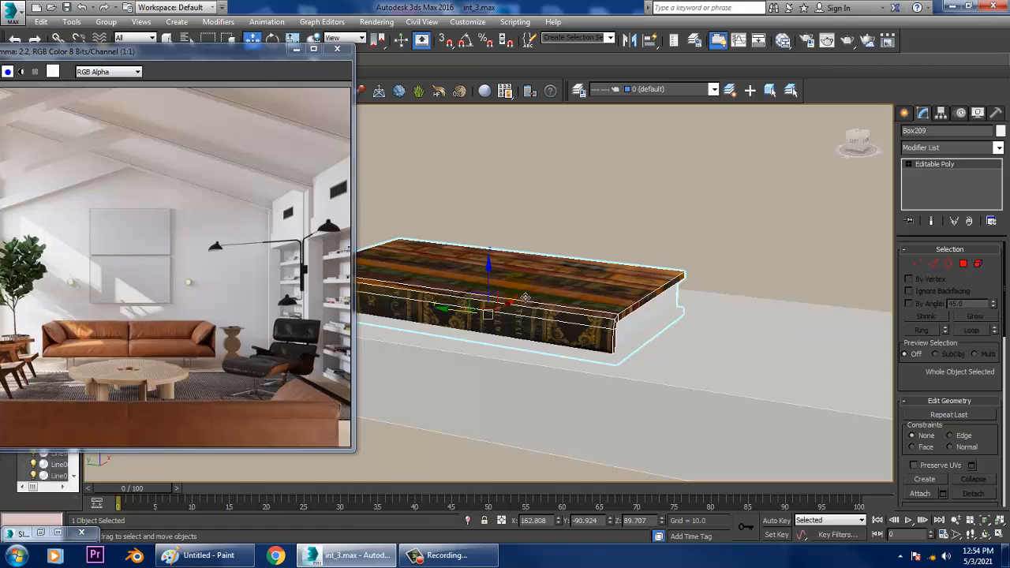
{"action": "left_click_drag", "start_coordinate": [489, 289], "coordinate": [488, 282]}
{"action": "scroll", "coordinate": [495, 308], "scroll_direction": "down", "scroll_amount": 4}
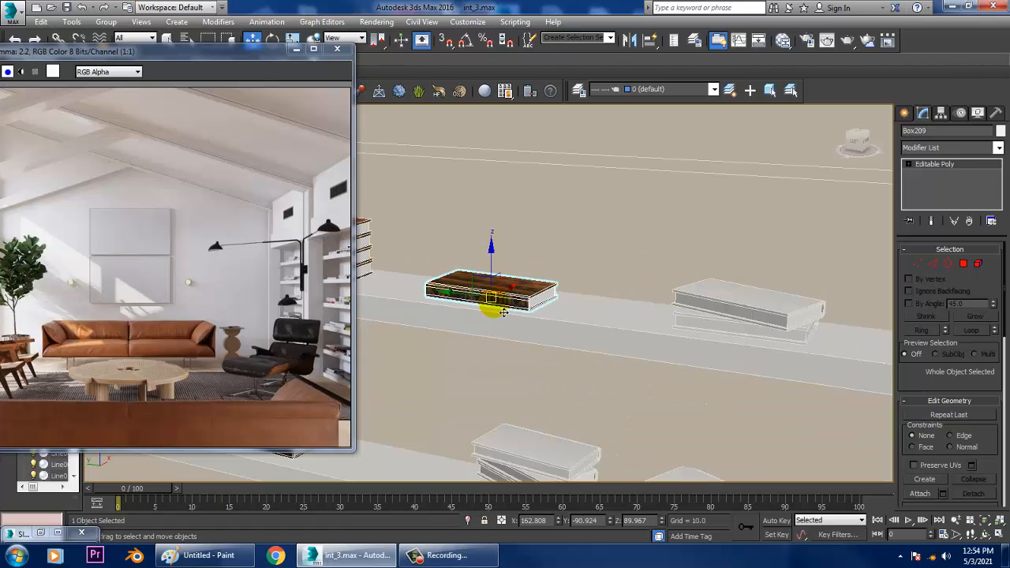
Examine the book arrangement on the shelf wall and the living room as a whole from farther out
{"action": "middle_click_drag", "start_coordinate": [498, 310], "coordinate": [632, 367], "text": "alt"}
{"action": "scroll", "coordinate": [537, 324], "scroll_direction": "down", "scroll_amount": 3}
{"action": "key", "text": "z"}
{"action": "scroll", "coordinate": [591, 331], "scroll_direction": "down", "scroll_amount": 5}
{"action": "scroll", "coordinate": [641, 355], "scroll_direction": "down", "scroll_amount": 4}
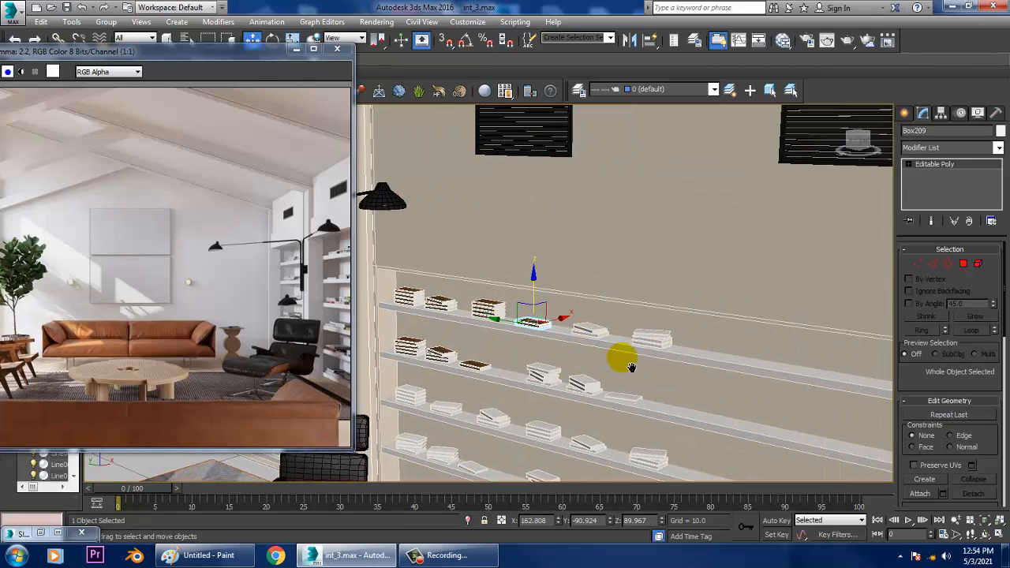
{"action": "scroll", "coordinate": [633, 370], "scroll_direction": "down", "scroll_amount": 3}
{"action": "scroll", "coordinate": [684, 392], "scroll_direction": "down", "scroll_amount": 5}
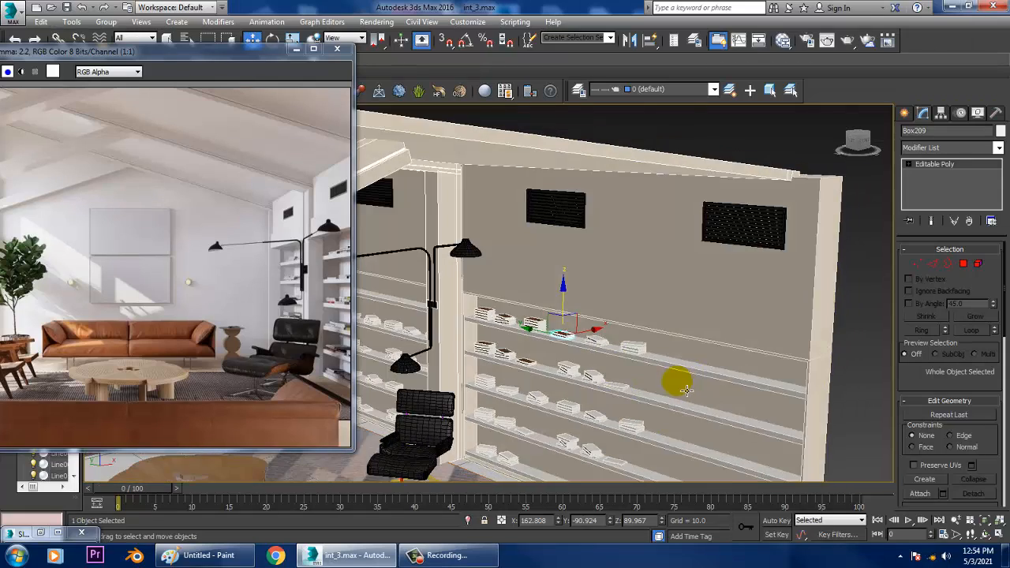
{"action": "middle_click_drag", "start_coordinate": [707, 371], "coordinate": [762, 289], "text": "alt"}
{"action": "scroll", "coordinate": [604, 384], "scroll_direction": "up", "scroll_amount": 3}
{"action": "middle_click_drag", "start_coordinate": [613, 372], "coordinate": [590, 341], "text": "alt"}
Unfreeze all objects and select the floor plane
{"action": "left_click", "coordinate": [567, 443]}
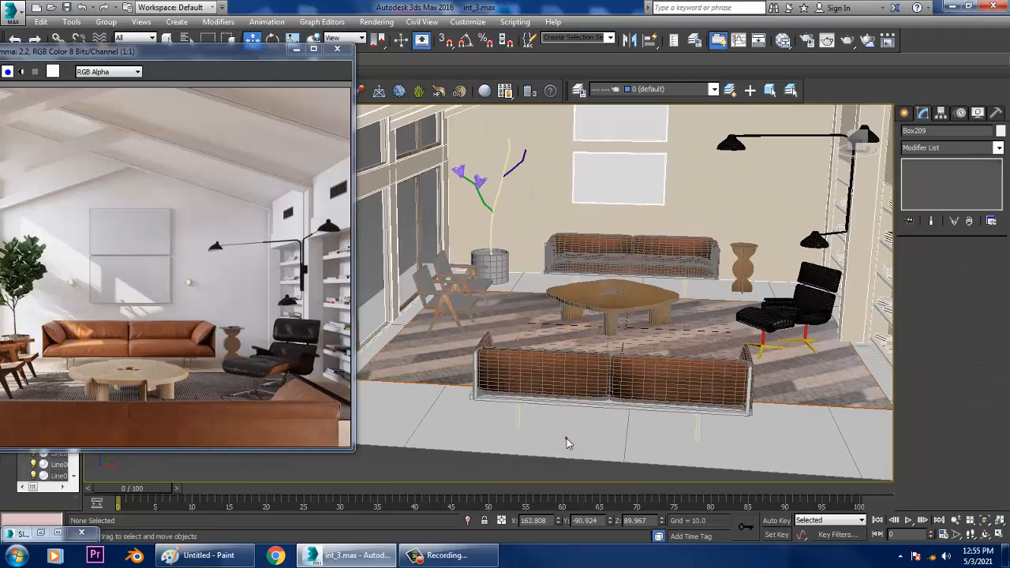
{"action": "right_click", "coordinate": [733, 420]}
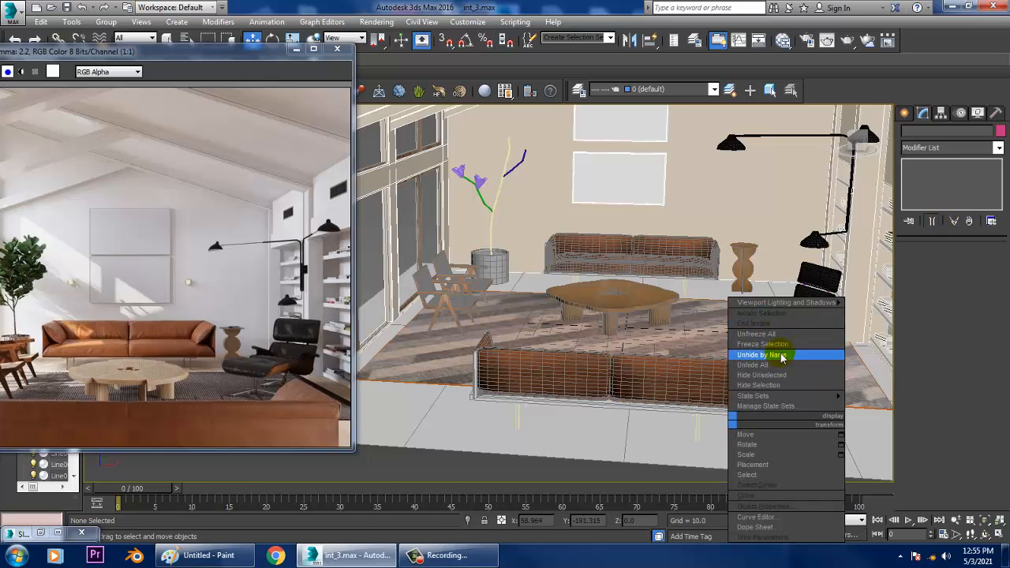
{"action": "left_click", "coordinate": [778, 335]}
{"action": "left_click", "coordinate": [765, 442]}
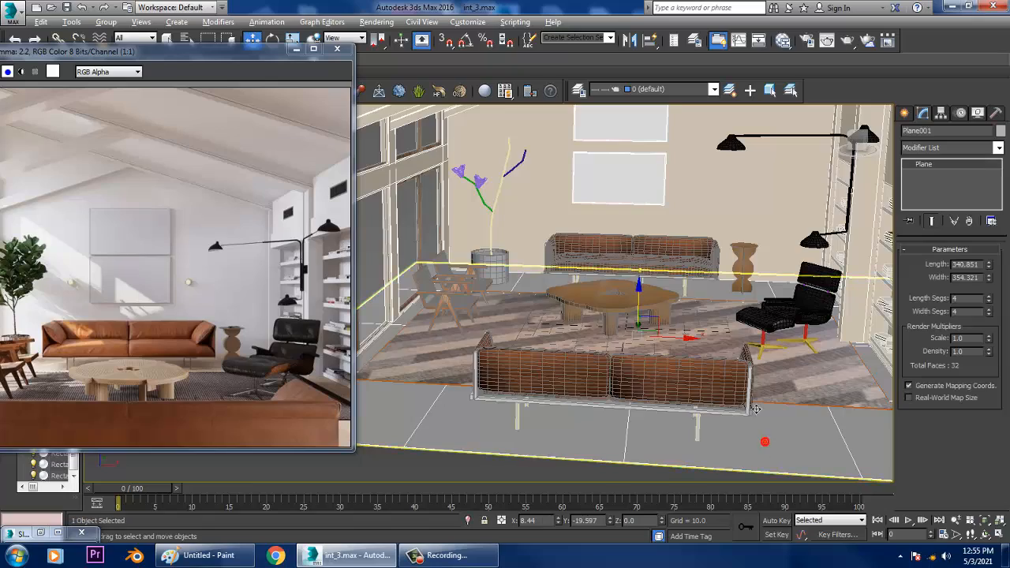
{"action": "middle_click_drag", "start_coordinate": [756, 409], "coordinate": [794, 399], "text": "alt"}
{"action": "scroll", "coordinate": [794, 399], "scroll_direction": "up", "scroll_amount": 5}
{"action": "scroll", "coordinate": [776, 396], "scroll_direction": "down", "scroll_amount": 5}
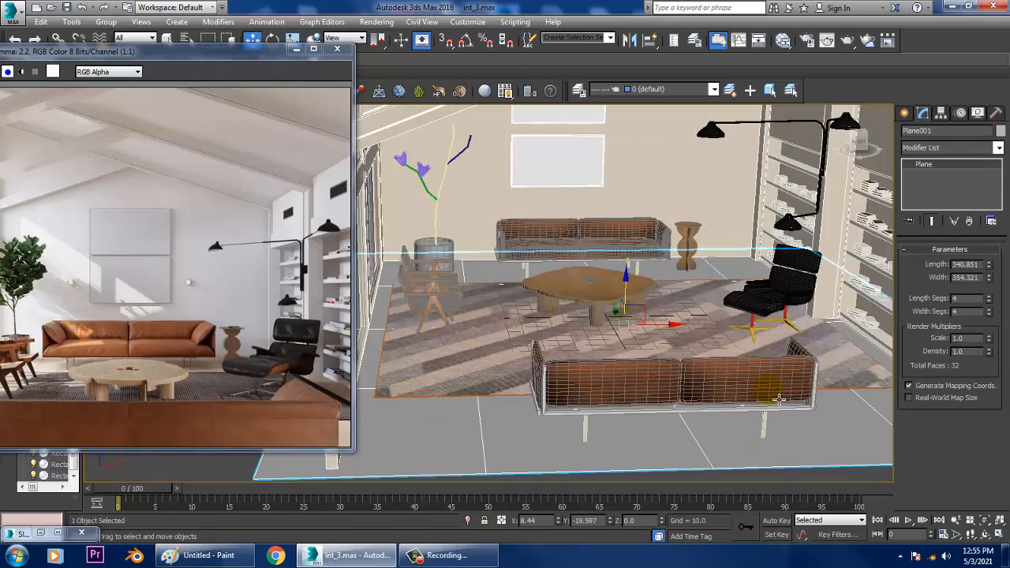
{"action": "scroll", "coordinate": [779, 400], "scroll_direction": "up", "scroll_amount": 4}
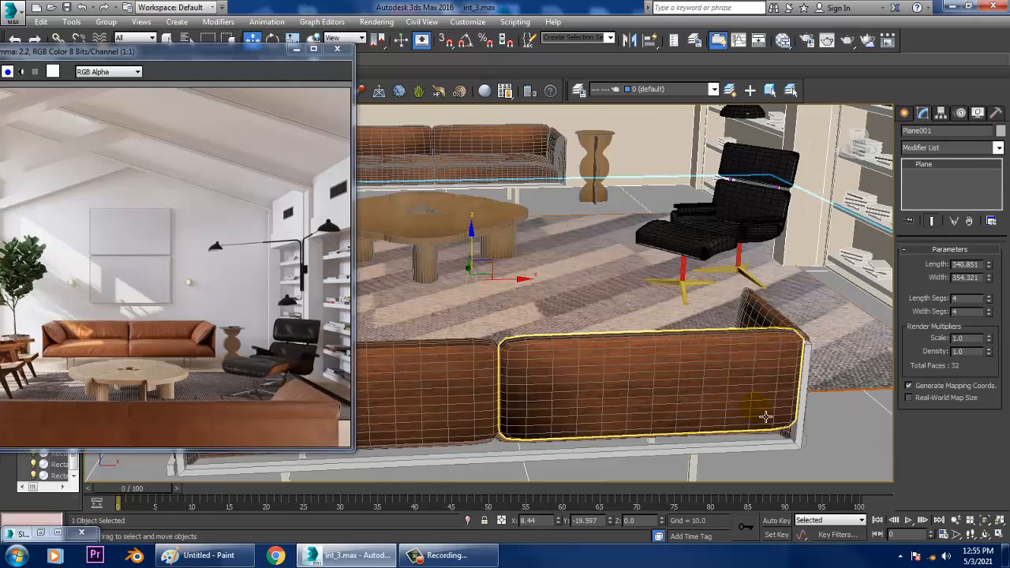
Add a new VRayMtl in the Slate Material Editor and choose a Bitmap as its diffuse map
{"action": "key", "text": "m"}
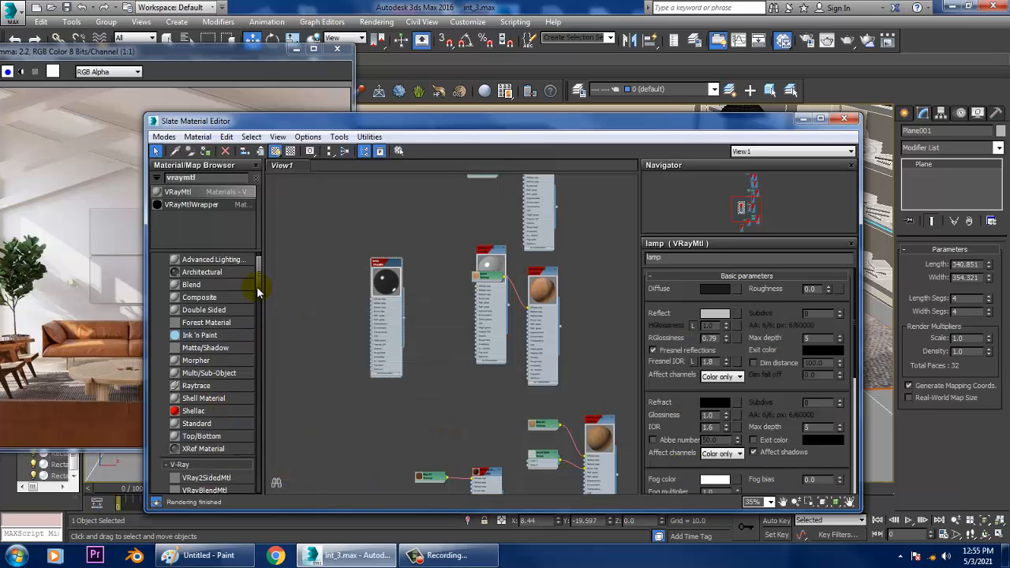
{"action": "left_click_drag", "start_coordinate": [259, 285], "coordinate": [259, 280]}
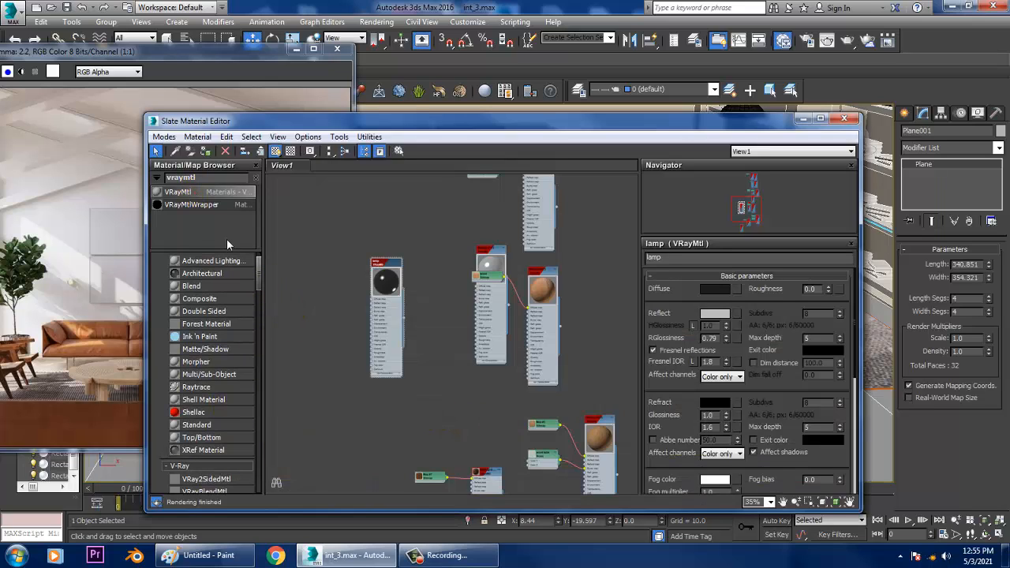
{"action": "left_click_drag", "start_coordinate": [178, 192], "coordinate": [339, 396]}
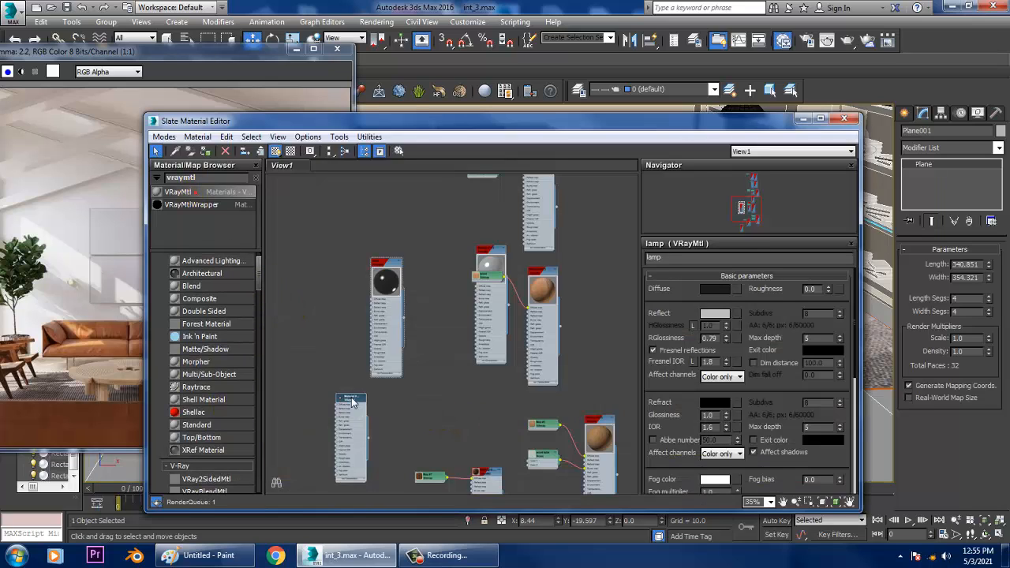
{"action": "left_click", "coordinate": [737, 288]}
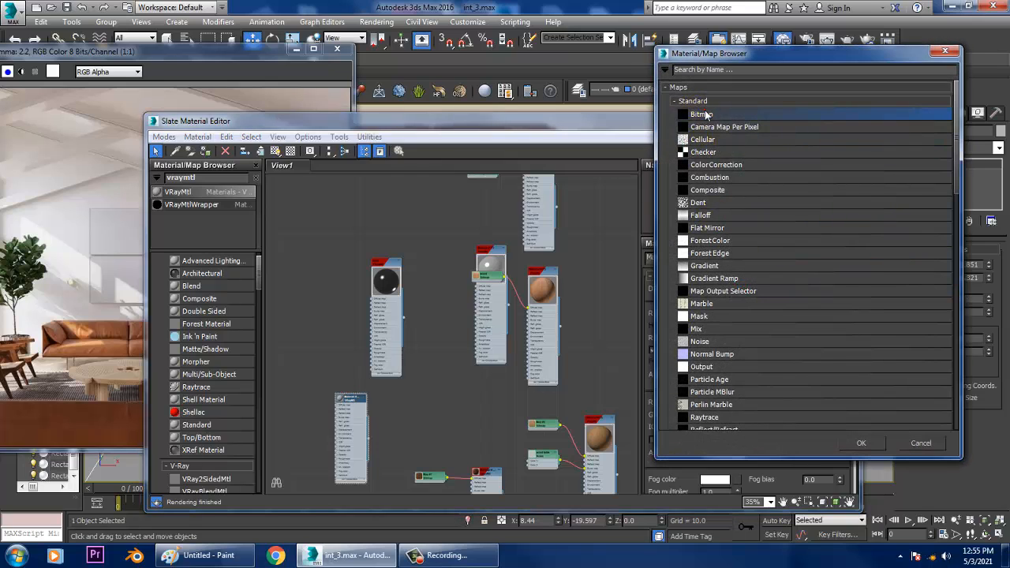
{"action": "double_click", "coordinate": [702, 115]}
Browse the Desktop images for a suitable texture, previewing files such as Old-metal-zinc-background and dark-red-leather-texture2-1024x654
{"action": "left_click", "coordinate": [39, 127]}
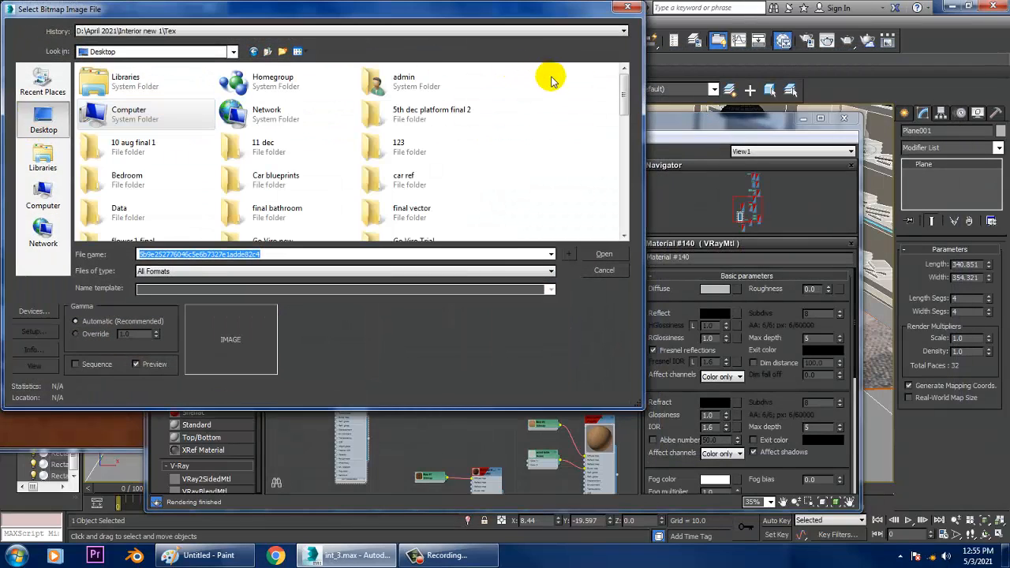
{"action": "left_click_drag", "start_coordinate": [627, 96], "coordinate": [640, 219]}
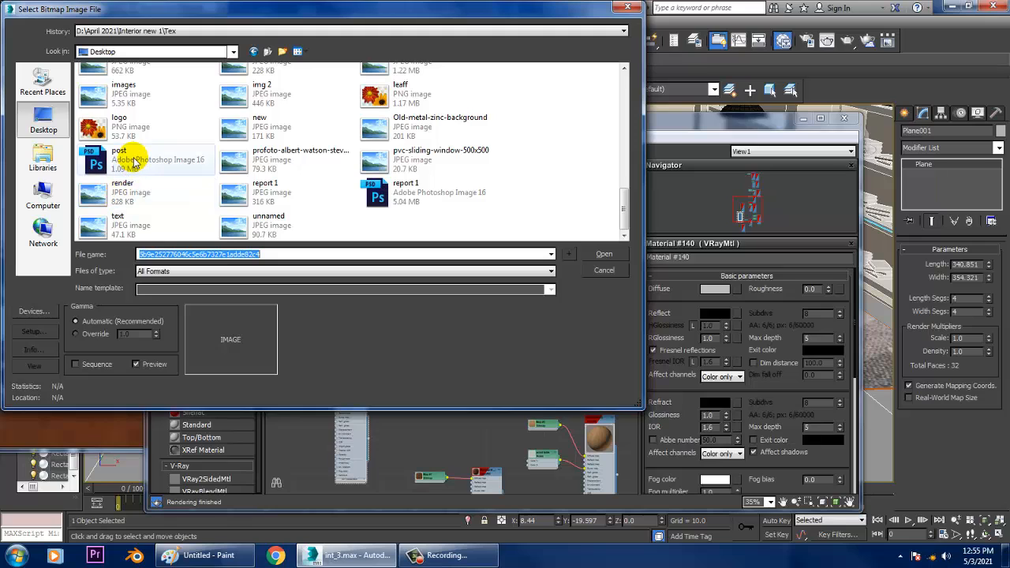
{"action": "left_click", "coordinate": [417, 127]}
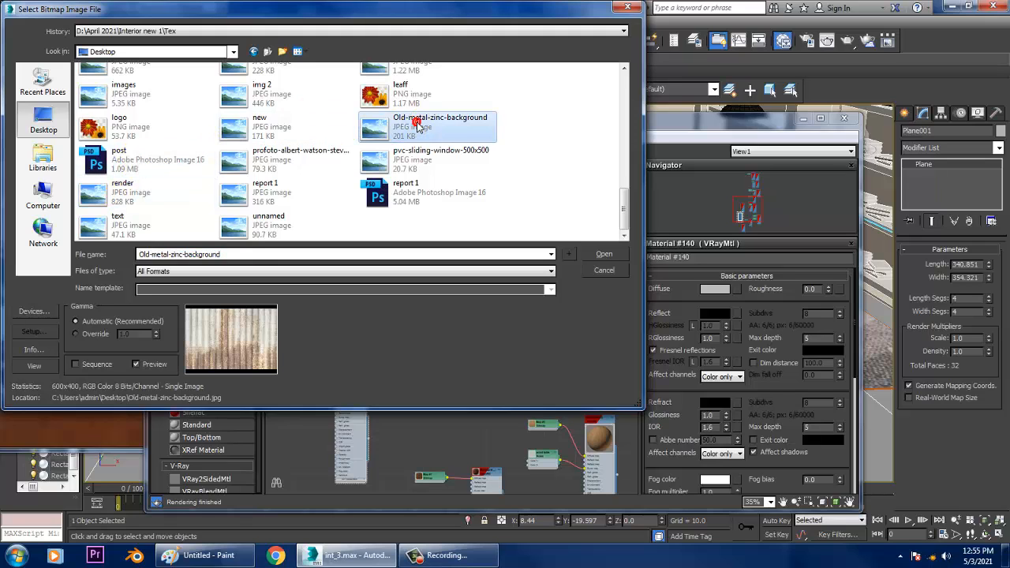
{"action": "left_click", "coordinate": [284, 160]}
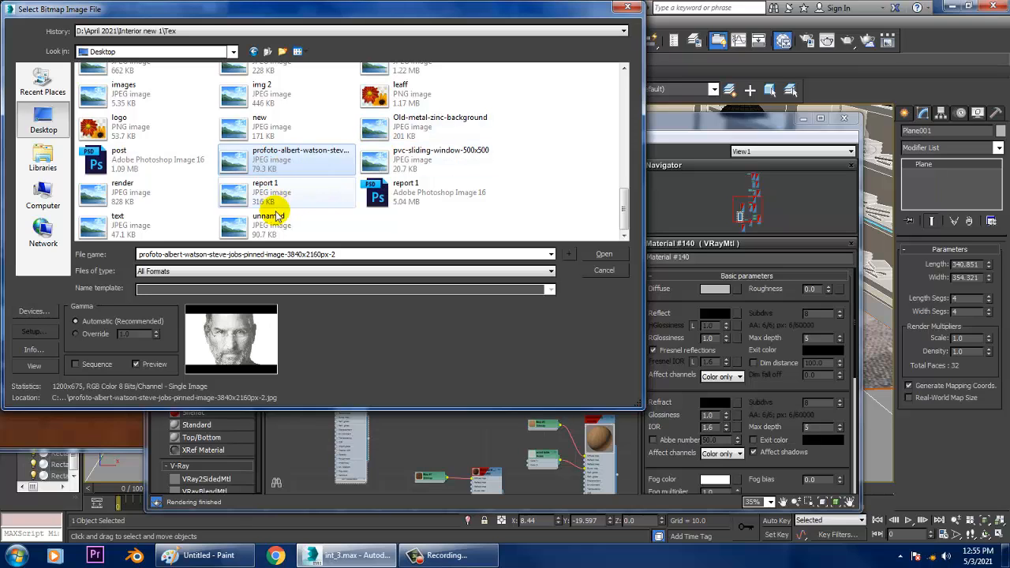
{"action": "scroll", "coordinate": [406, 207], "scroll_direction": "up", "scroll_amount": 5}
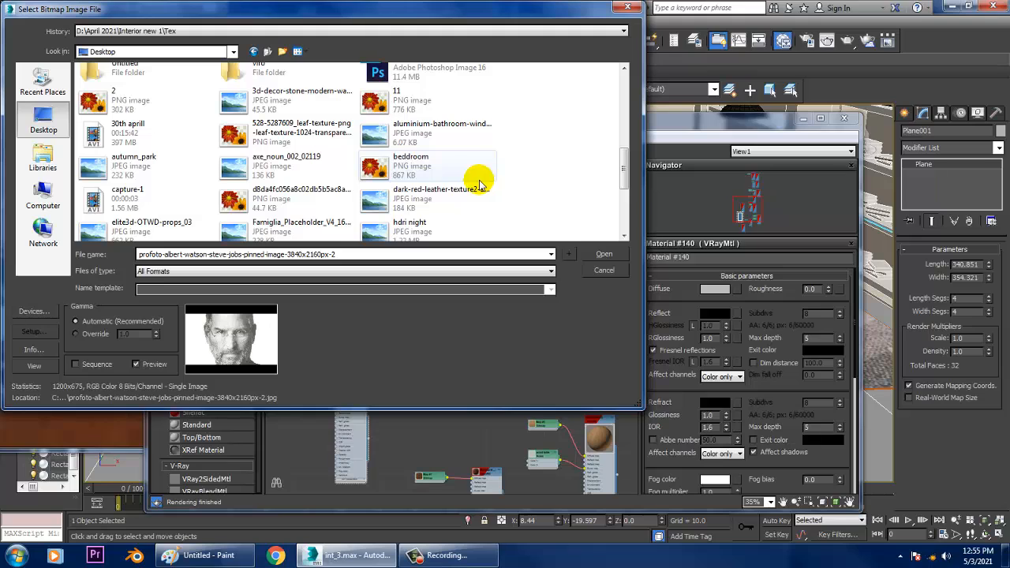
{"action": "left_click", "coordinate": [430, 206]}
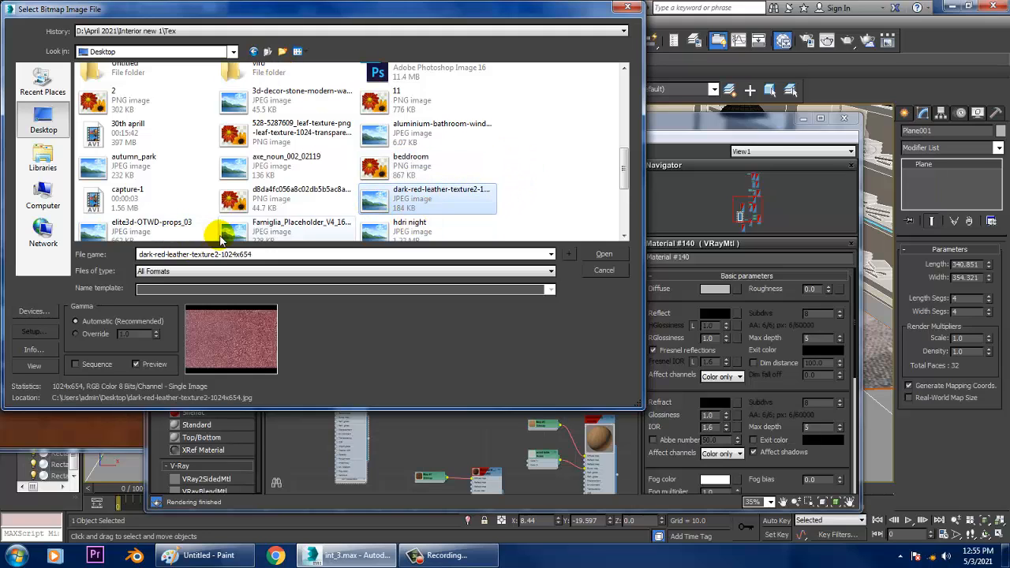
{"action": "left_click", "coordinate": [282, 229]}
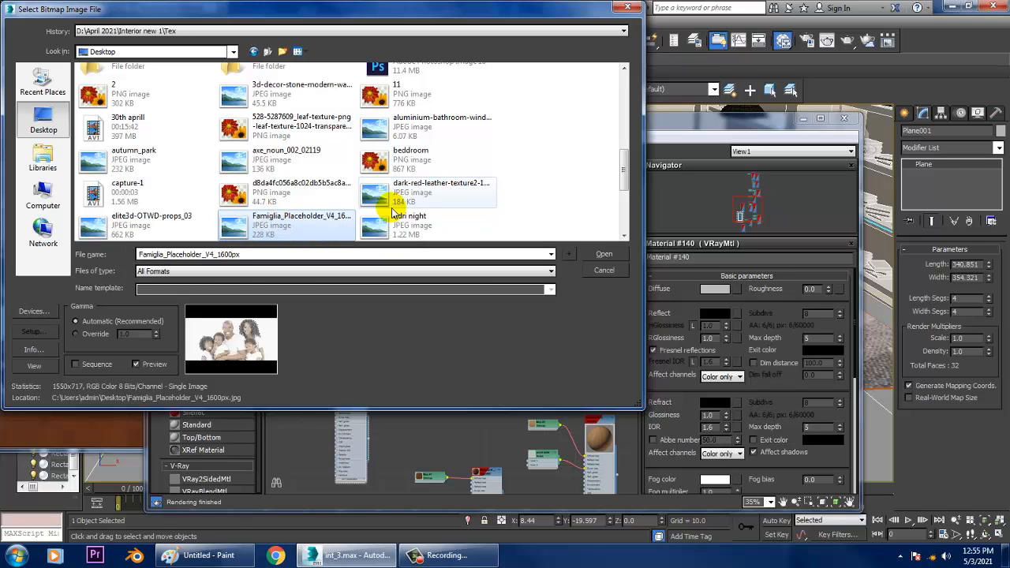
{"action": "left_click", "coordinate": [430, 196]}
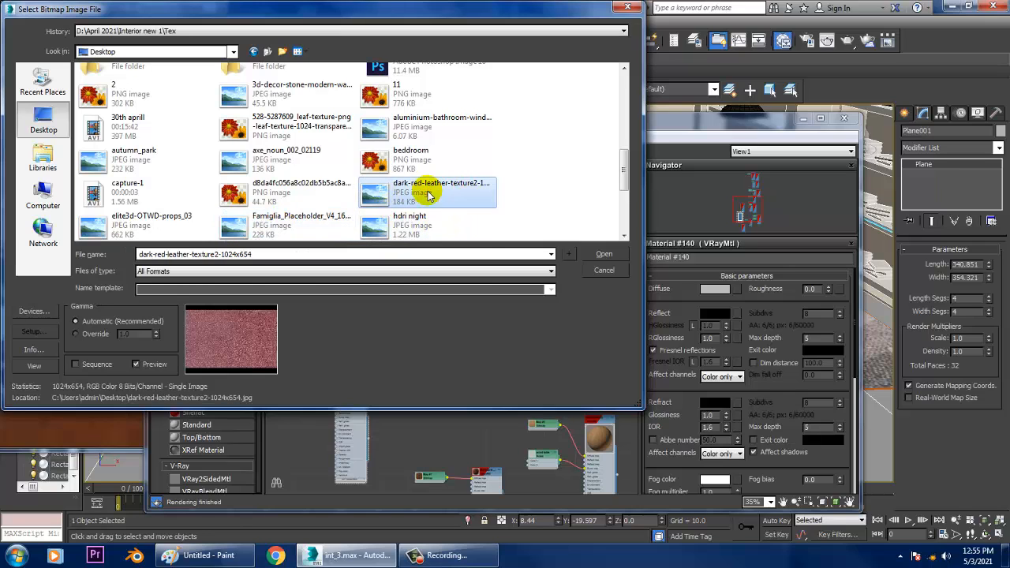
{"action": "scroll", "coordinate": [214, 135], "scroll_direction": "up", "scroll_amount": 5}
{"action": "scroll", "coordinate": [221, 142], "scroll_direction": "down", "scroll_amount": 6}
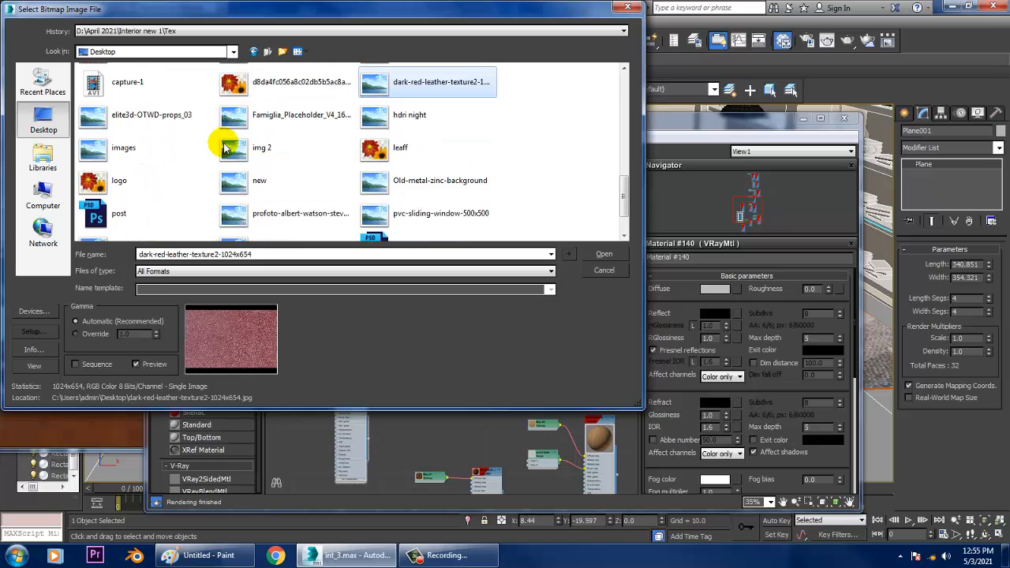
{"action": "scroll", "coordinate": [223, 147], "scroll_direction": "down", "scroll_amount": 2}
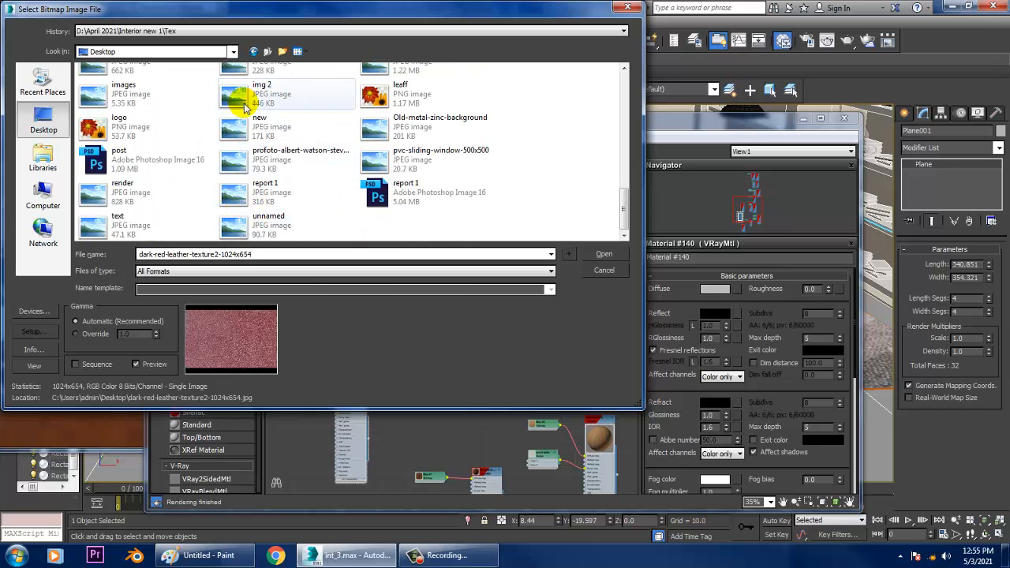
Look through the D: drive for a texture image and cancel the bitmap file selection
{"action": "left_click", "coordinate": [44, 198]}
{"action": "double_click", "coordinate": [300, 96]}
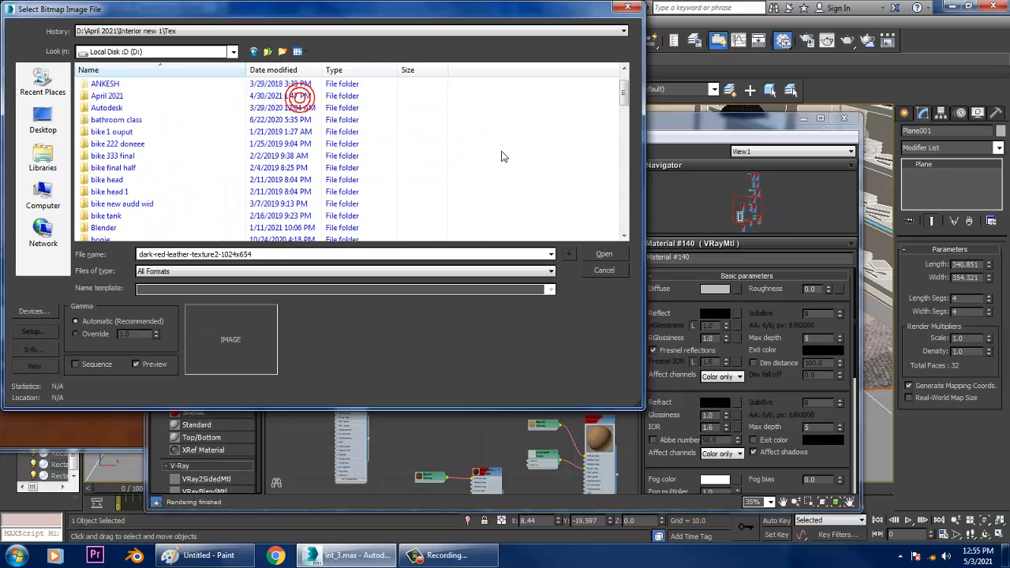
{"action": "scroll", "coordinate": [498, 155], "scroll_direction": "down", "scroll_amount": 15}
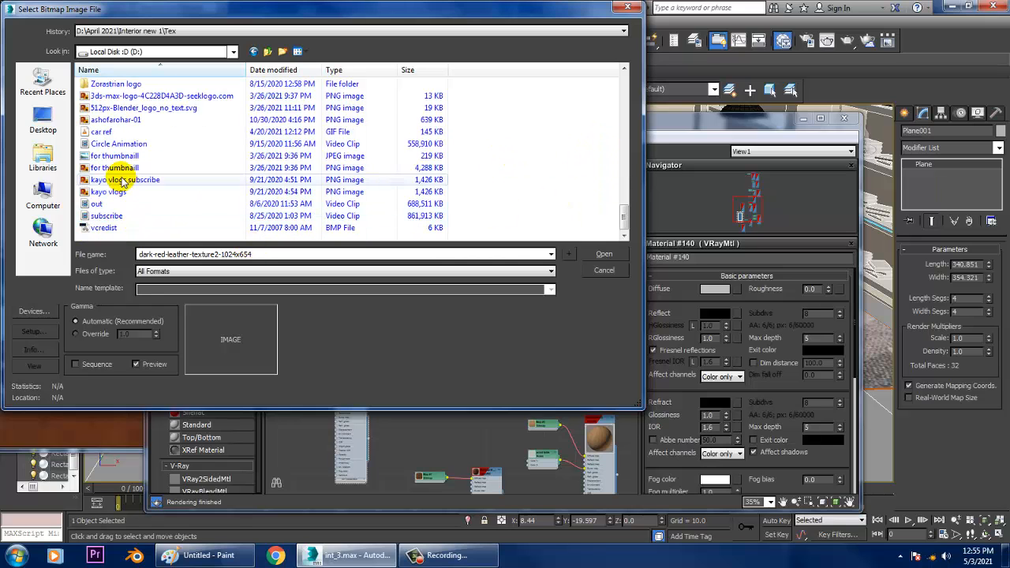
{"action": "left_click", "coordinate": [603, 271]}
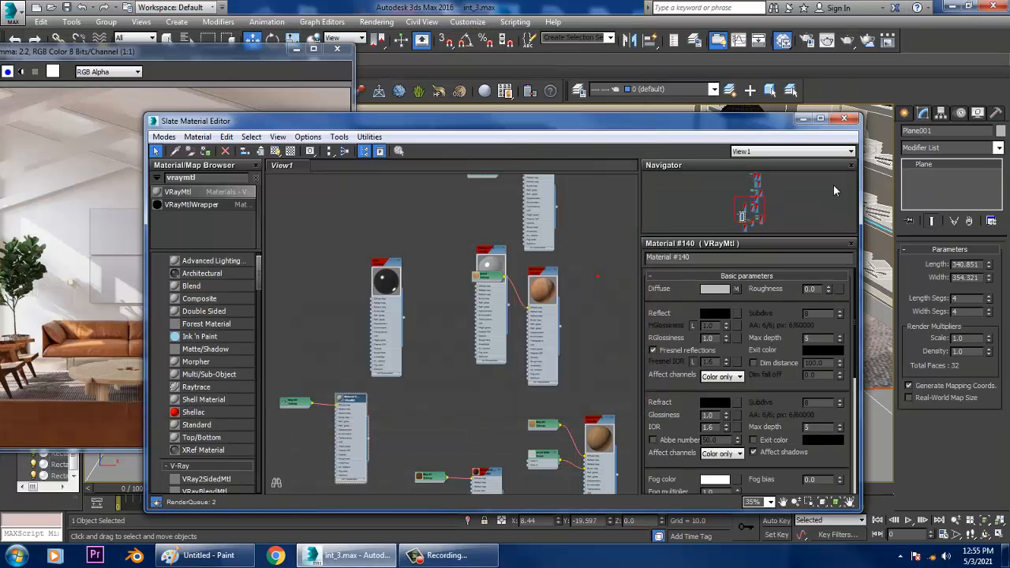
Minimize the Slate Material Editor and view the whole room with its floor plane
{"action": "left_click", "coordinate": [801, 118]}
{"action": "middle_click_drag", "start_coordinate": [761, 300], "coordinate": [748, 338], "text": "alt"}
{"action": "scroll", "coordinate": [712, 320], "scroll_direction": "up", "scroll_amount": 3}
{"action": "middle_click_drag", "start_coordinate": [748, 338], "coordinate": [687, 356]}
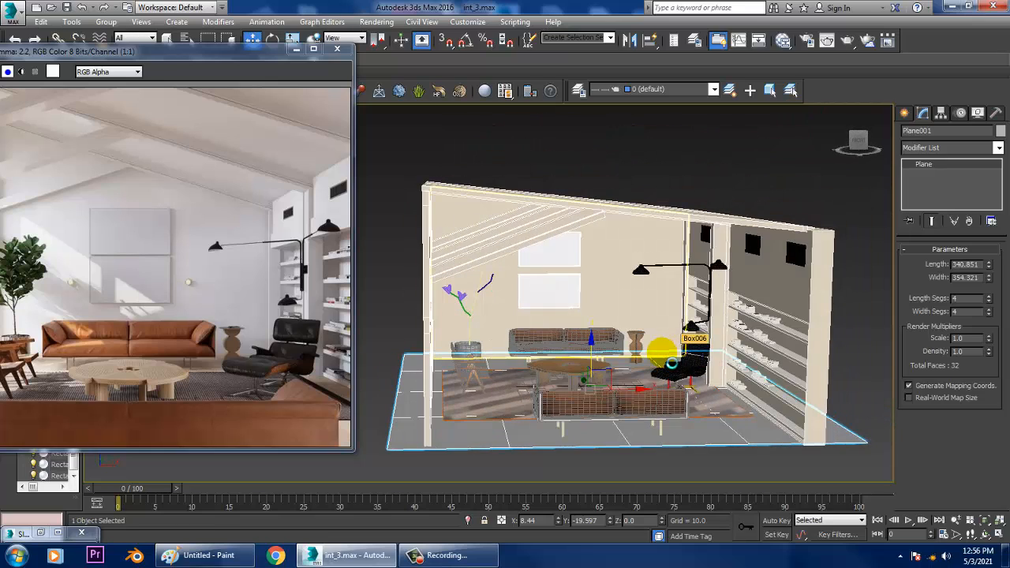
Delete the untextured book stack beside the single flat textured book on the second shelf from the top
{"action": "middle_click_drag", "start_coordinate": [764, 335], "coordinate": [668, 378], "text": "alt"}
{"action": "scroll", "coordinate": [647, 347], "scroll_direction": "up", "scroll_amount": 4}
{"action": "scroll", "coordinate": [624, 353], "scroll_direction": "down", "scroll_amount": 3}
{"action": "middle_click_drag", "start_coordinate": [624, 354], "coordinate": [671, 349]}
{"action": "scroll", "coordinate": [624, 343], "scroll_direction": "up", "scroll_amount": 8}
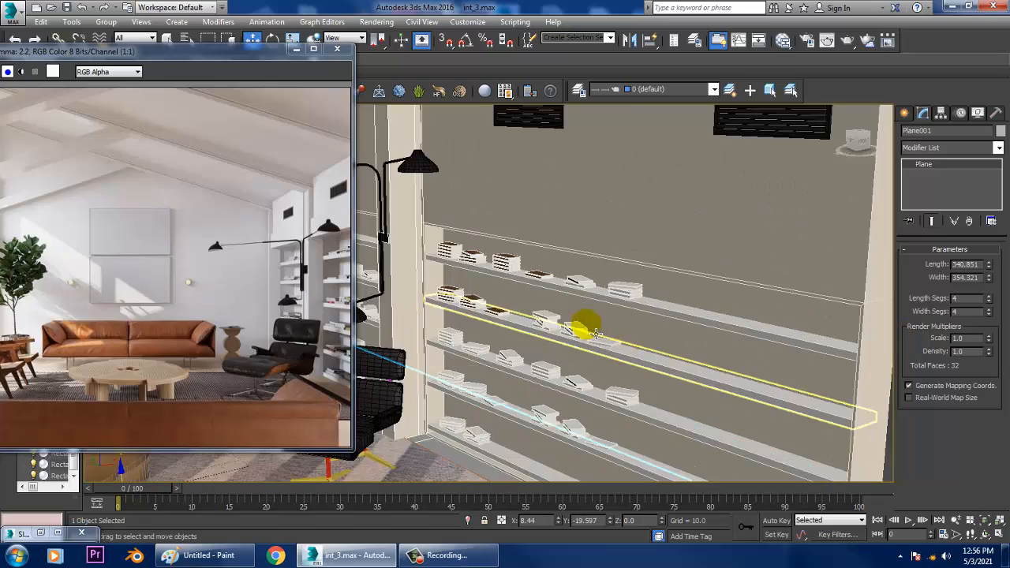
{"action": "left_click", "coordinate": [589, 343]}
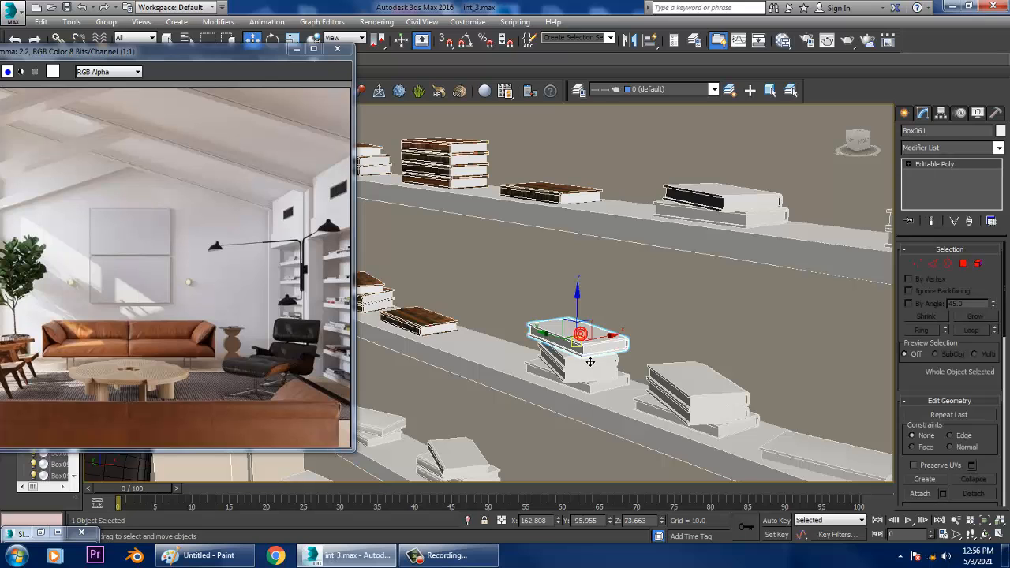
{"action": "left_click", "coordinate": [568, 372], "text": "ctrl"}
{"action": "left_click", "coordinate": [569, 383], "text": "ctrl"}
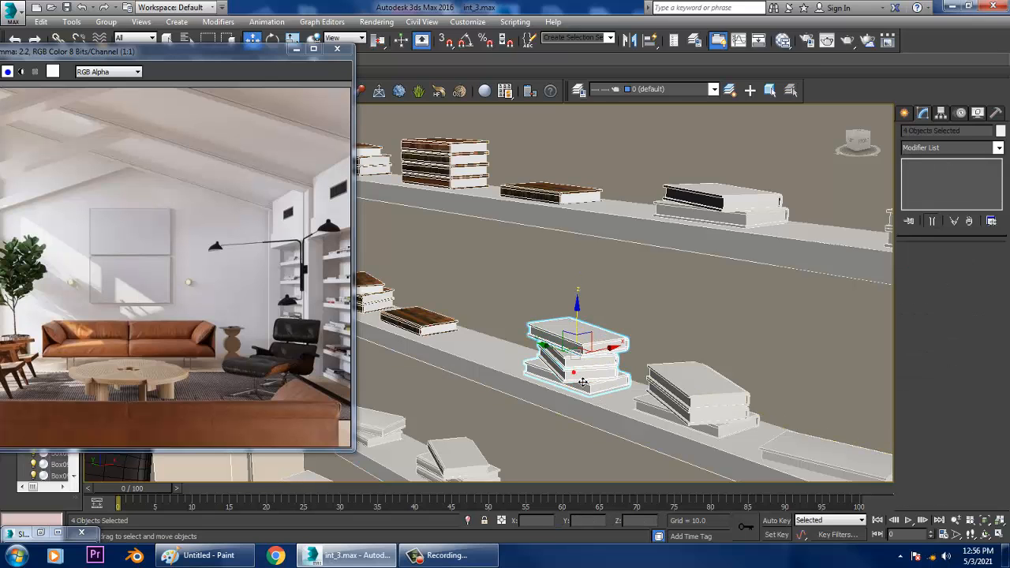
{"action": "key", "text": "Delete"}
Copy the textured stack with the slanted top book once into the empty spot farther along the second shelf
{"action": "middle_click_drag", "start_coordinate": [568, 314], "coordinate": [711, 363], "text": "alt"}
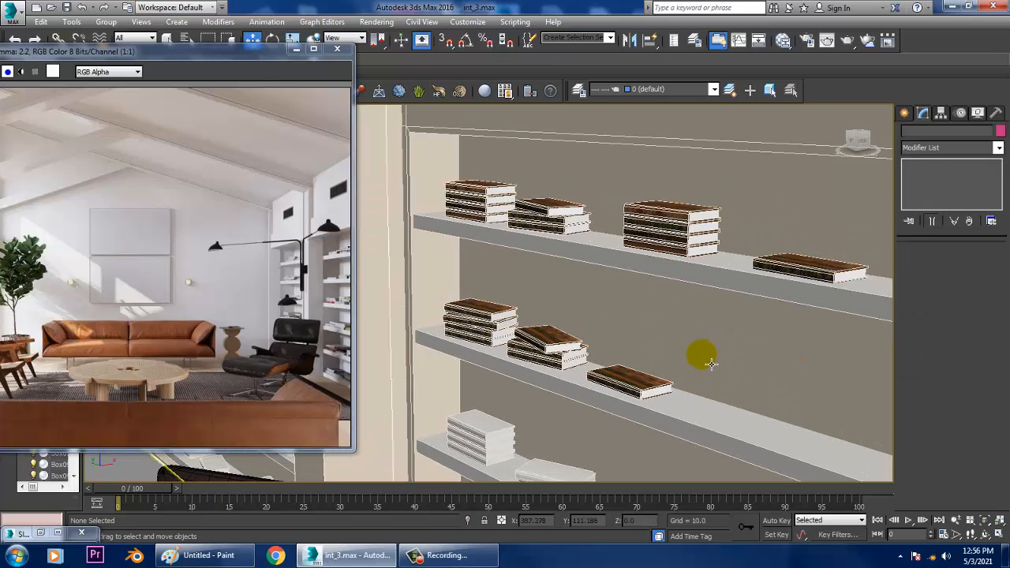
{"action": "left_click", "coordinate": [546, 341]}
{"action": "left_click", "coordinate": [544, 364], "text": "ctrl"}
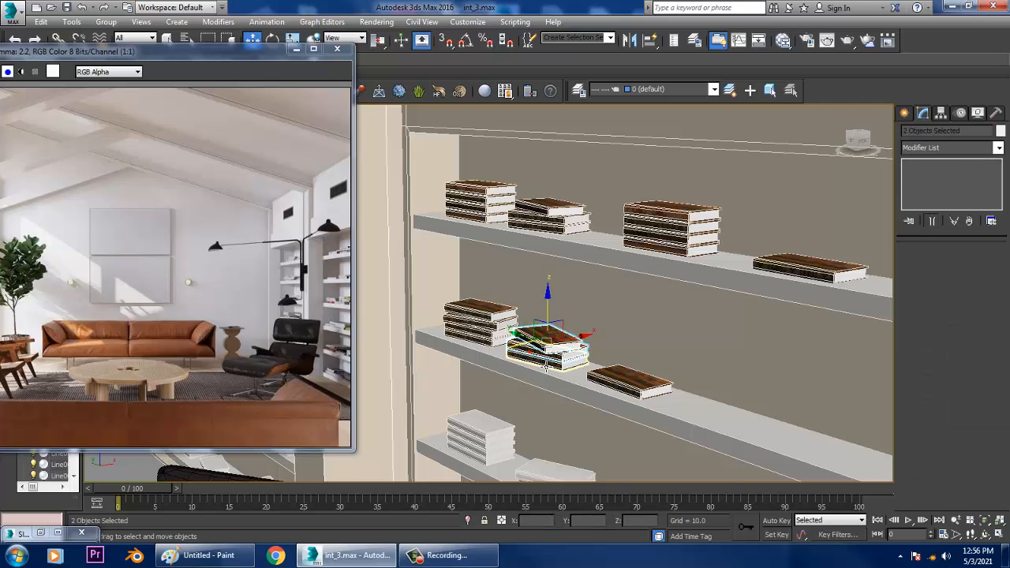
{"action": "left_click_drag", "start_coordinate": [521, 340], "coordinate": [473, 366], "text": "shift"}
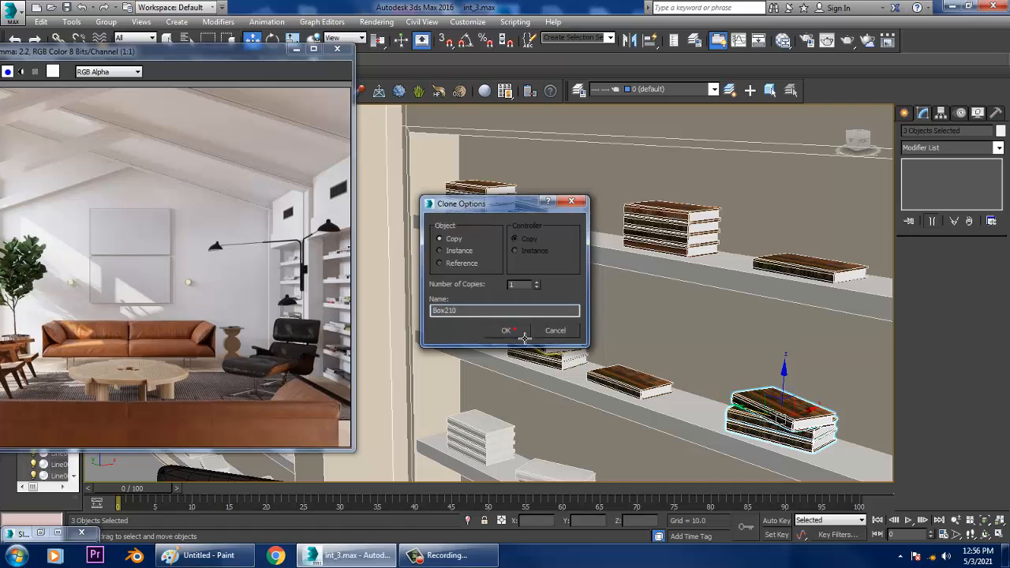
{"action": "left_click", "coordinate": [515, 331]}
Mirror the copied book stack across the X axis with No Clone
{"action": "left_click", "coordinate": [630, 41]}
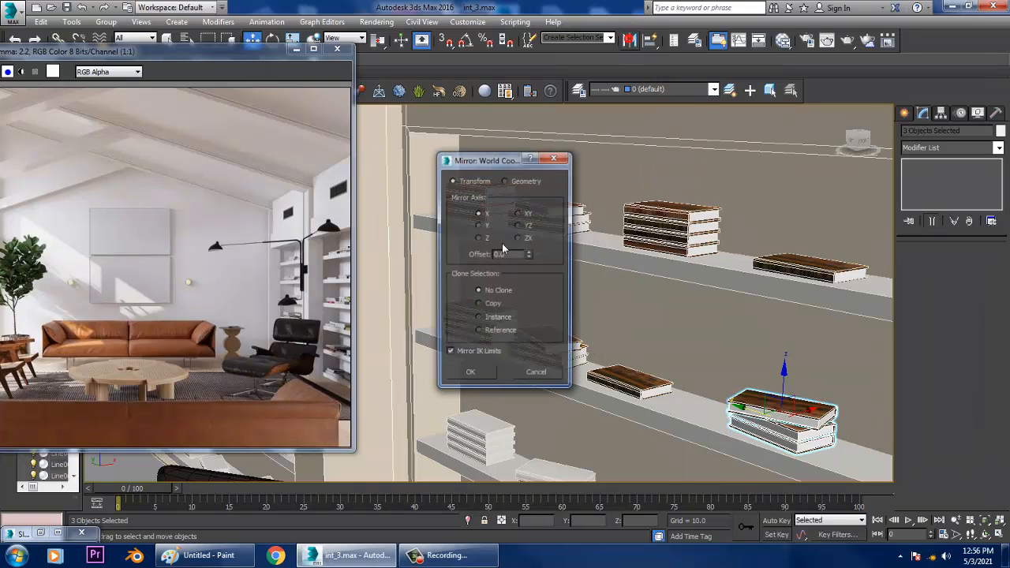
{"action": "left_click", "coordinate": [478, 238]}
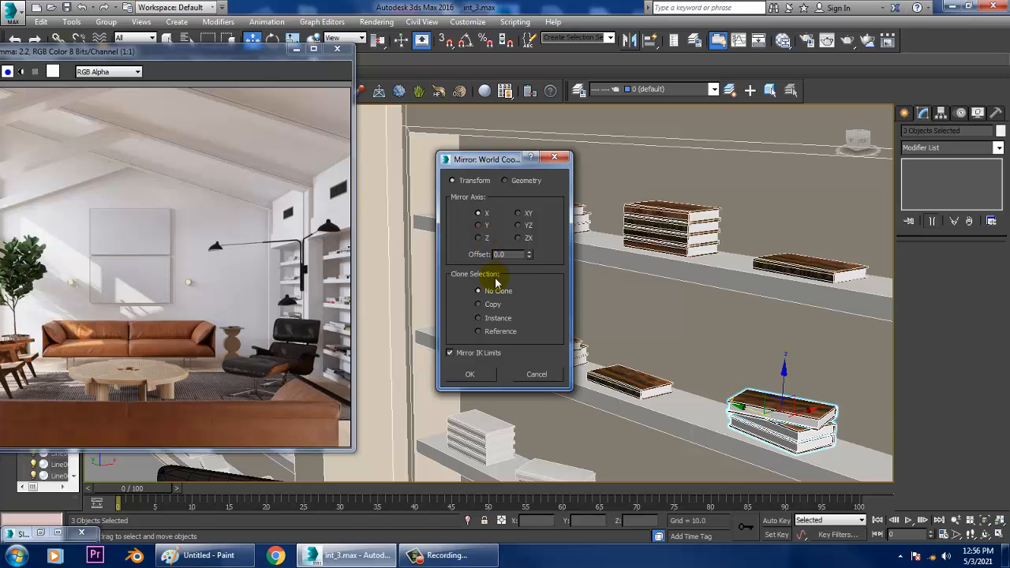
{"action": "left_click", "coordinate": [473, 379]}
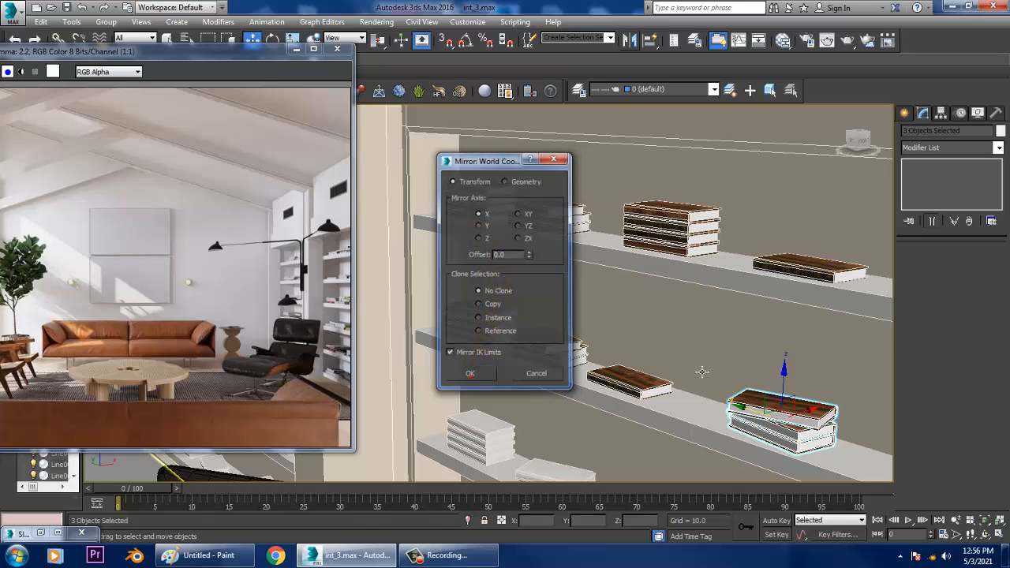
Examine the book arrangement on all shelves and compare the room with the reference image
{"action": "scroll", "coordinate": [702, 372], "scroll_direction": "down", "scroll_amount": 5}
{"action": "middle_click_drag", "start_coordinate": [750, 358], "coordinate": [650, 303]}
{"action": "scroll", "coordinate": [650, 303], "scroll_direction": "up", "scroll_amount": 2}
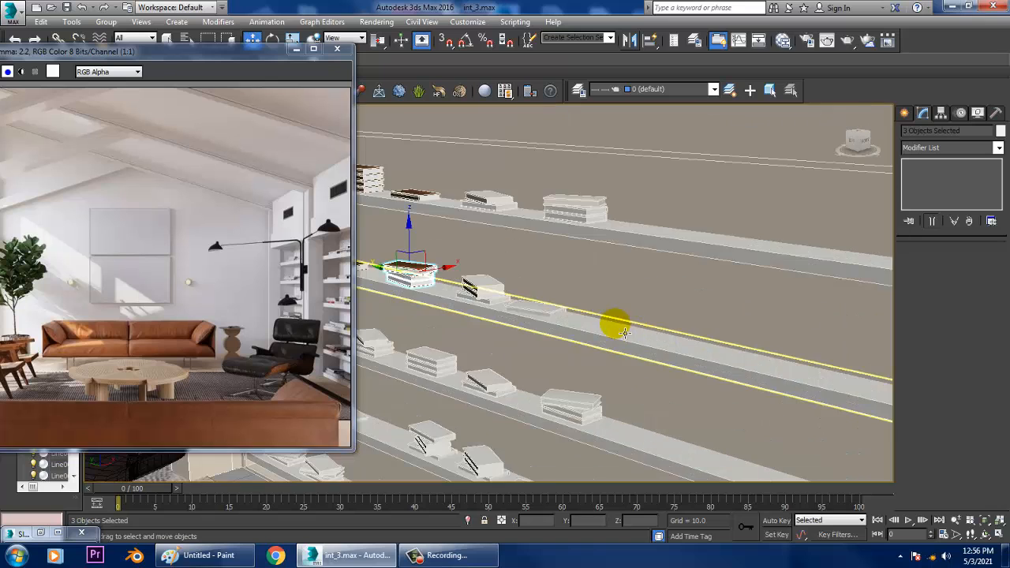
{"action": "scroll", "coordinate": [608, 322], "scroll_direction": "down", "scroll_amount": 6}
{"action": "scroll", "coordinate": [597, 321], "scroll_direction": "up", "scroll_amount": 1}
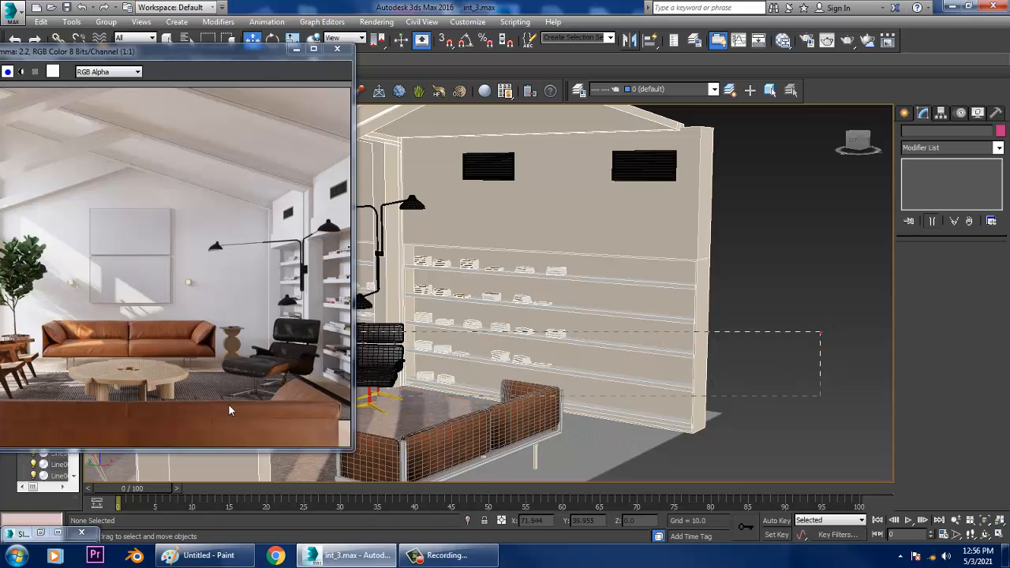
{"action": "scroll", "coordinate": [544, 391], "scroll_direction": "up", "scroll_amount": 6}
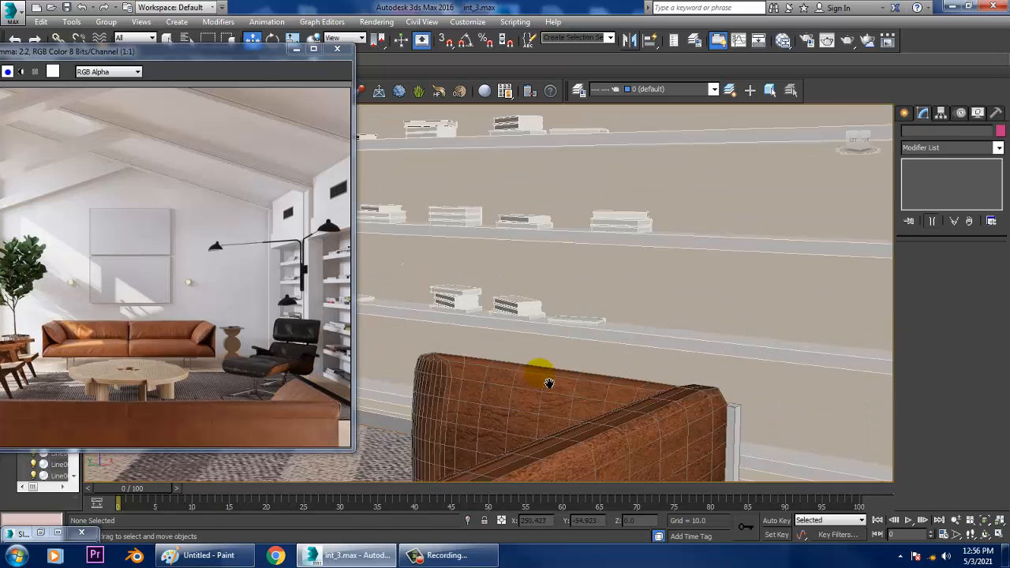
{"action": "middle_click_drag", "start_coordinate": [547, 354], "coordinate": [589, 332]}
{"action": "scroll", "coordinate": [589, 333], "scroll_direction": "up", "scroll_amount": 5}
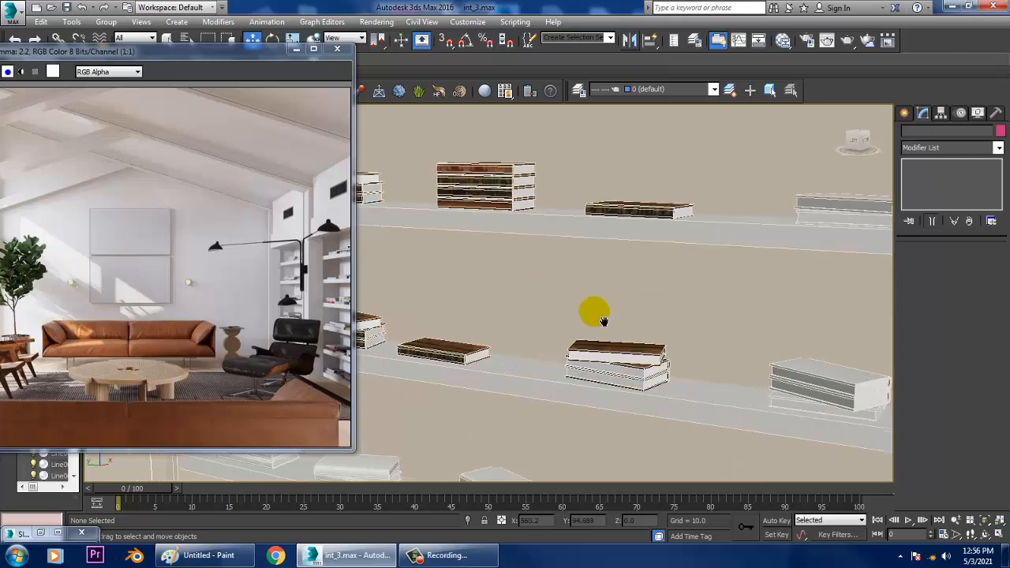
{"action": "scroll", "coordinate": [643, 309], "scroll_direction": "down", "scroll_amount": 10}
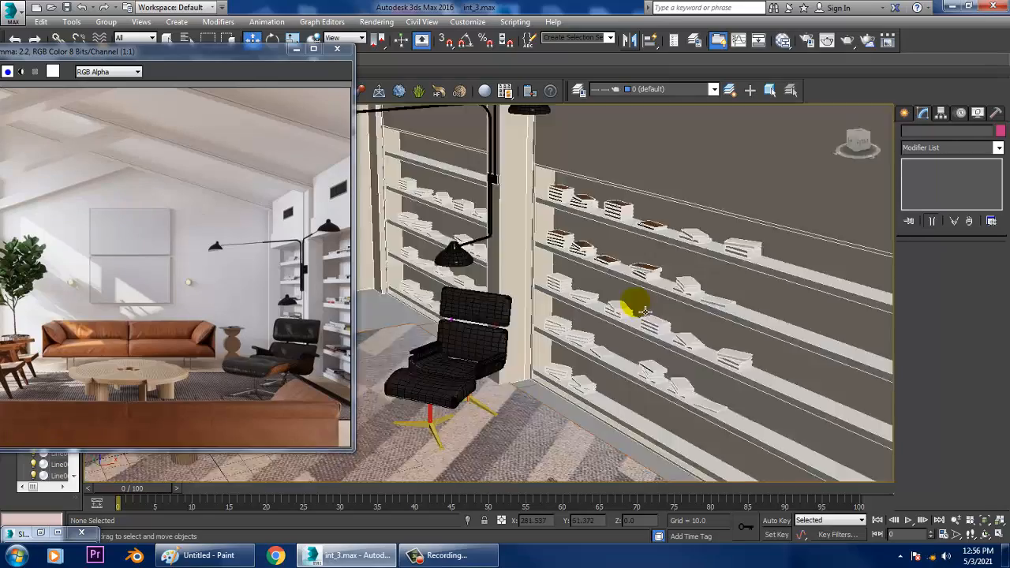
{"action": "scroll", "coordinate": [639, 324], "scroll_direction": "up", "scroll_amount": 10}
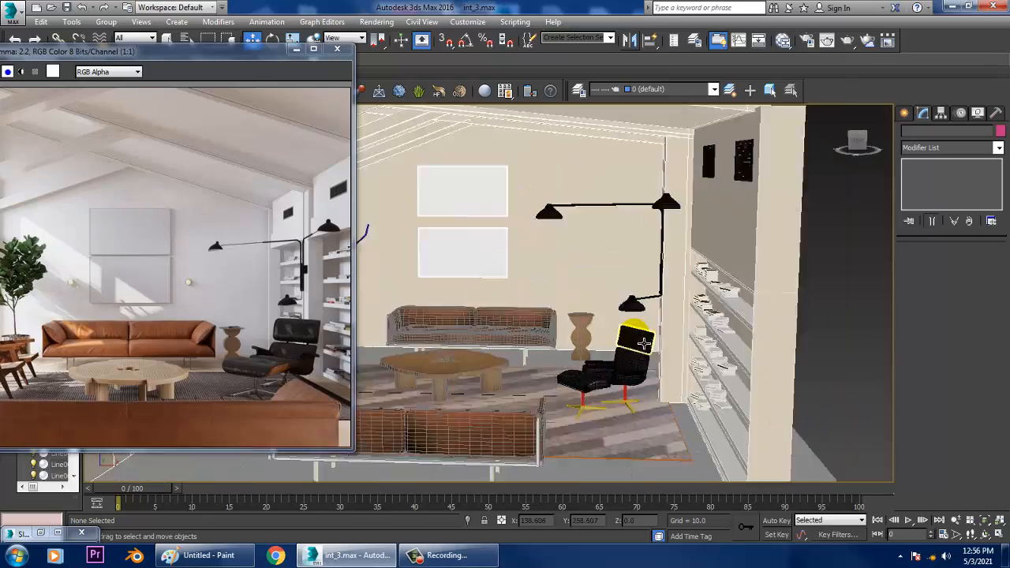
{"action": "middle_click_drag", "start_coordinate": [601, 349], "coordinate": [593, 316], "text": "alt"}
{"action": "scroll", "coordinate": [593, 316], "scroll_direction": "down", "scroll_amount": 5}
{"action": "middle_click_drag", "start_coordinate": [704, 397], "coordinate": [654, 396]}
{"action": "scroll", "coordinate": [654, 392], "scroll_direction": "up", "scroll_amount": 5}
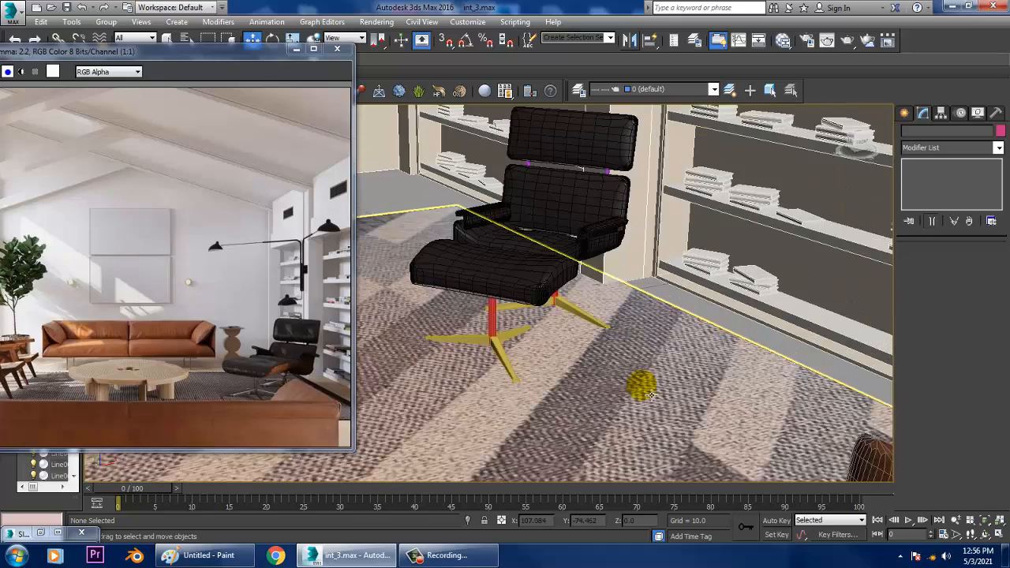
{"action": "middle_click_drag", "start_coordinate": [794, 253], "coordinate": [641, 386]}
{"action": "left_click", "coordinate": [645, 181]}
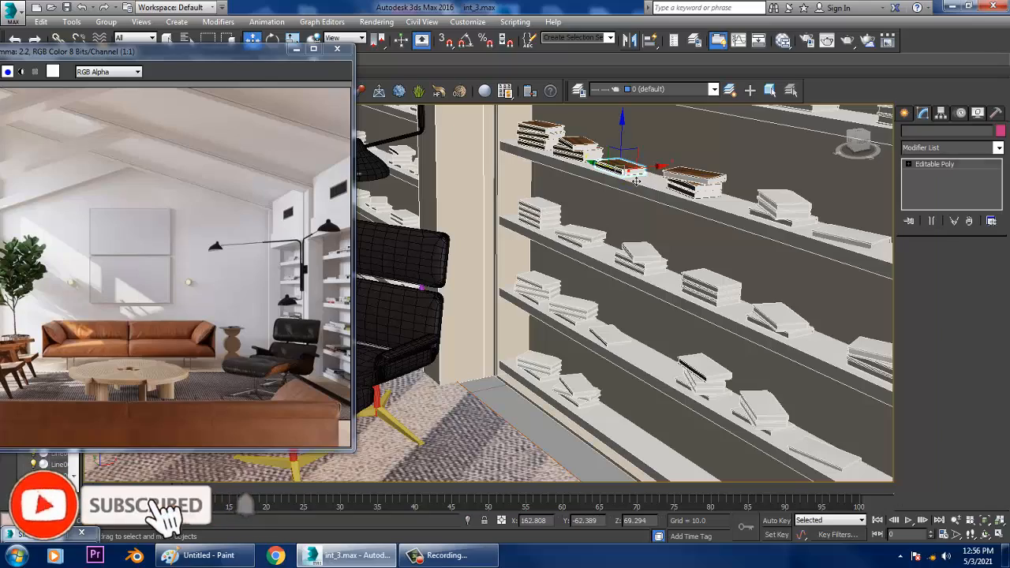
{"action": "scroll", "coordinate": [587, 300], "scroll_direction": "down", "scroll_amount": 5}
{"action": "middle_click_drag", "start_coordinate": [587, 300], "coordinate": [556, 286], "text": "alt"}
{"action": "middle_click_drag", "start_coordinate": [592, 297], "coordinate": [653, 288]}
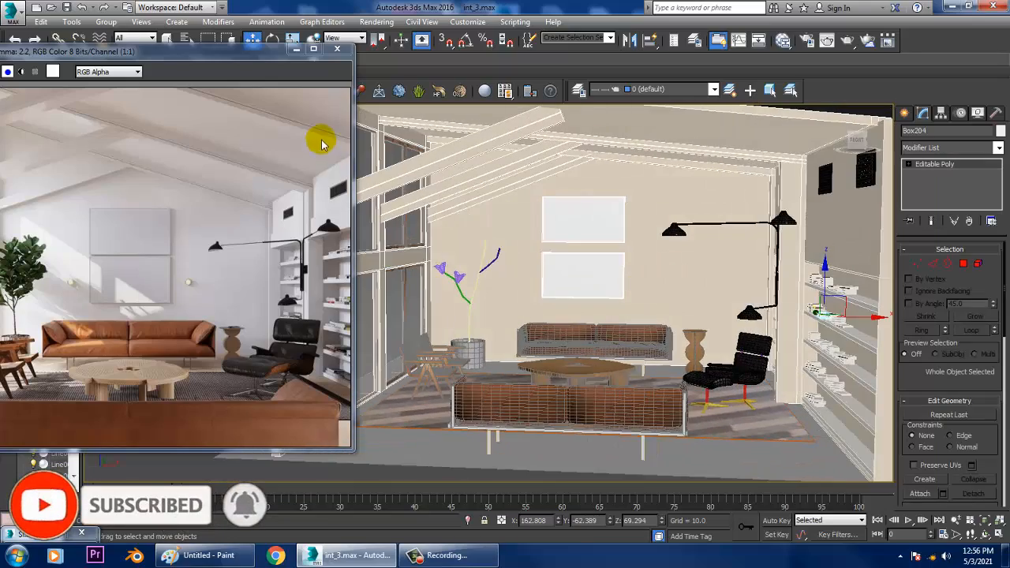
Minimize the reference image window and inspect the whole room's furniture, shelves and floor
{"action": "left_click", "coordinate": [293, 50]}
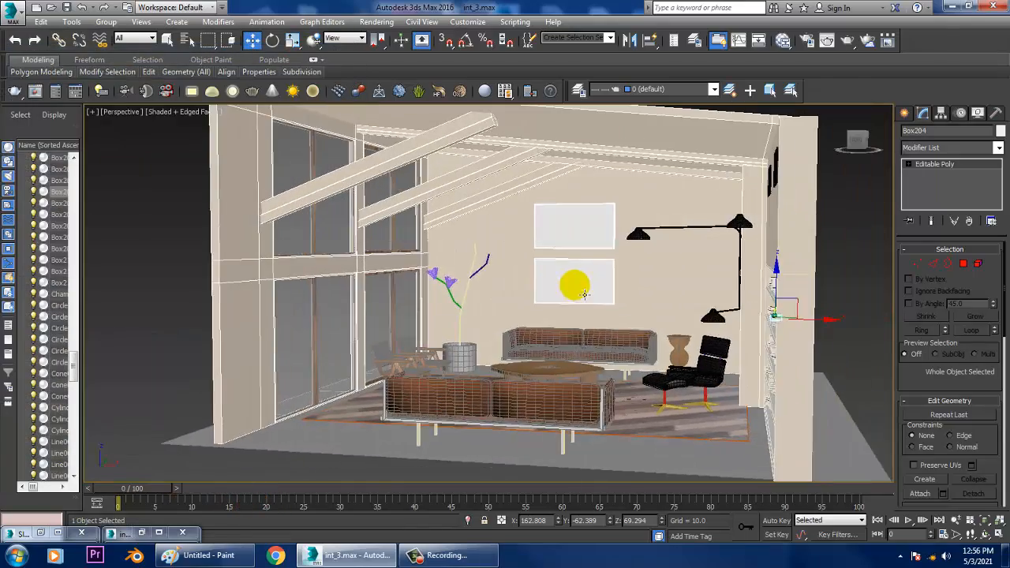
{"action": "scroll", "coordinate": [575, 284], "scroll_direction": "up", "scroll_amount": 3}
{"action": "middle_click_drag", "start_coordinate": [671, 450], "coordinate": [677, 371]}
{"action": "scroll", "coordinate": [596, 376], "scroll_direction": "down", "scroll_amount": 3}
{"action": "scroll", "coordinate": [677, 370], "scroll_direction": "up", "scroll_amount": 2}
{"action": "scroll", "coordinate": [613, 378], "scroll_direction": "up", "scroll_amount": 3}
{"action": "middle_click_drag", "start_coordinate": [613, 379], "coordinate": [629, 394], "text": "alt"}
{"action": "scroll", "coordinate": [632, 351], "scroll_direction": "down", "scroll_amount": 3}
{"action": "scroll", "coordinate": [616, 363], "scroll_direction": "up", "scroll_amount": 3}
{"action": "scroll", "coordinate": [637, 421], "scroll_direction": "down", "scroll_amount": 3}
{"action": "scroll", "coordinate": [633, 399], "scroll_direction": "up", "scroll_amount": 3}
{"action": "scroll", "coordinate": [636, 378], "scroll_direction": "down", "scroll_amount": 3}
{"action": "scroll", "coordinate": [639, 373], "scroll_direction": "up", "scroll_amount": 3}
{"action": "scroll", "coordinate": [638, 373], "scroll_direction": "down", "scroll_amount": 3}
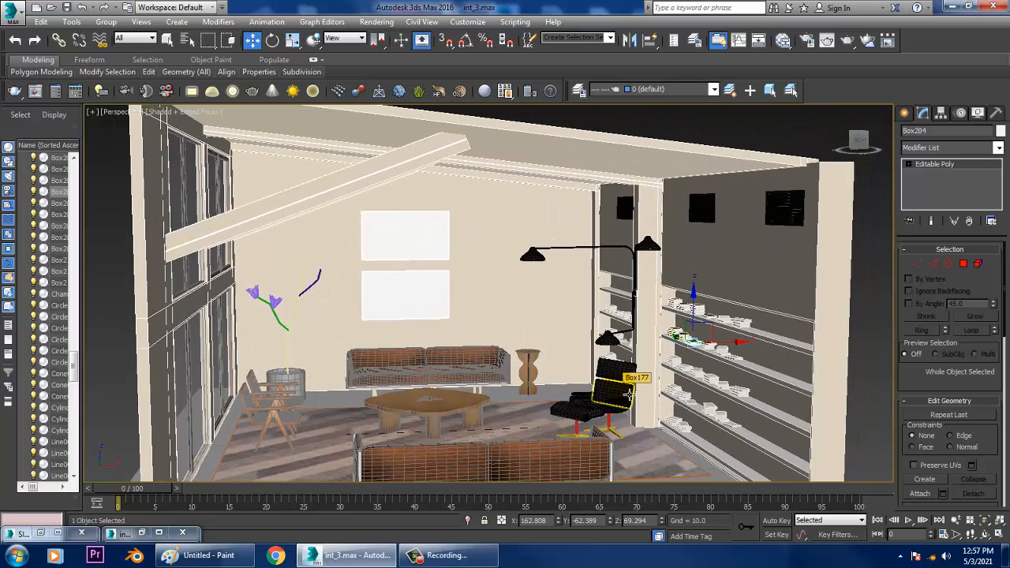